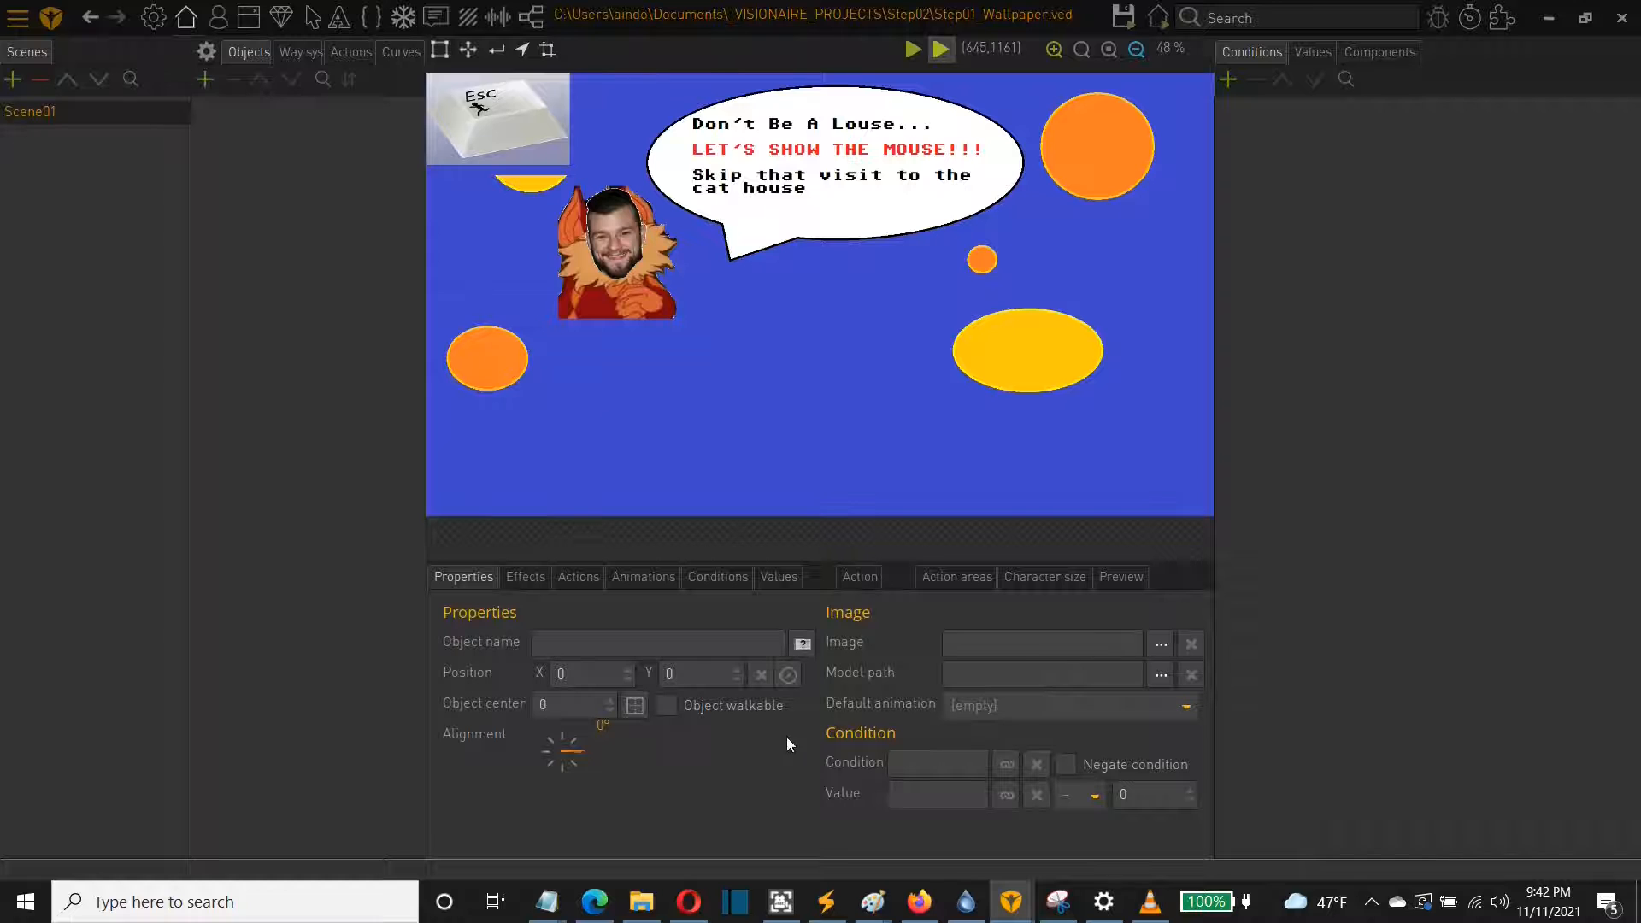
Switch to File Explorer and examine the cursor images in Documents\_VISIONAIRE_PROJECTS\Step02\graphics\Icons
{"action": "left_click", "coordinate": [659, 907]}
{"action": "left_click", "coordinate": [19, 166]}
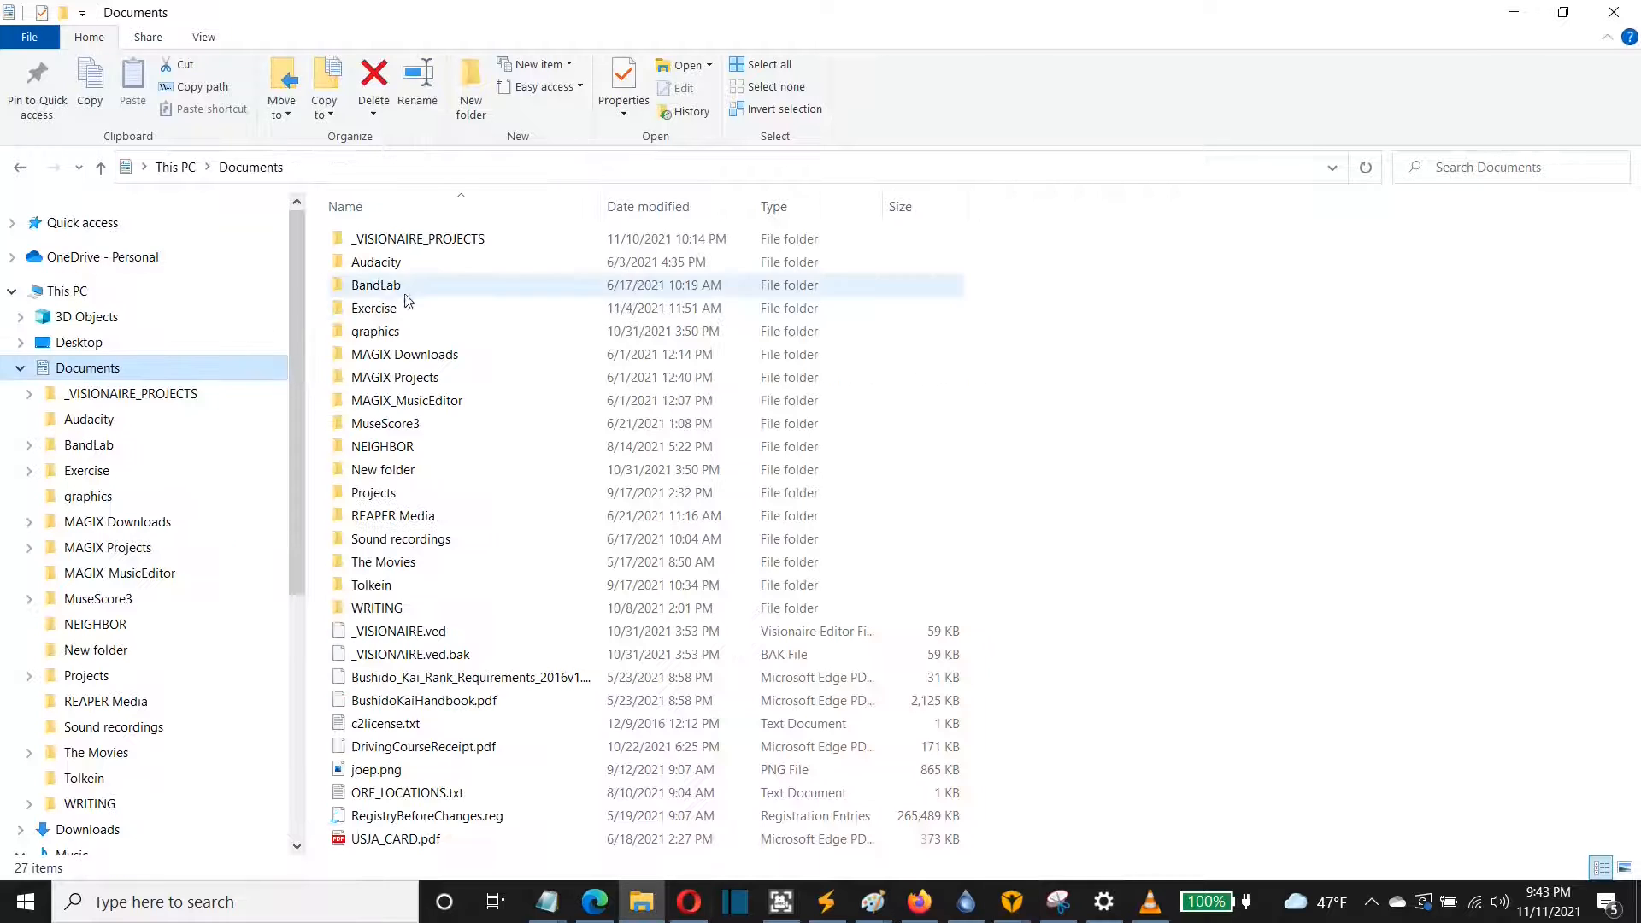
{"action": "left_click", "coordinate": [406, 247]}
{"action": "double_click", "coordinate": [406, 246]}
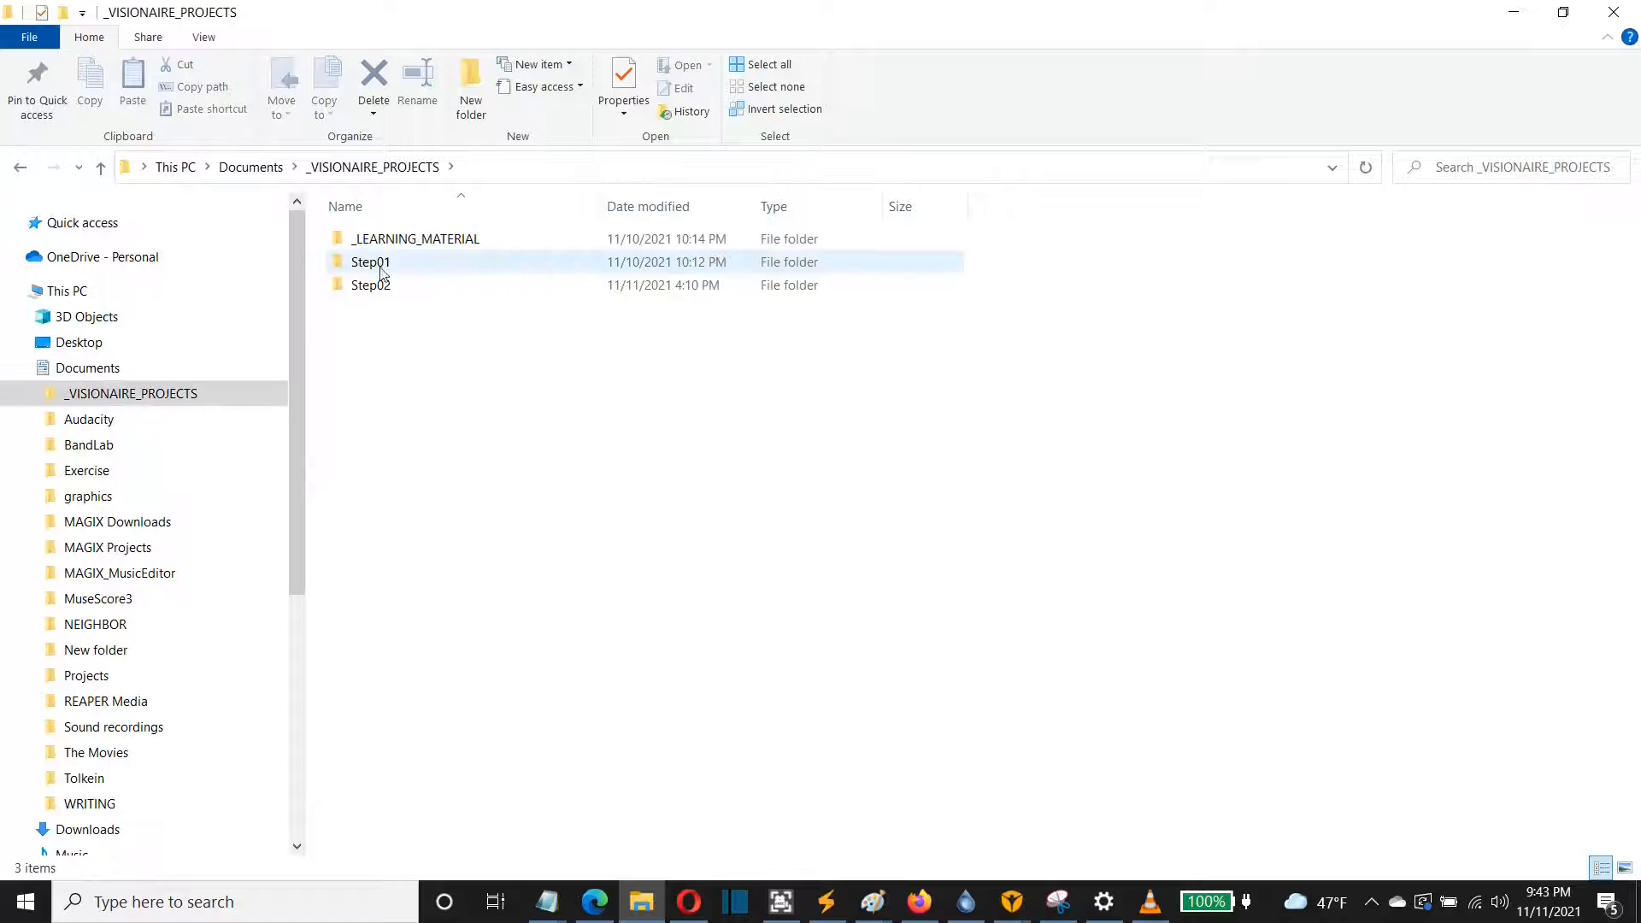
{"action": "double_click", "coordinate": [453, 284]}
{"action": "double_click", "coordinate": [376, 238]}
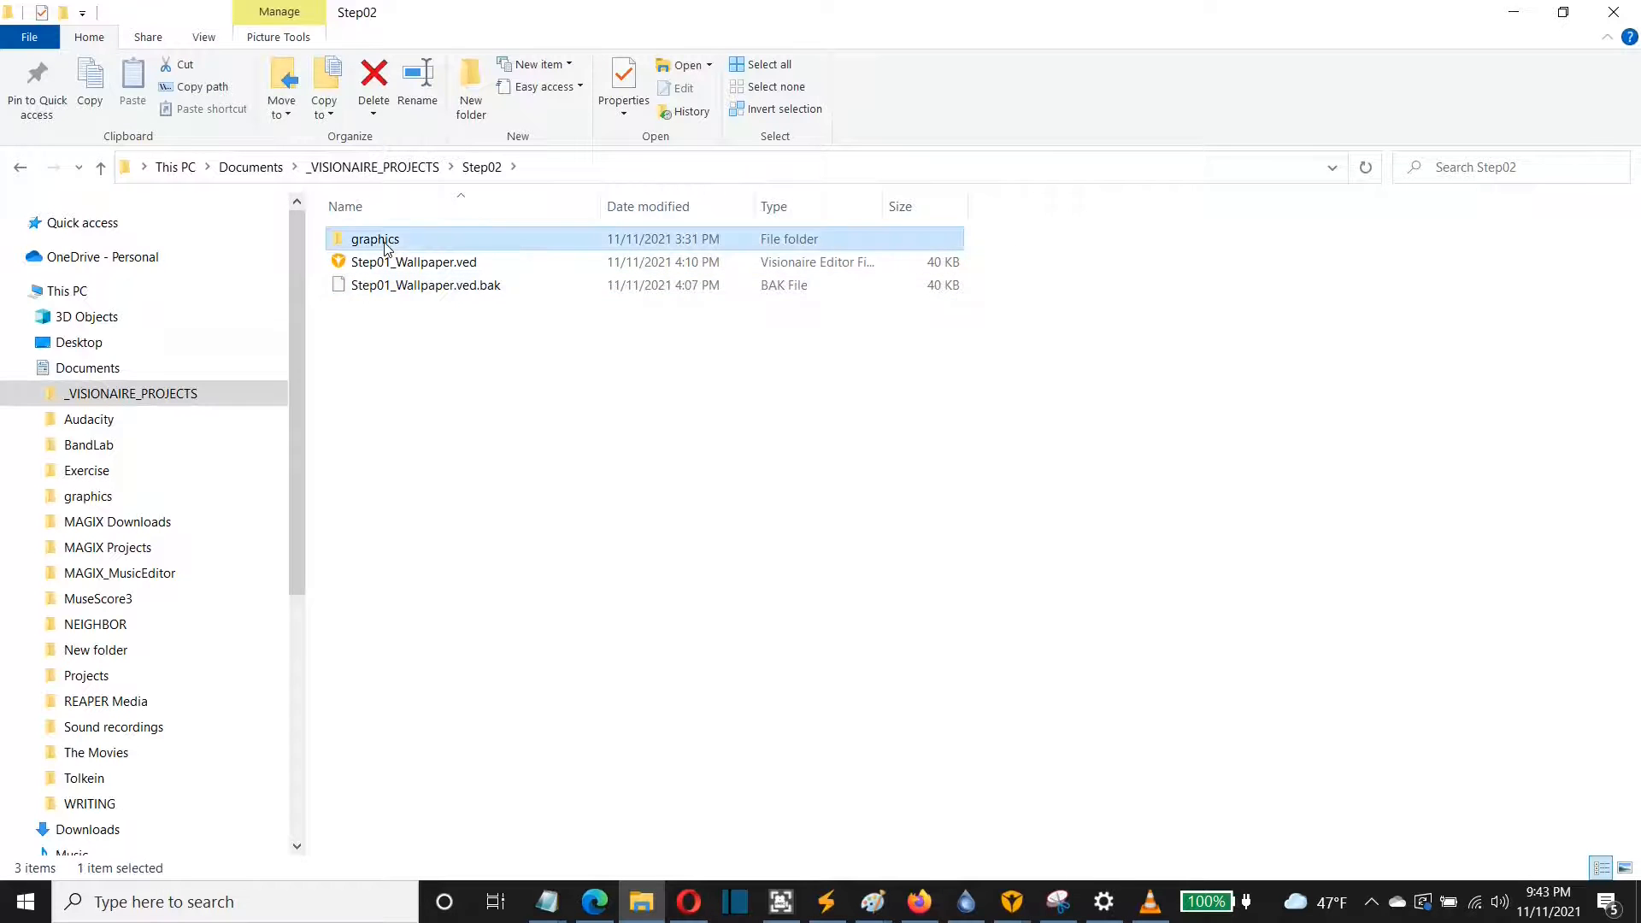
{"action": "left_click", "coordinate": [376, 265]}
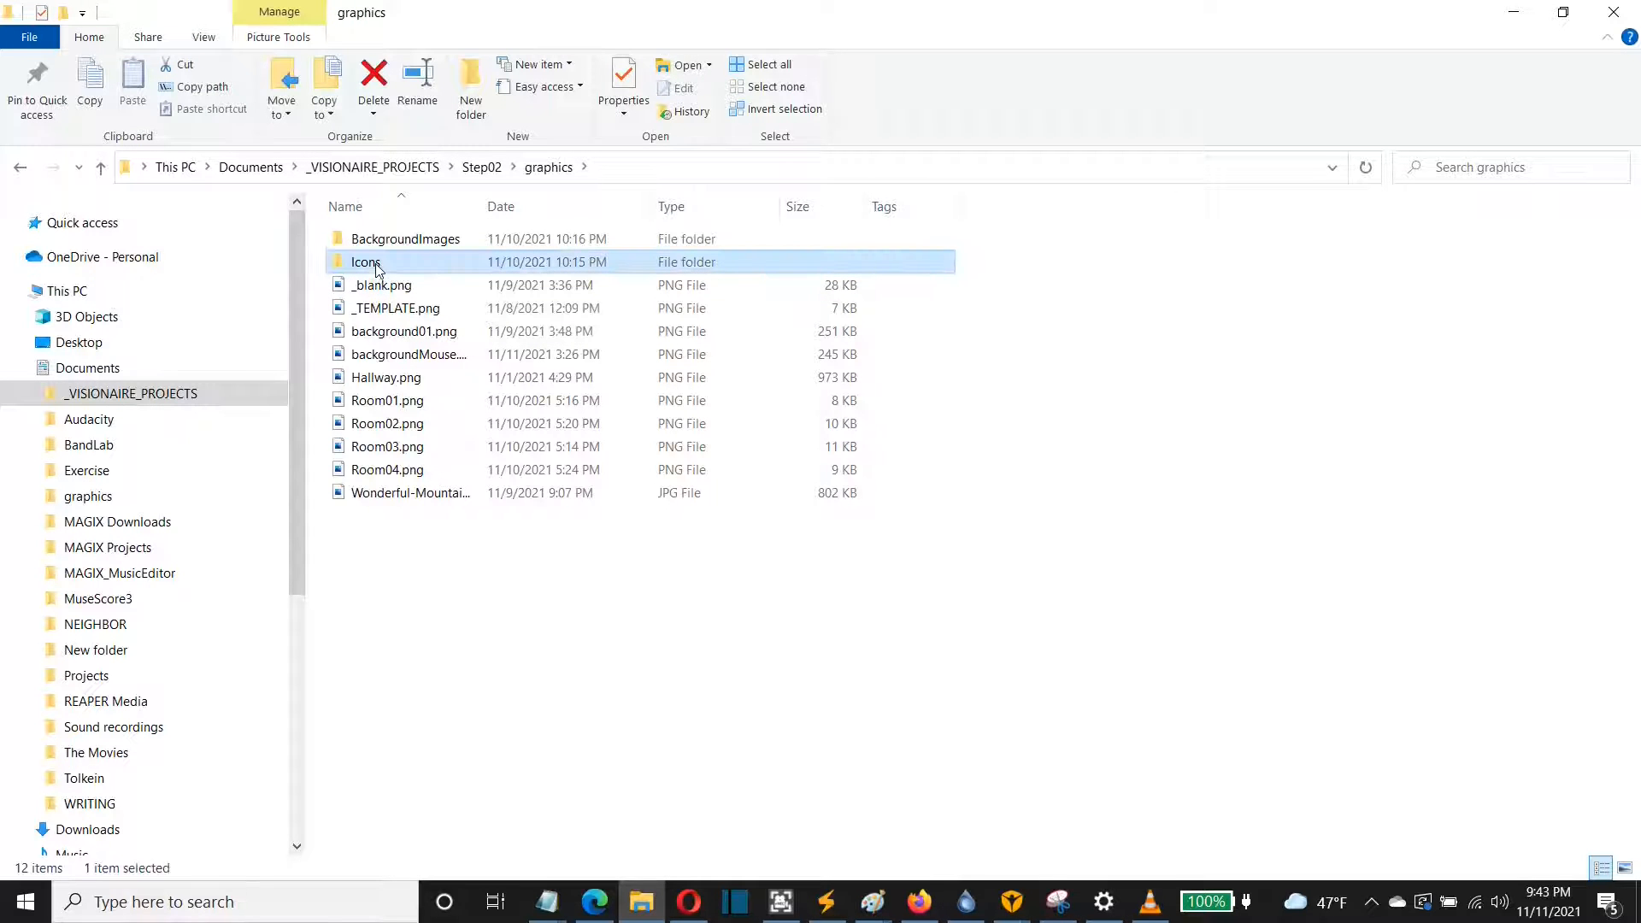
{"action": "double_click", "coordinate": [447, 265]}
{"action": "left_click_drag", "start_coordinate": [1094, 406], "coordinate": [326, 232]}
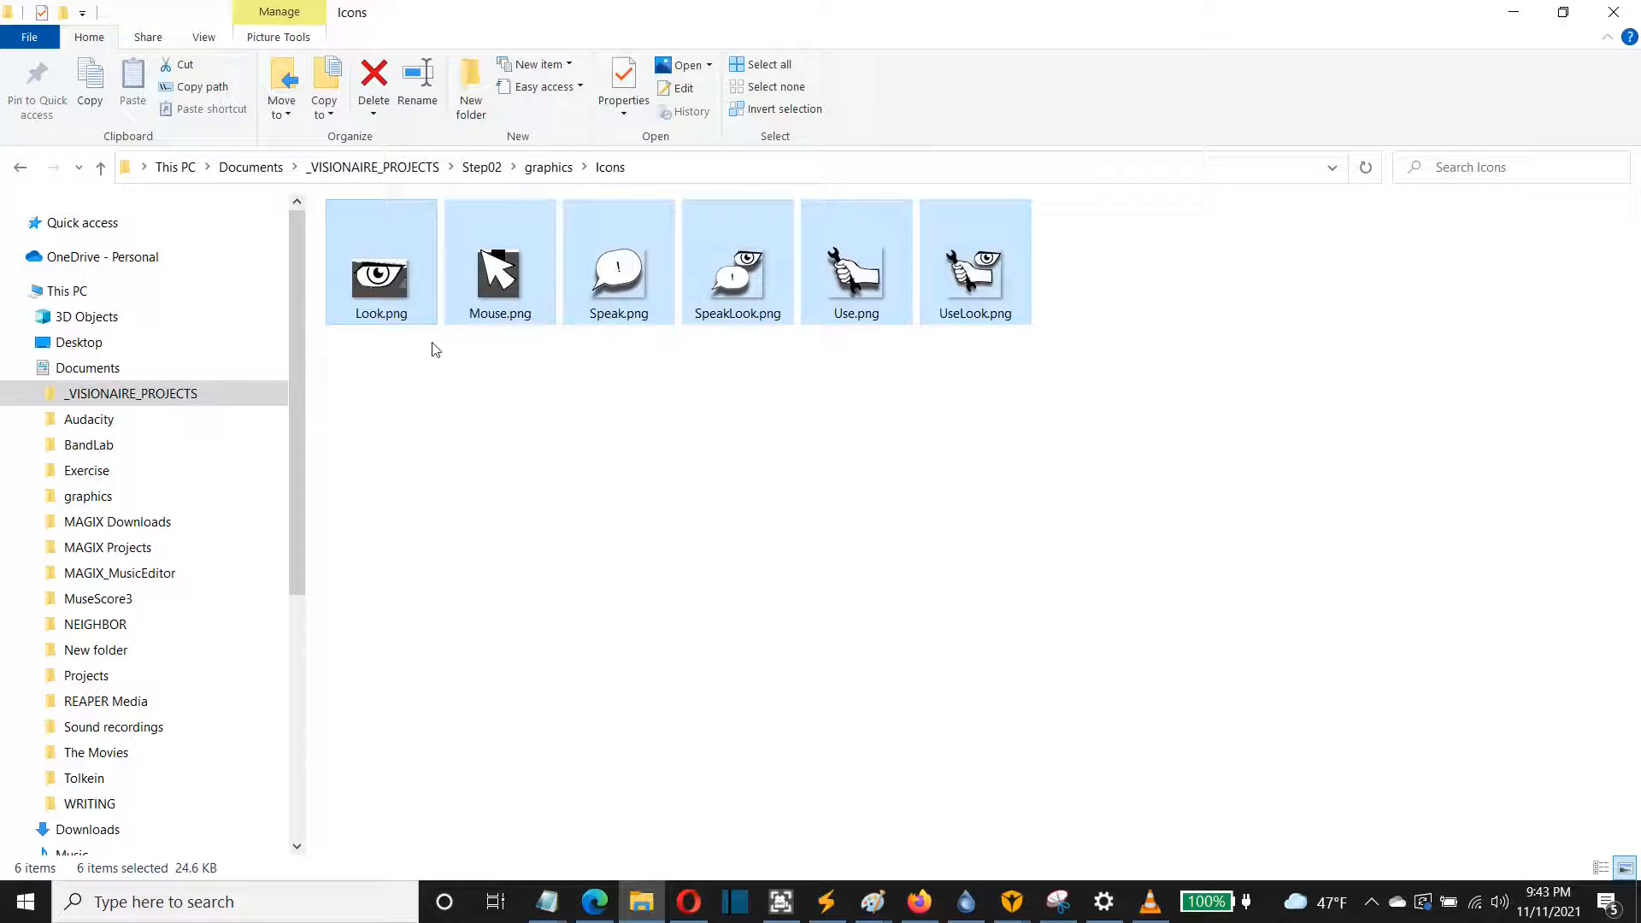
{"action": "left_click", "coordinate": [560, 430]}
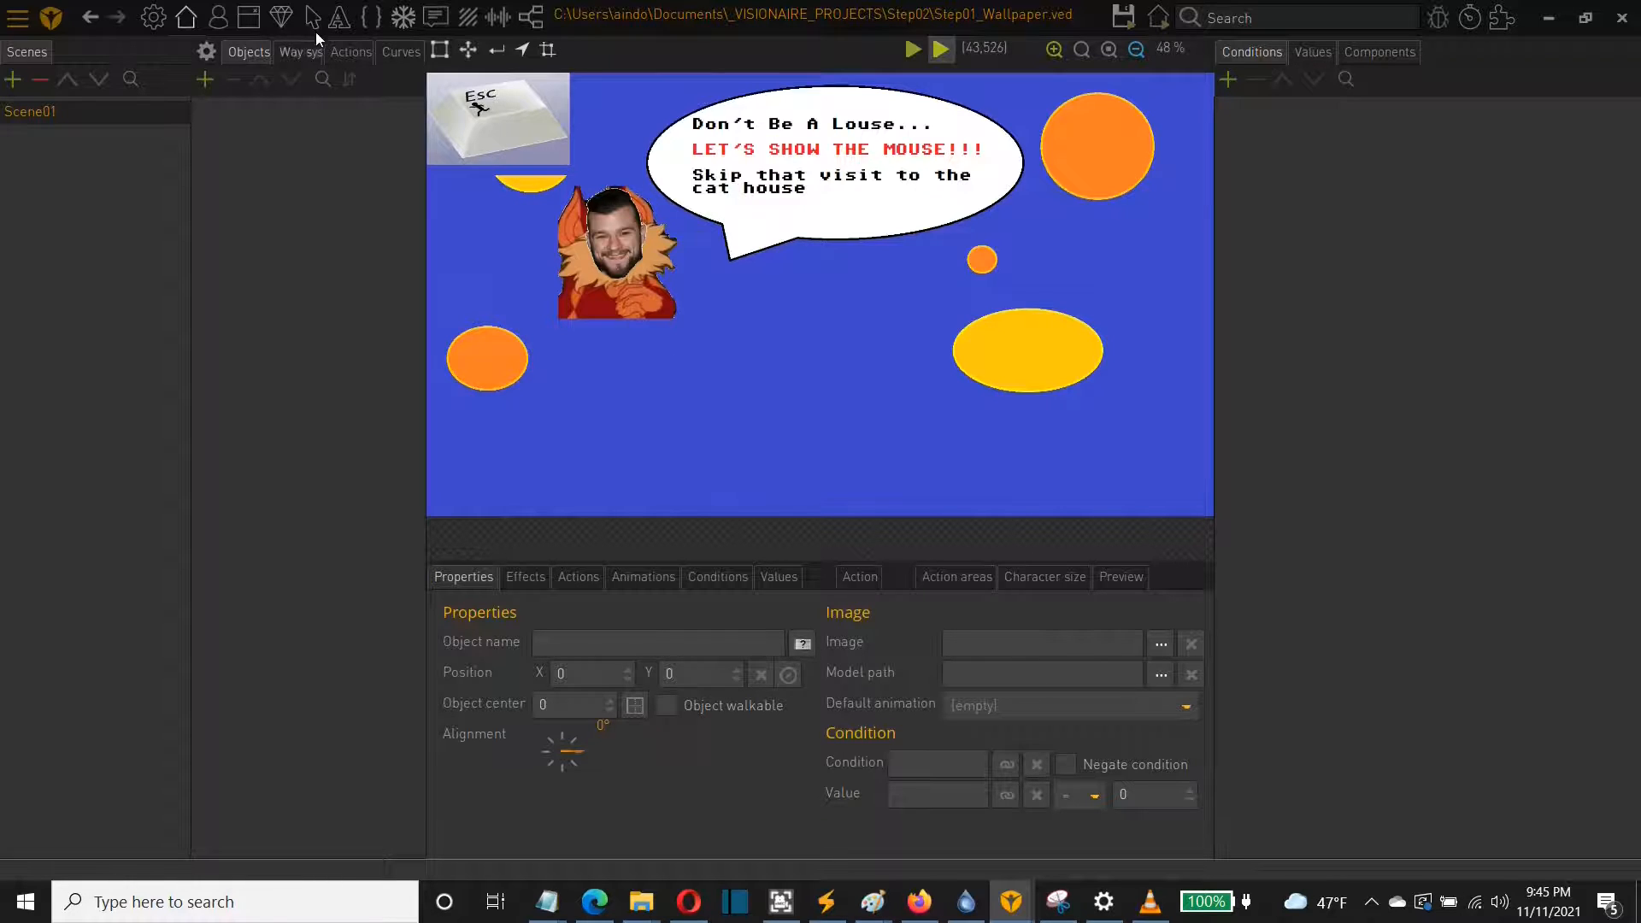
Return to the Visionaire project and add a cursor named Default
{"action": "left_click", "coordinate": [314, 20]}
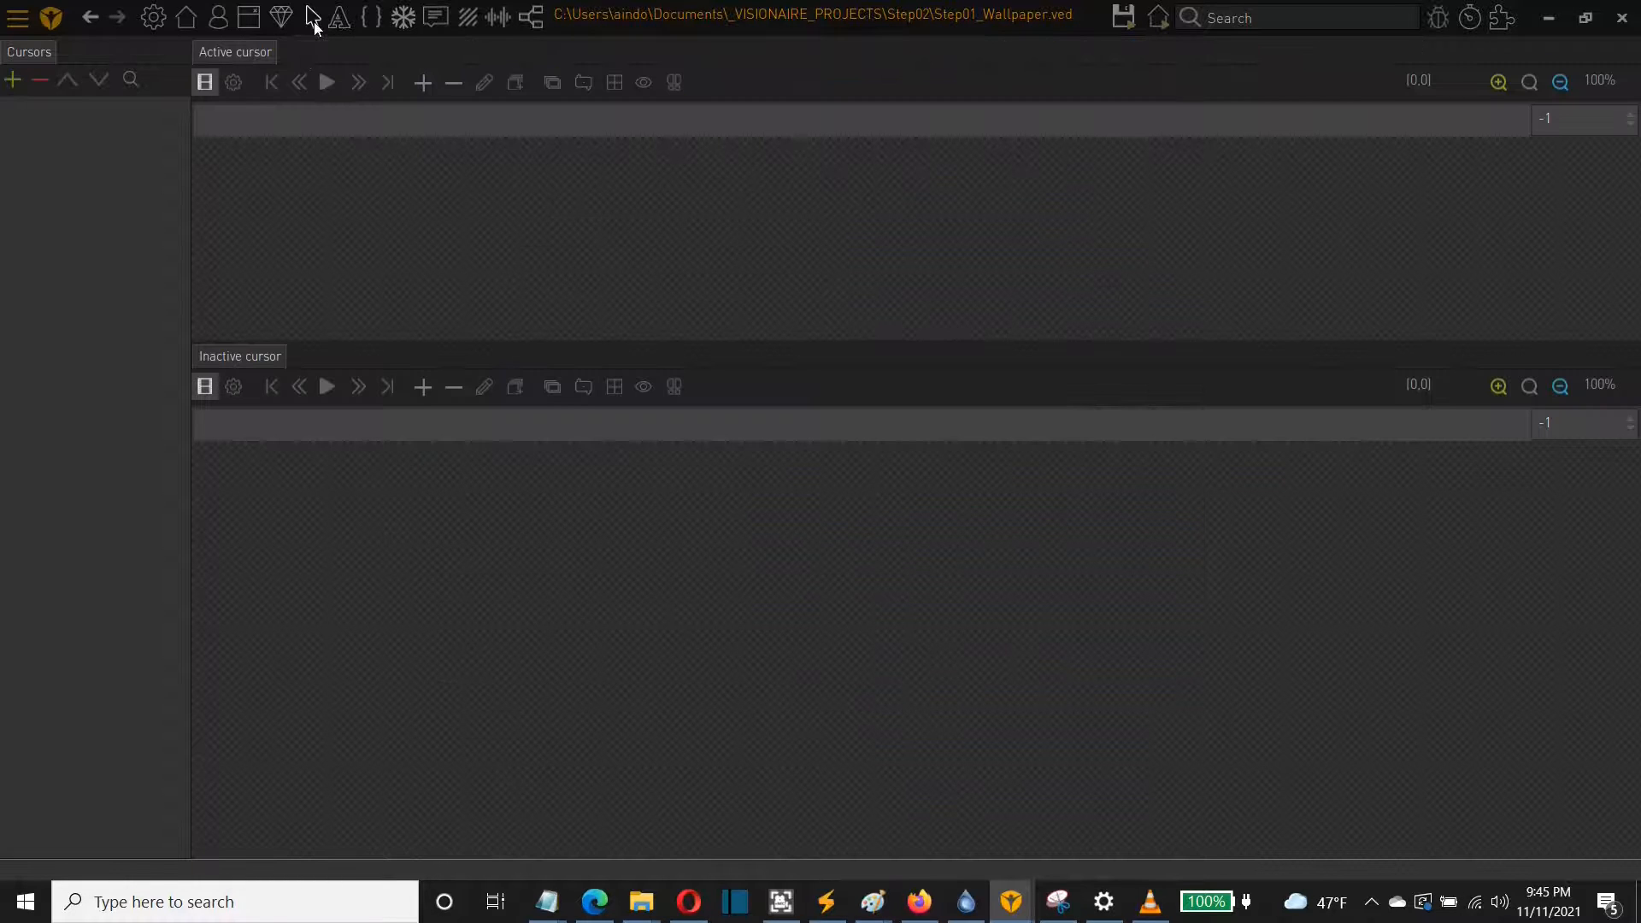
{"action": "left_click", "coordinate": [13, 80]}
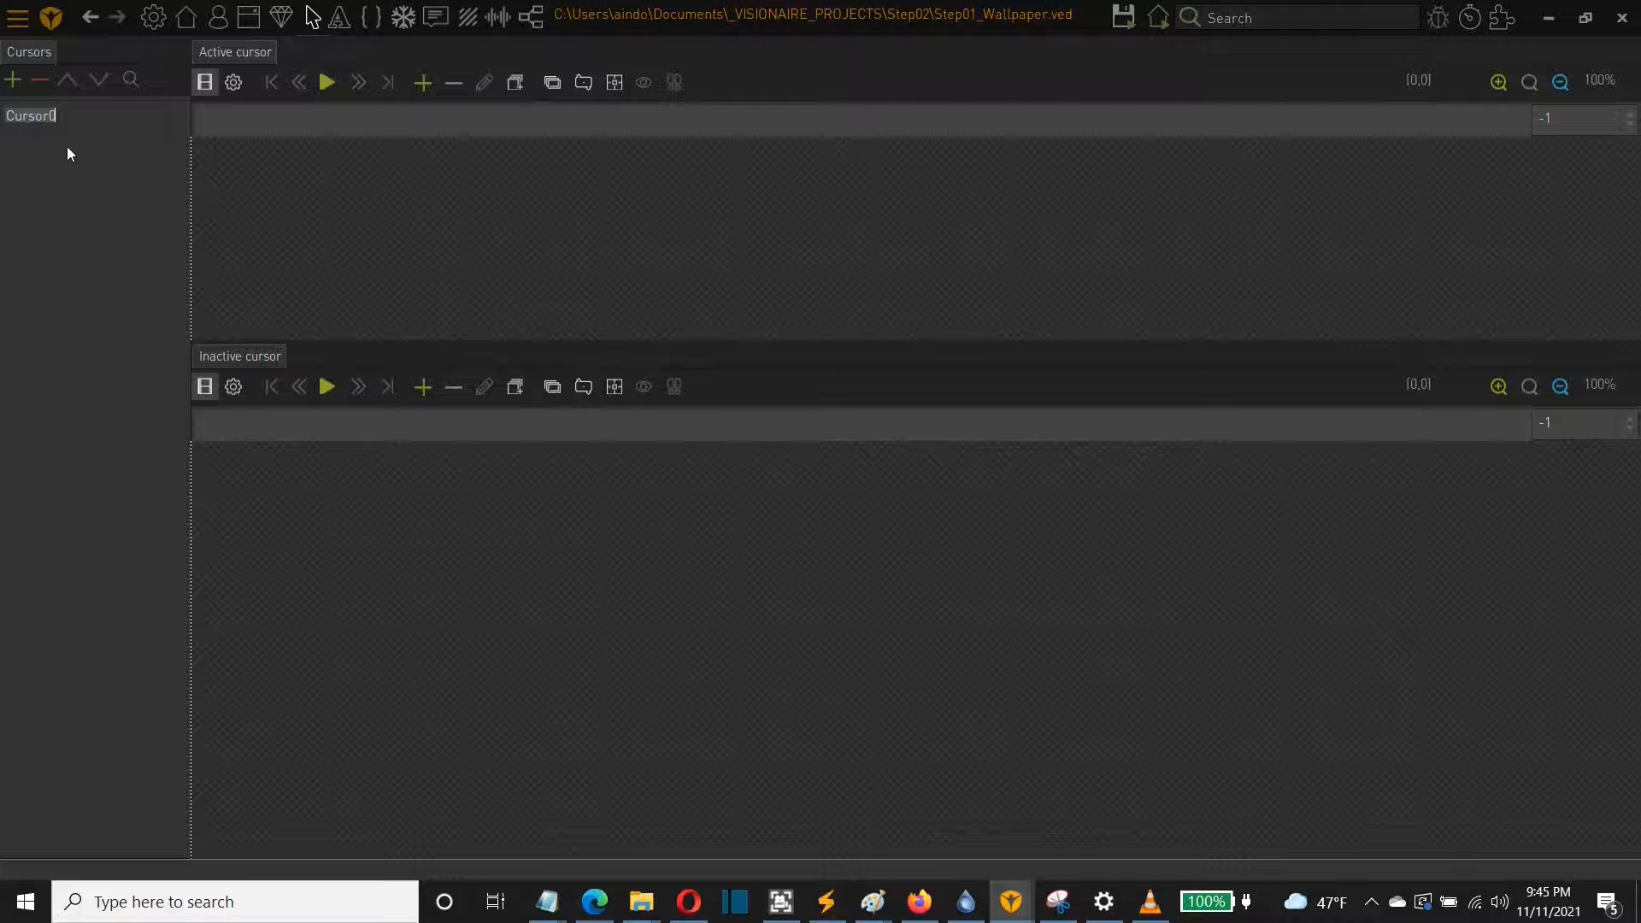
{"action": "key", "text": "Return"}
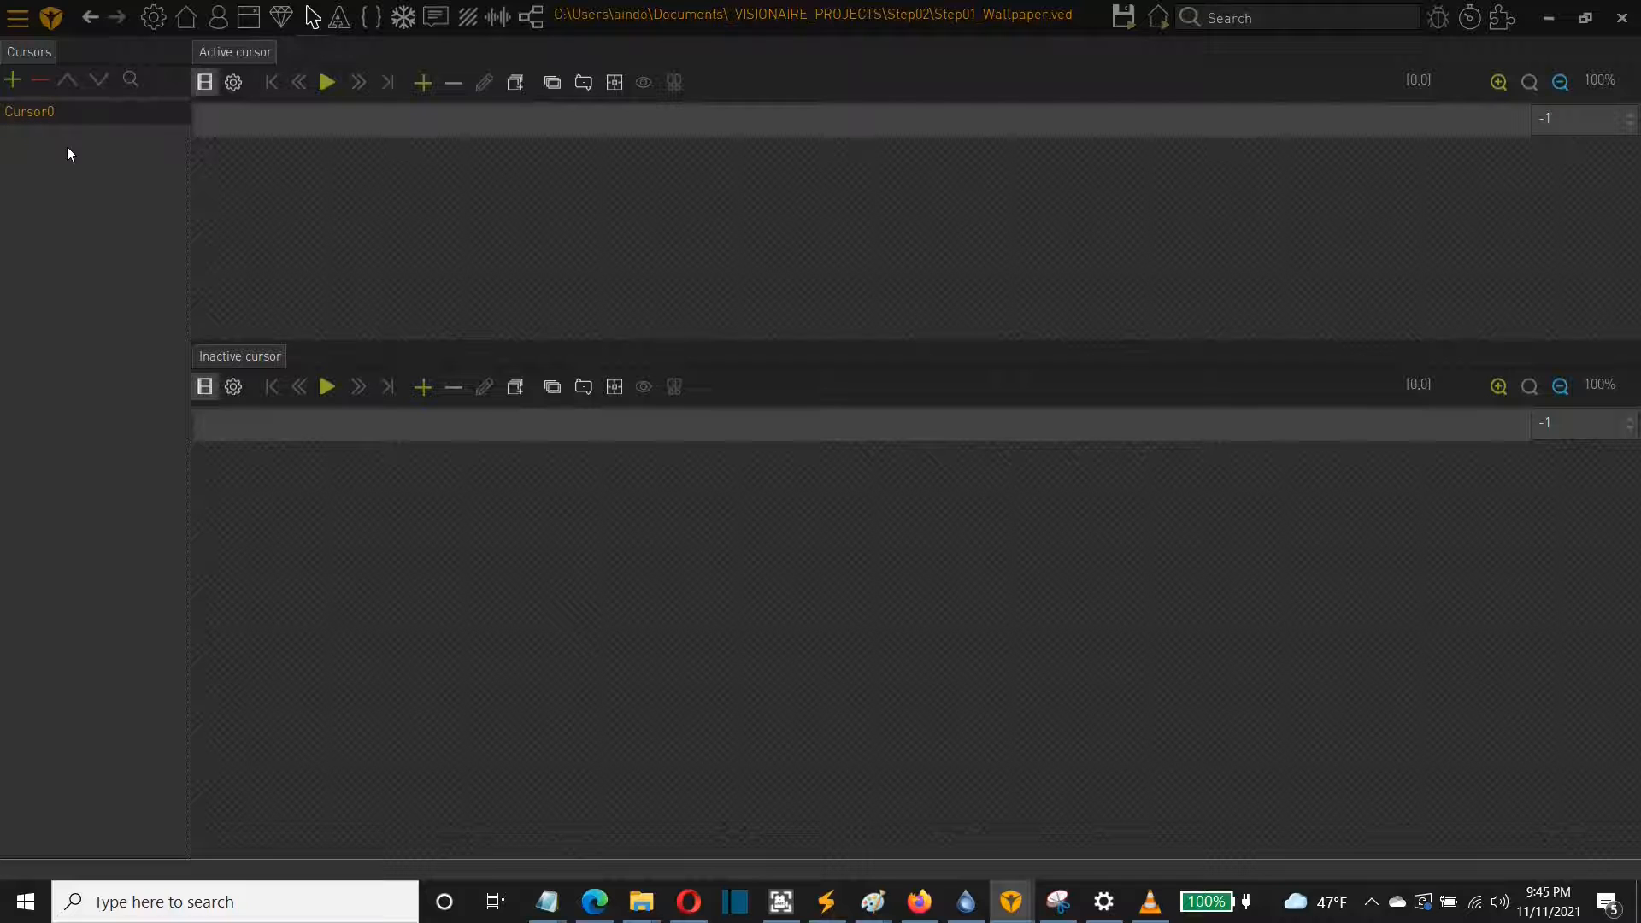
{"action": "double_click", "coordinate": [98, 118]}
{"action": "type", "text": "Defua"}
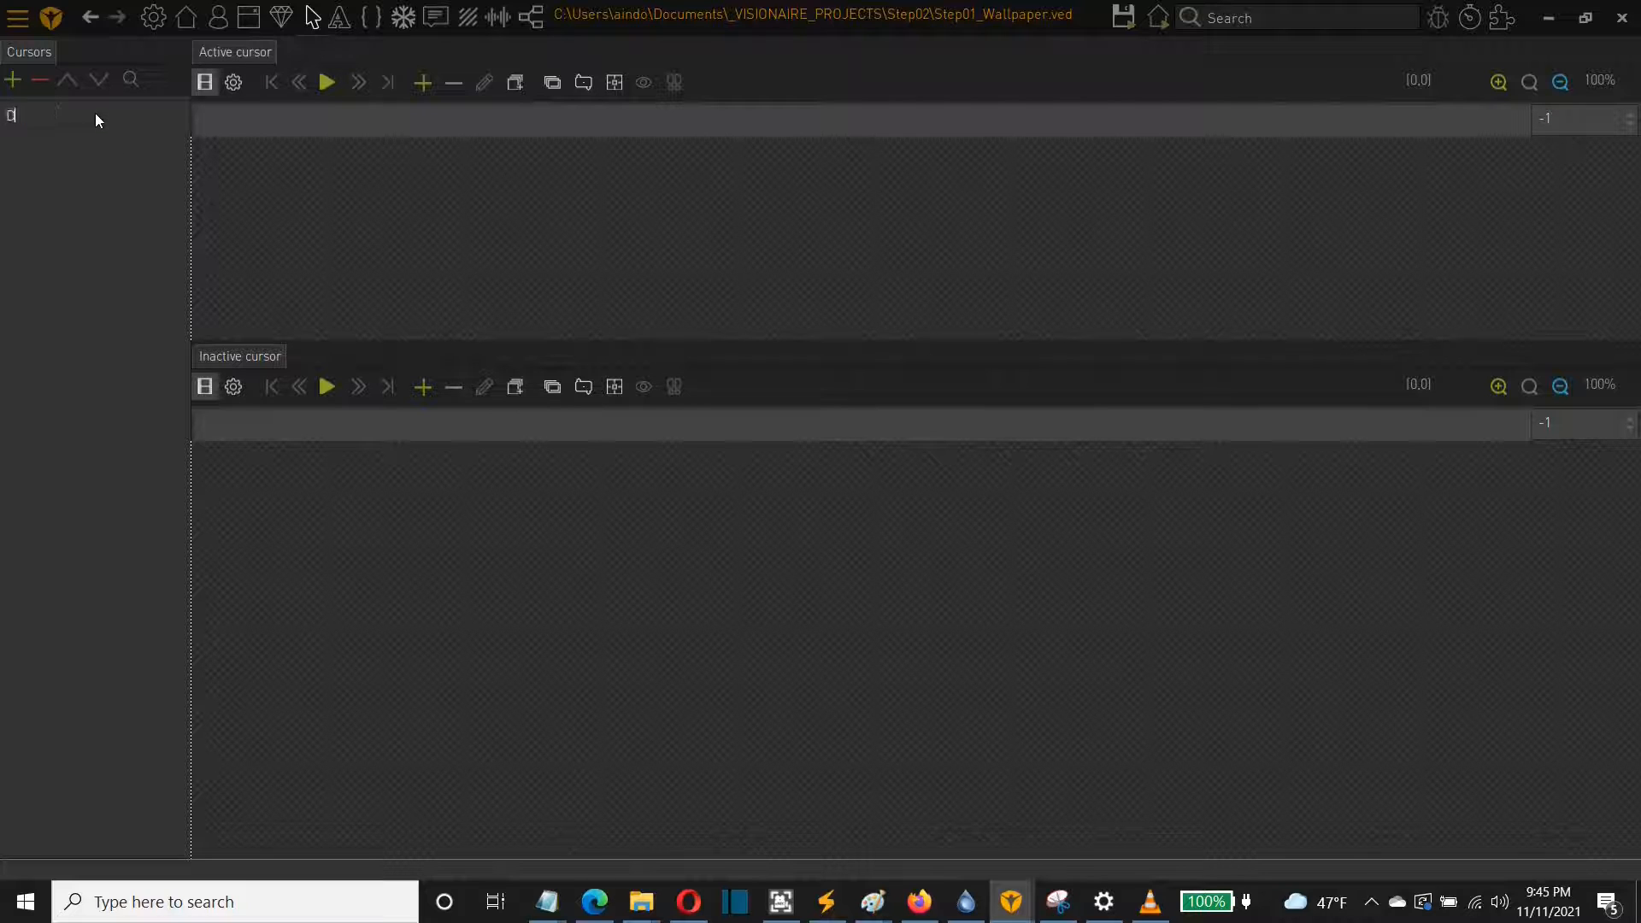
{"action": "key", "text": "BackSpace"}
{"action": "key", "text": "BackSpace"}
{"action": "type", "text": "ault"}
{"action": "key", "text": "Return"}
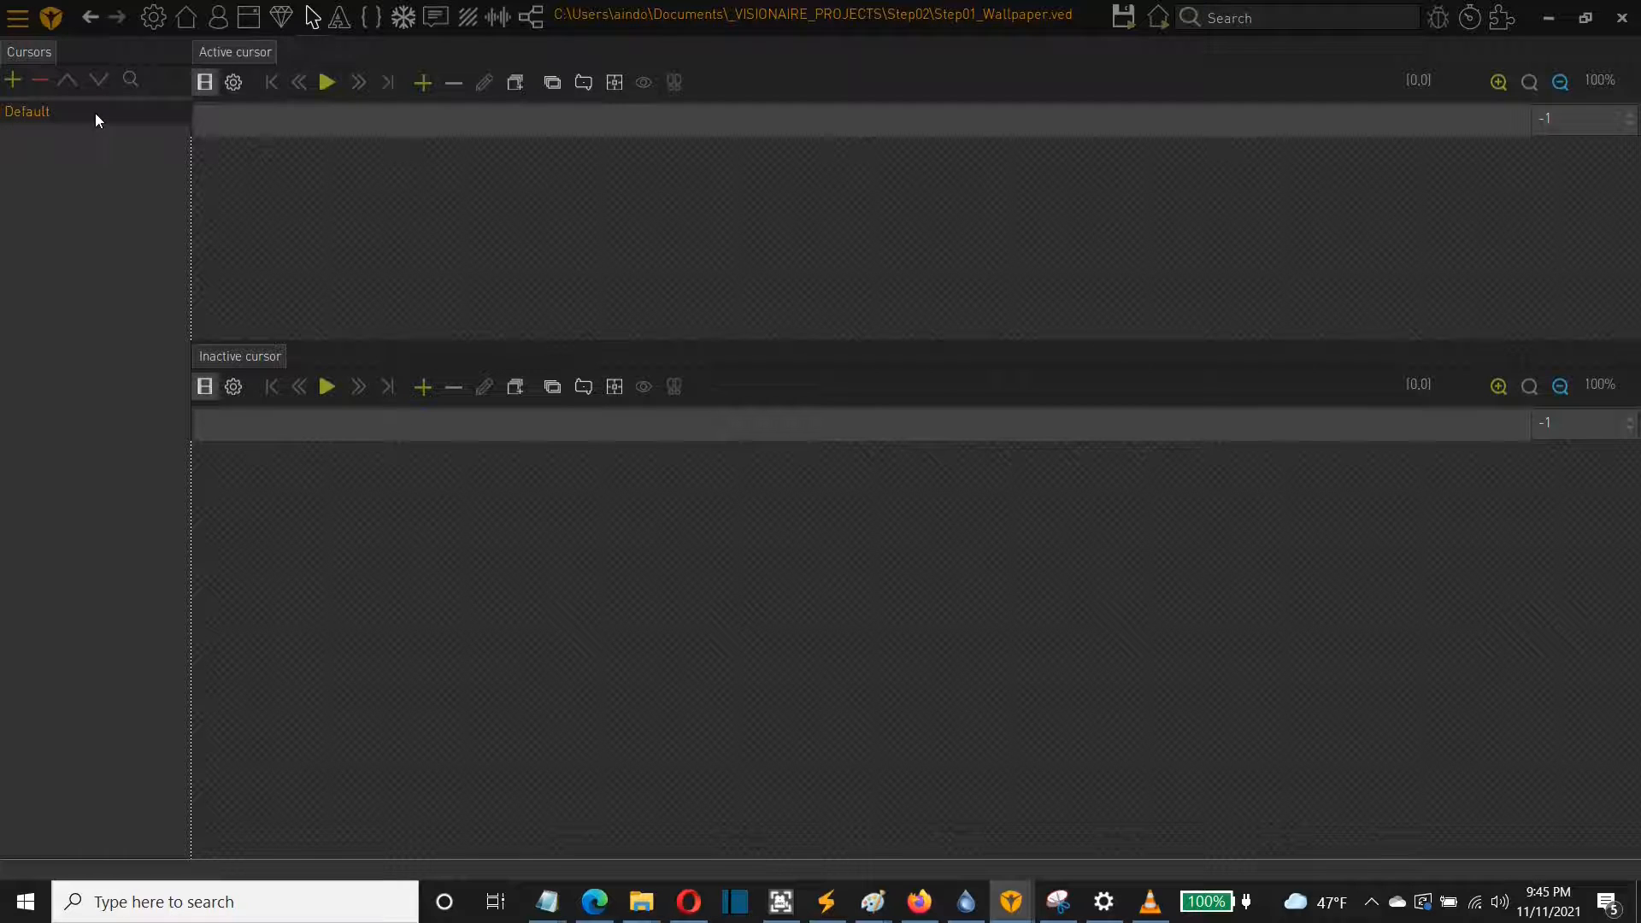
Assign graphics\Icons\Mouse.png to the Default cursor's active state and place its hotspot near the arrow tip at about X 12, Y 10
{"action": "left_click", "coordinate": [424, 86]}
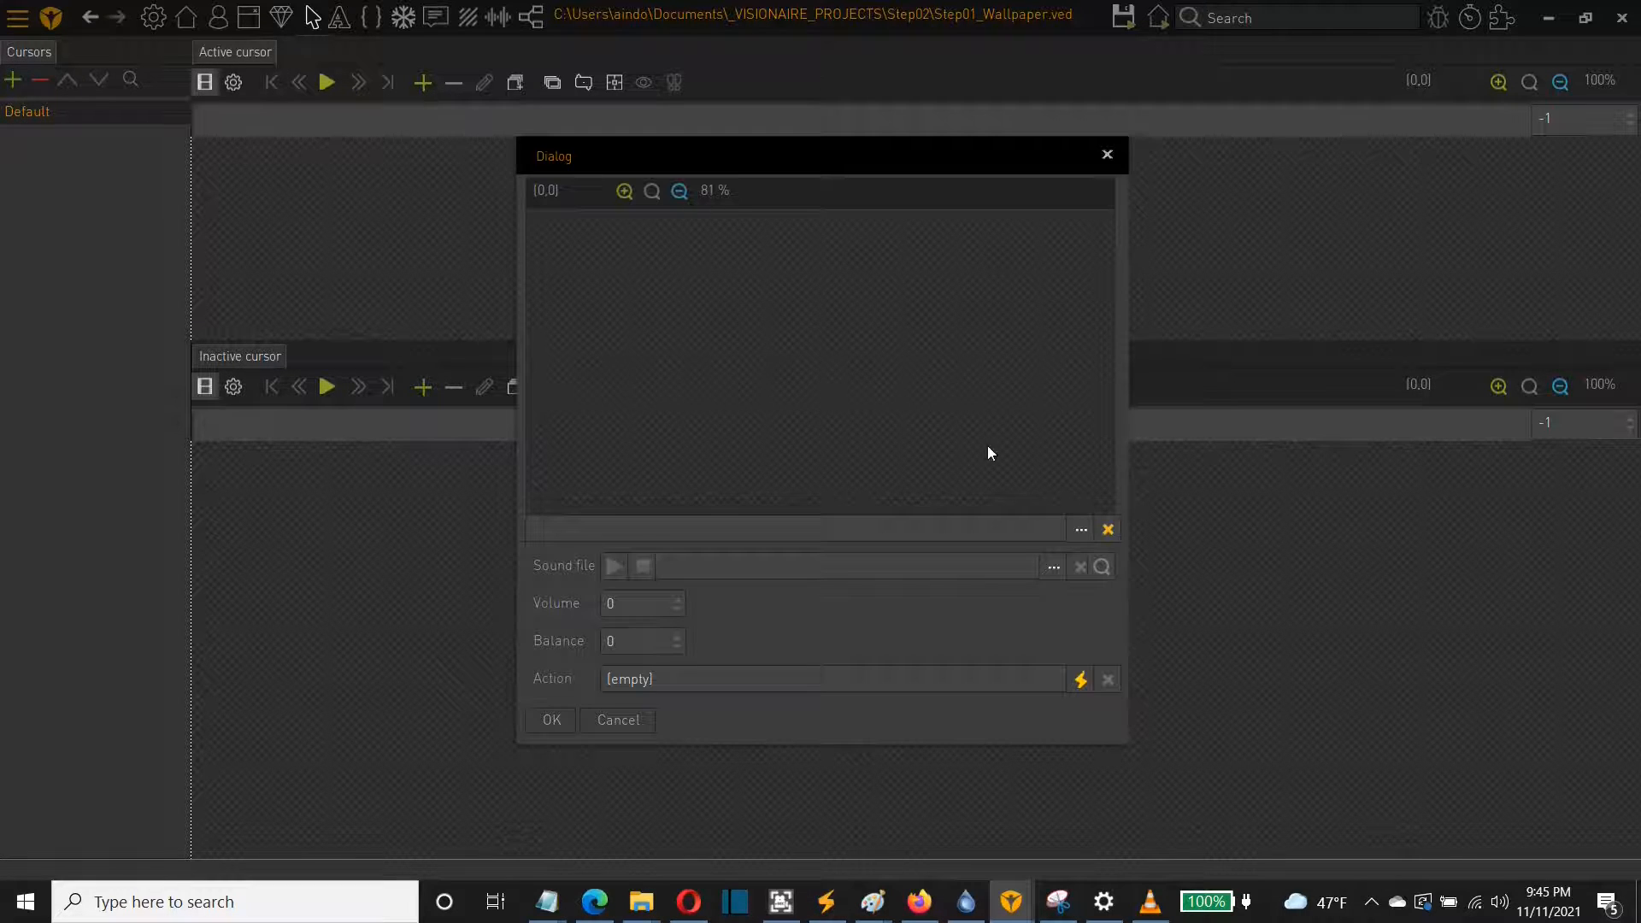
{"action": "left_click", "coordinate": [1080, 531]}
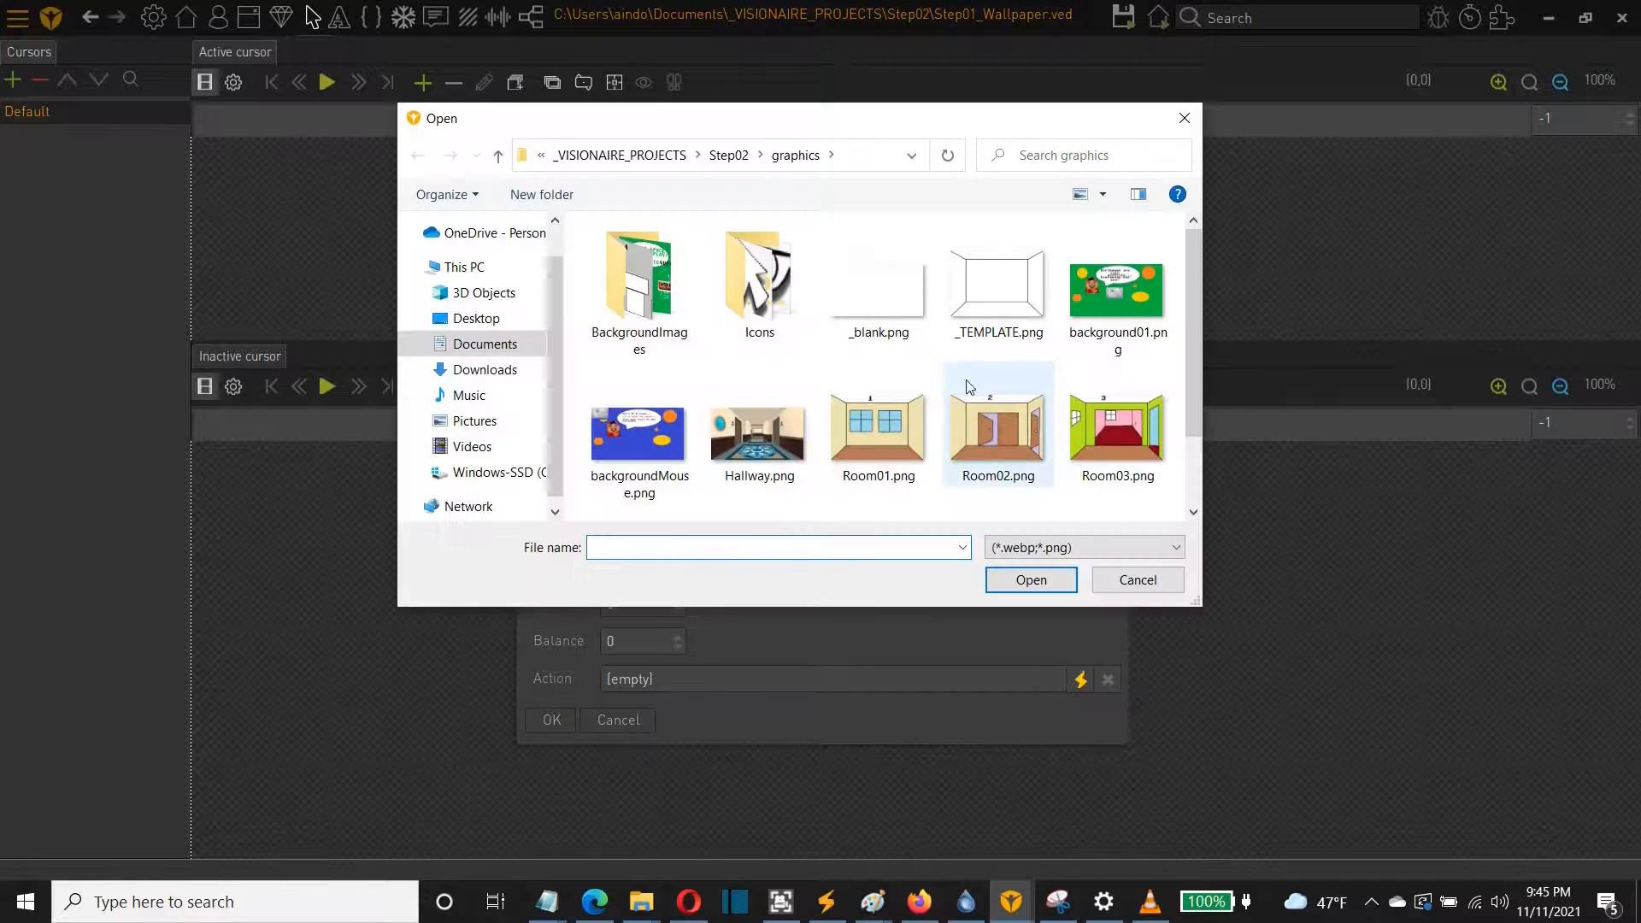
{"action": "double_click", "coordinate": [760, 299]}
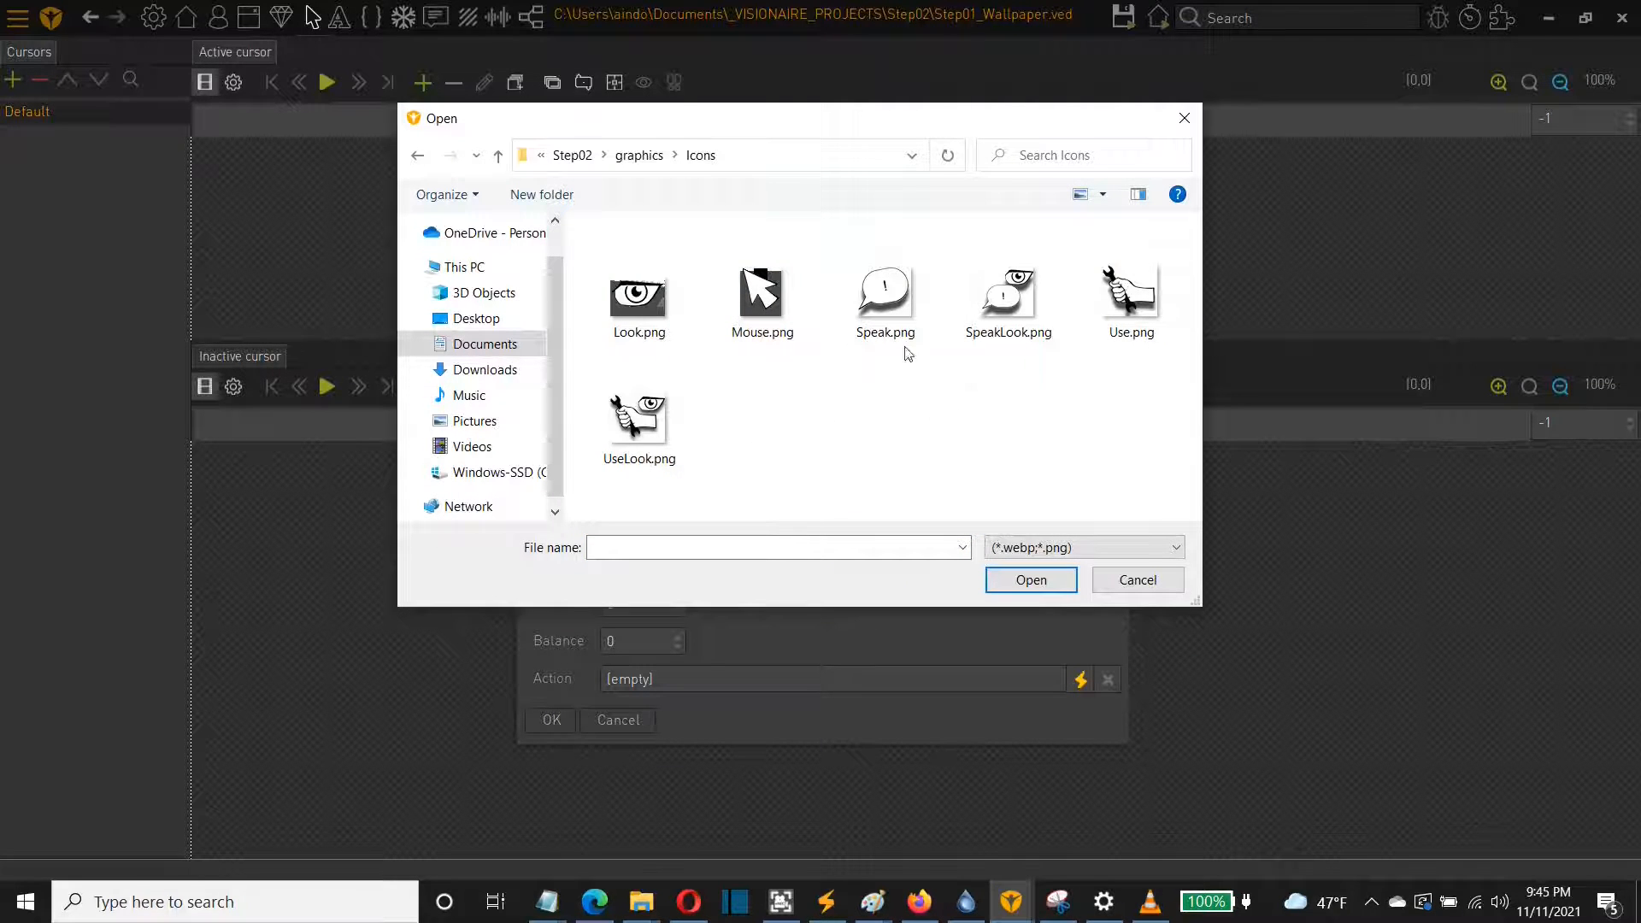
{"action": "double_click", "coordinate": [753, 330]}
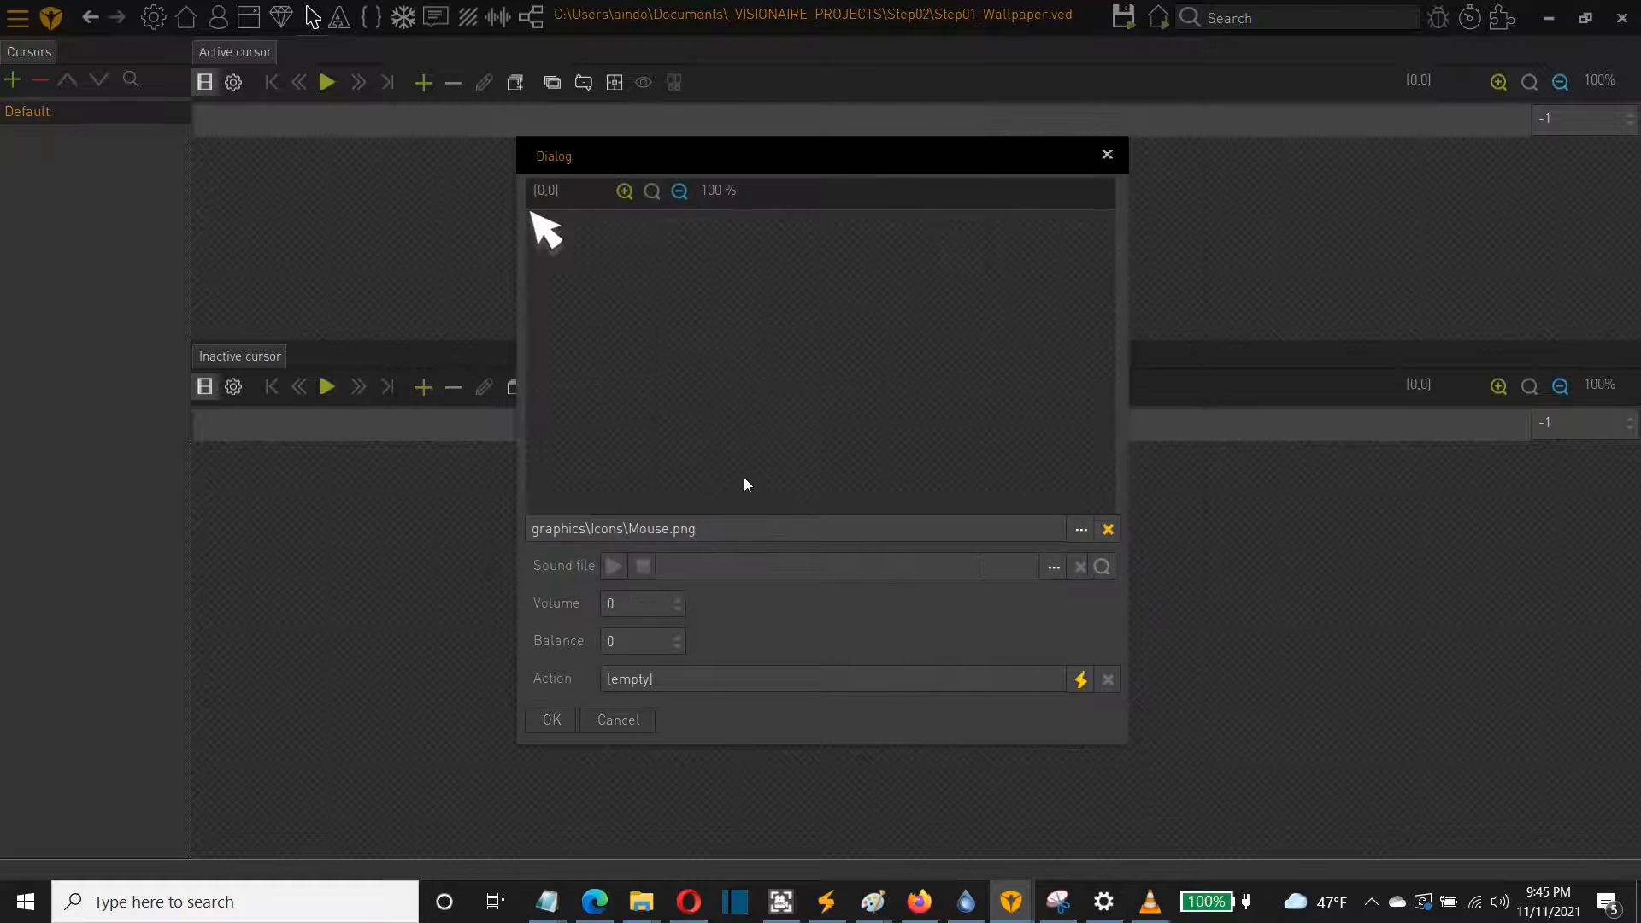
{"action": "left_click", "coordinate": [549, 720]}
{"action": "left_click", "coordinate": [615, 82]}
{"action": "left_click", "coordinate": [201, 143]}
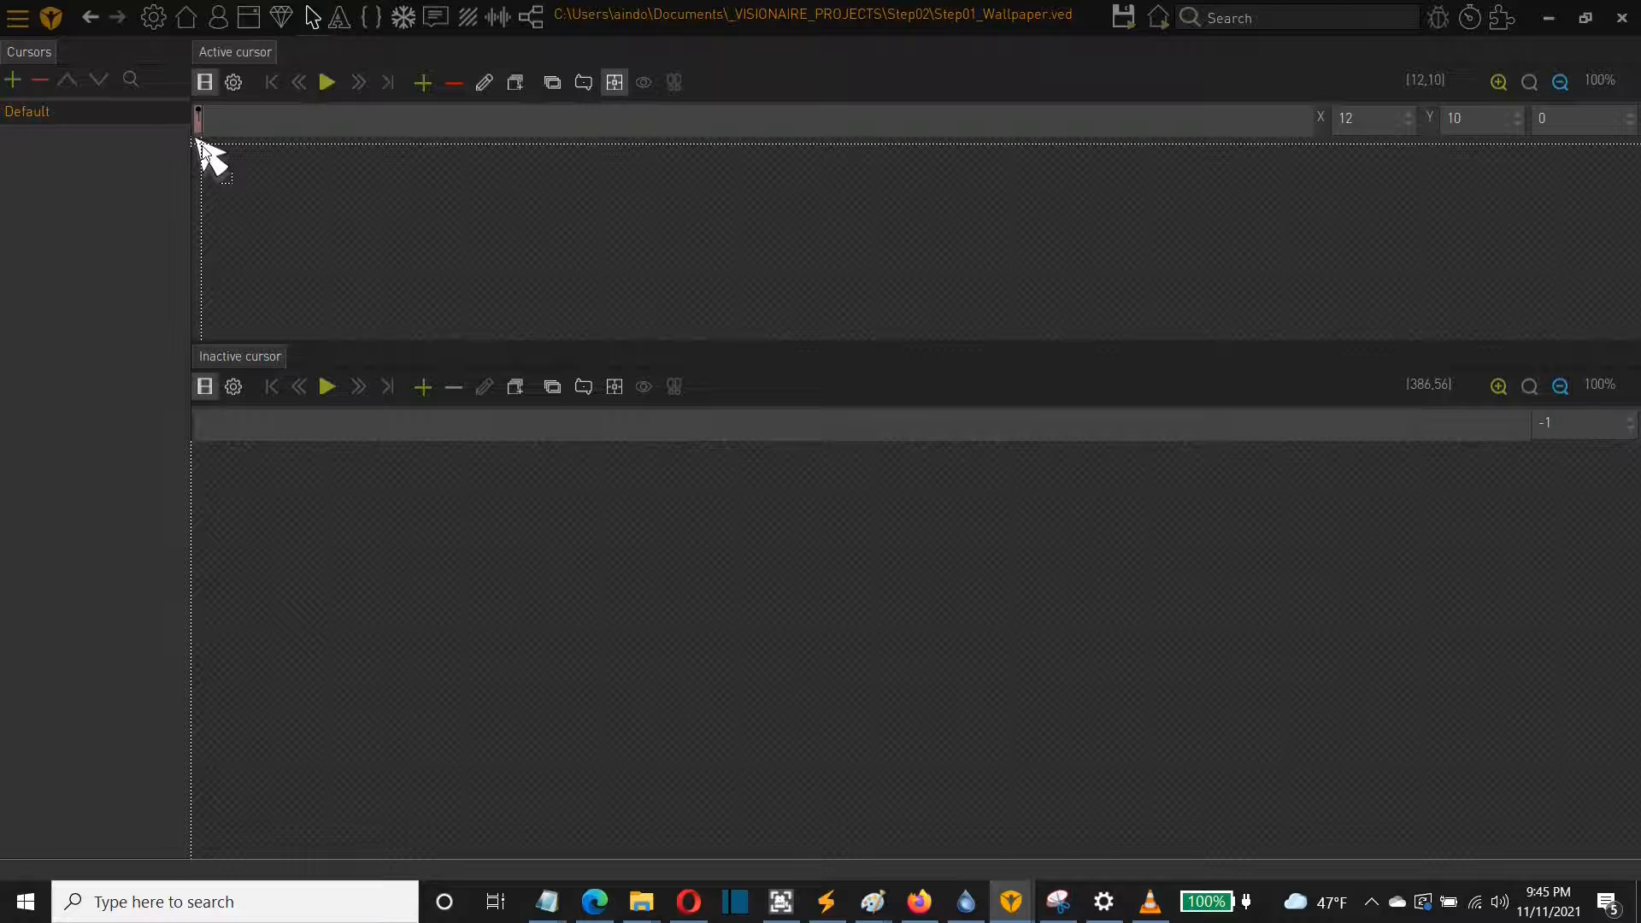
Assign Mouse.png to the Default cursor's inactive state and place its hotspot near the arrow tip at about X 14, Y 12
{"action": "left_click", "coordinate": [423, 388]}
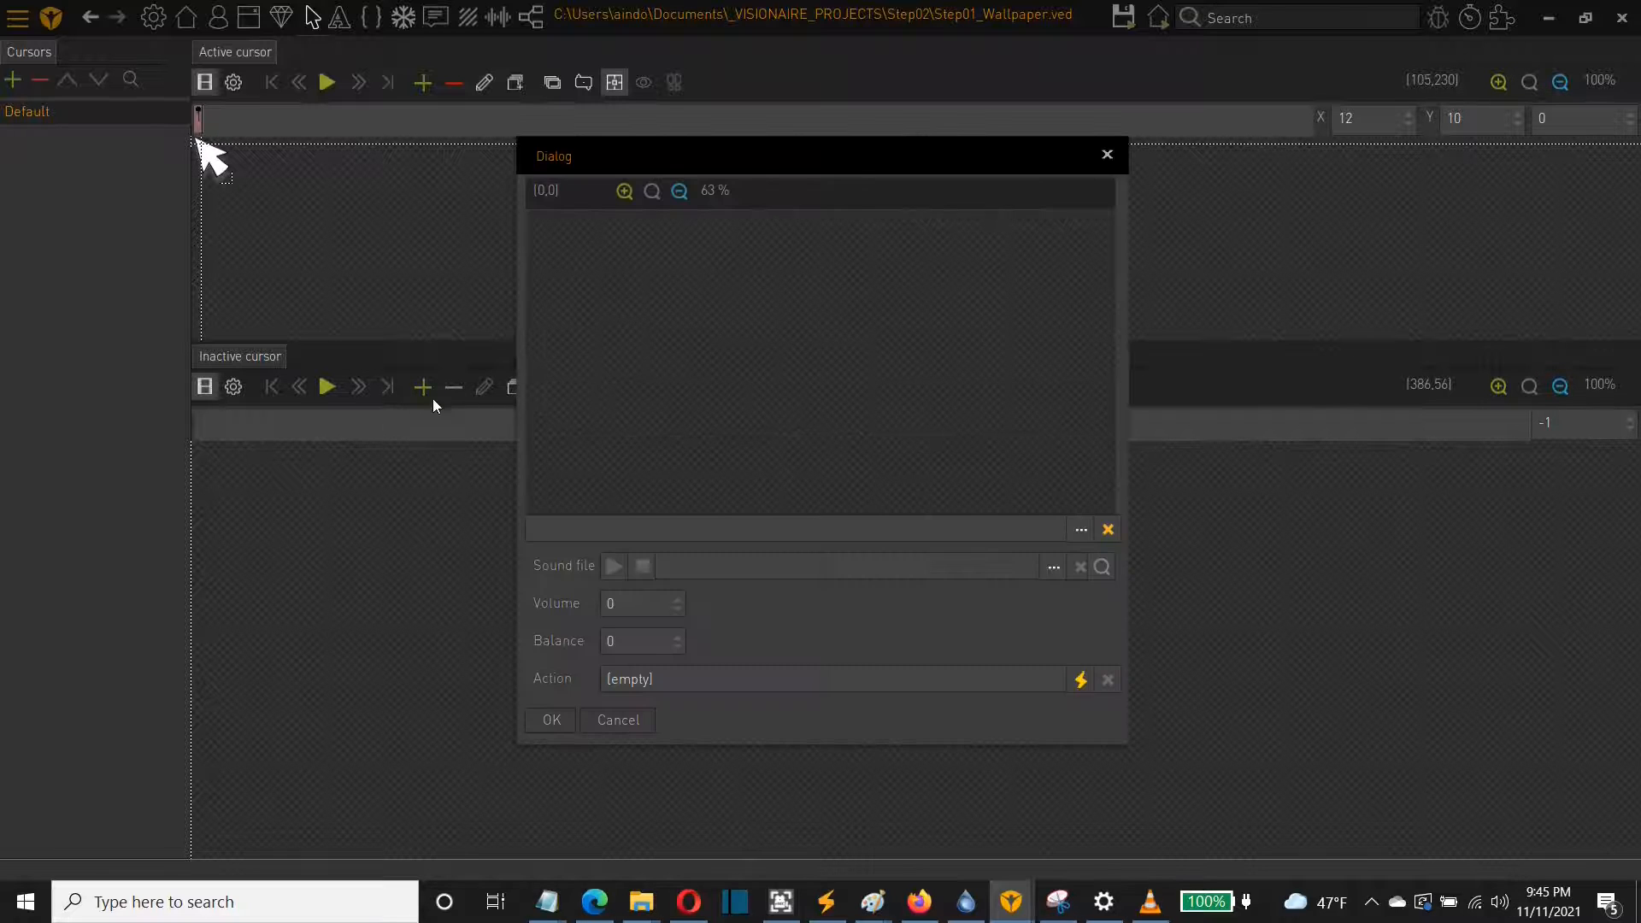
{"action": "left_click", "coordinate": [1081, 529]}
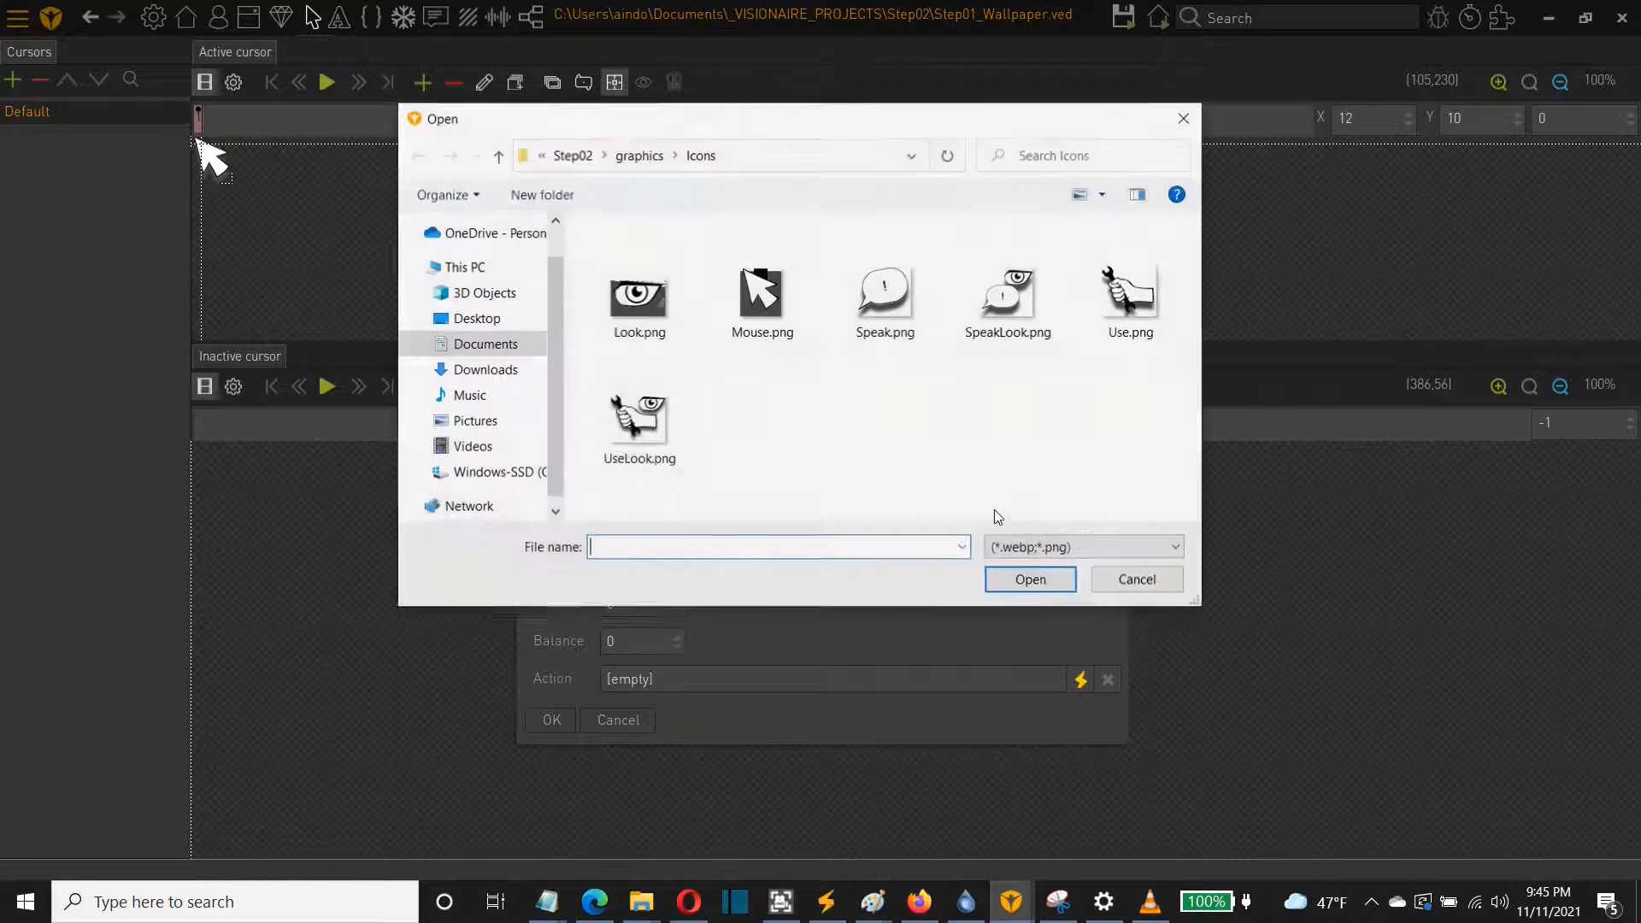
{"action": "left_click", "coordinate": [740, 323]}
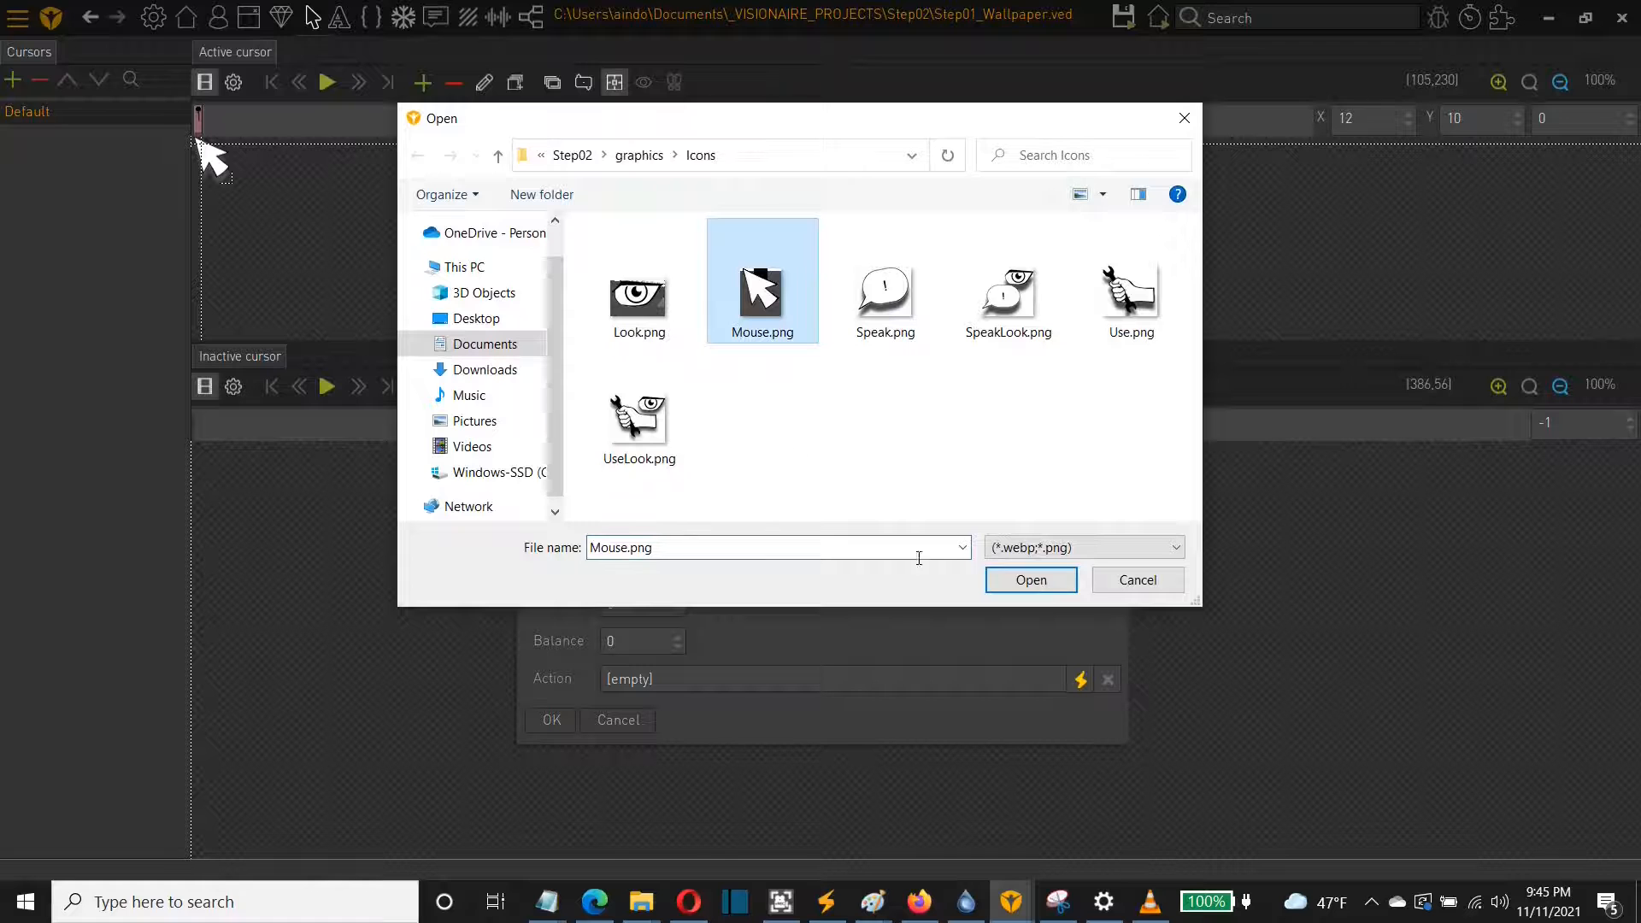
{"action": "left_click", "coordinate": [1031, 585]}
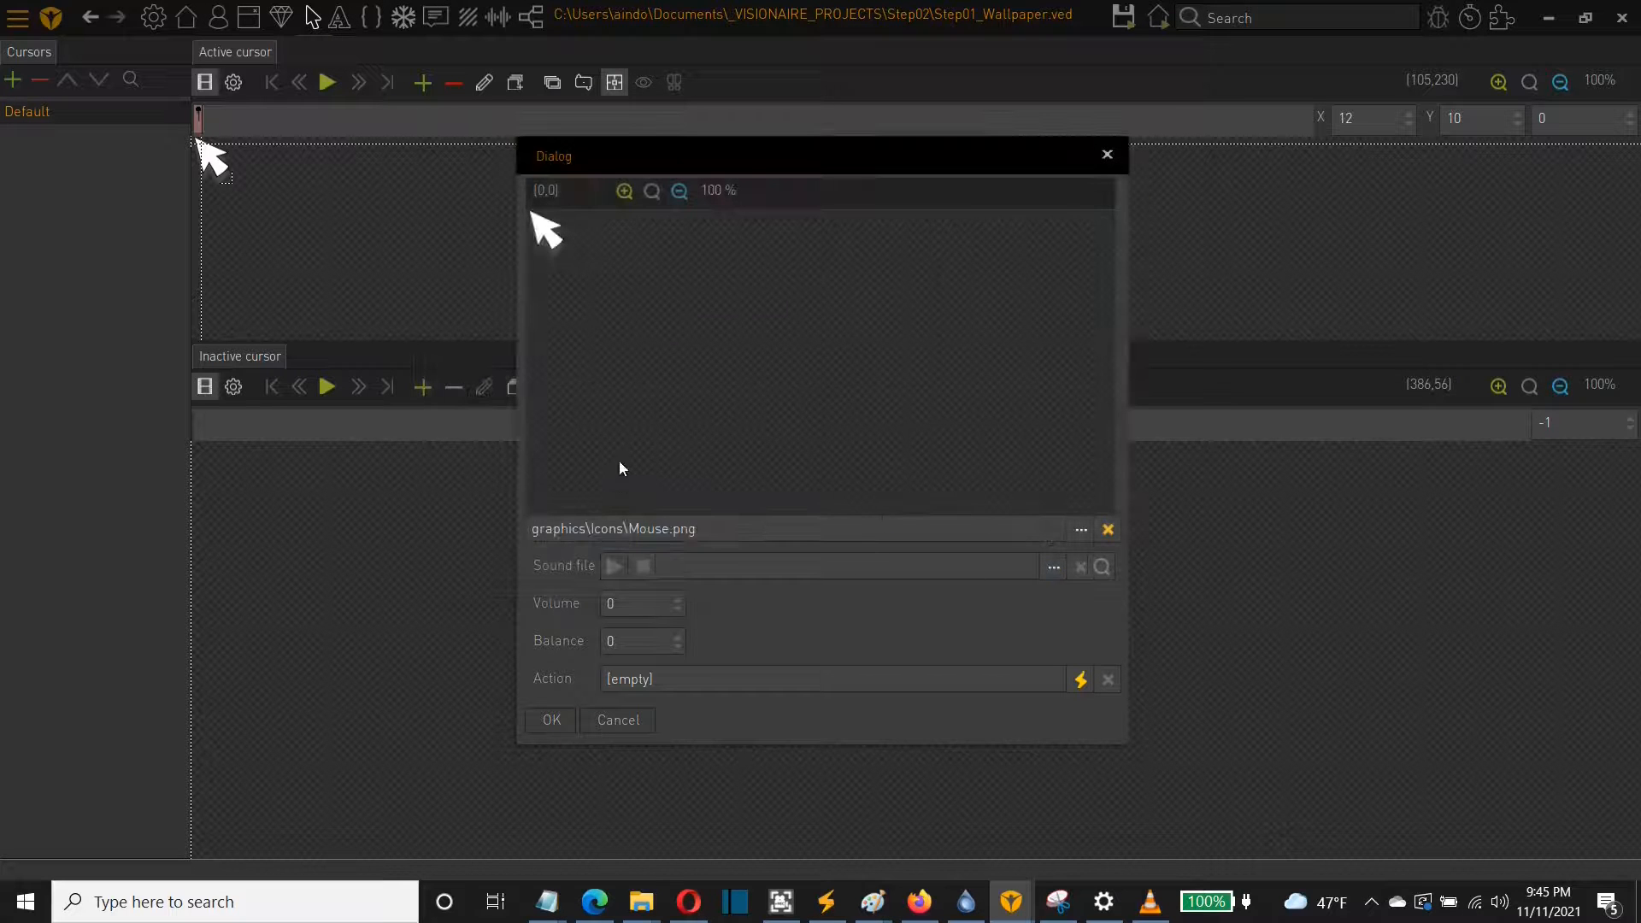
{"action": "left_click", "coordinate": [554, 726]}
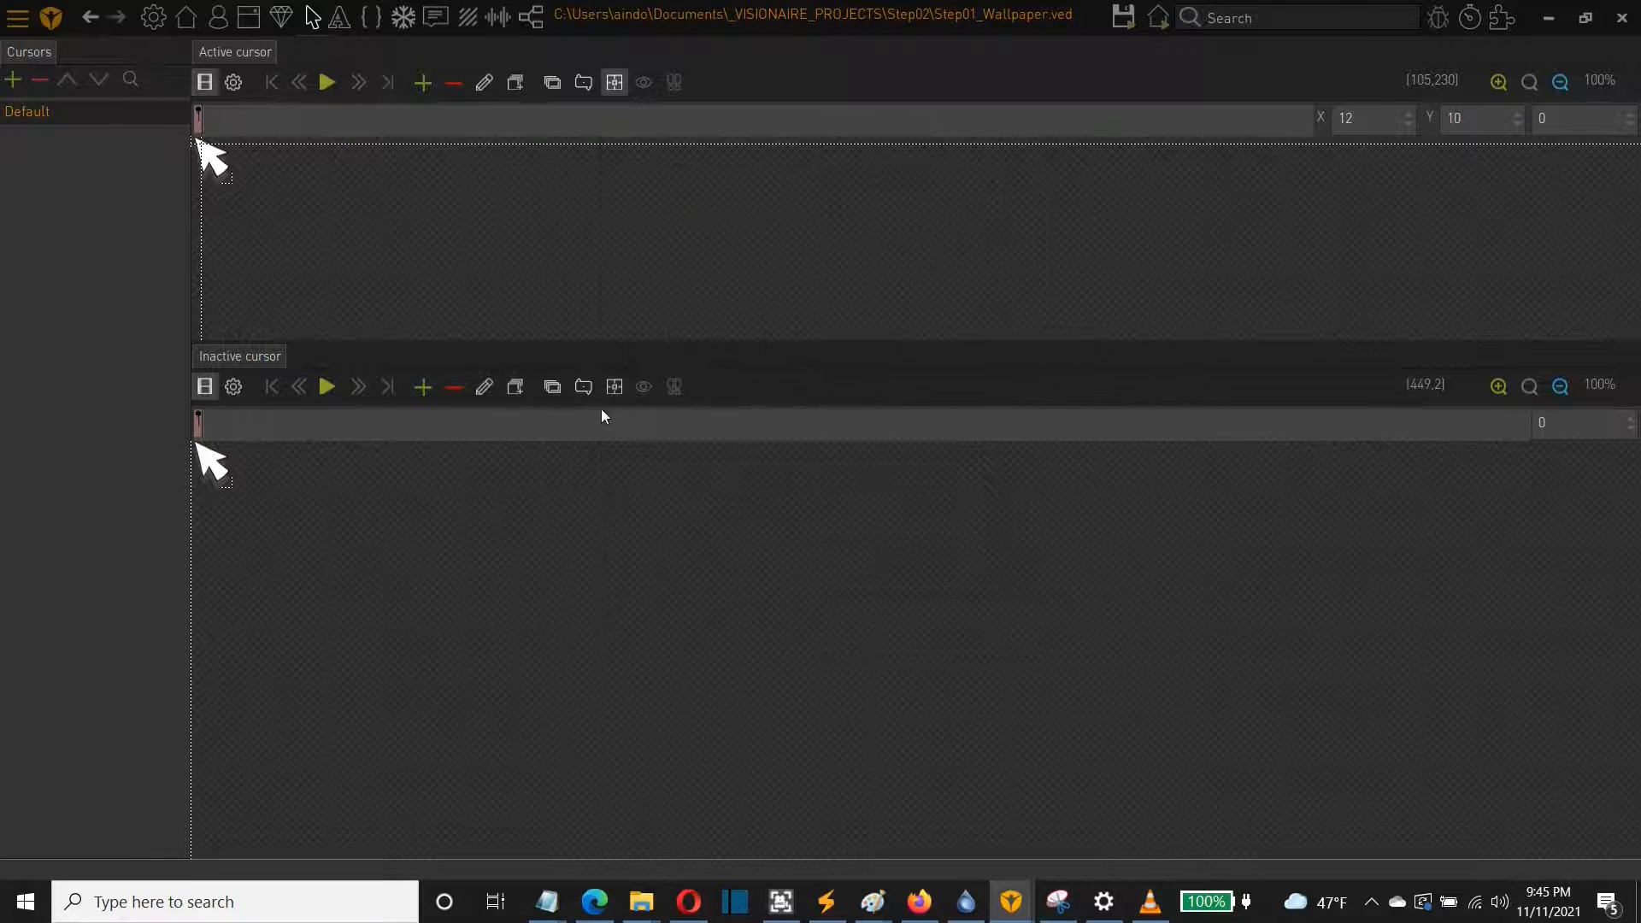
{"action": "left_click", "coordinate": [203, 449]}
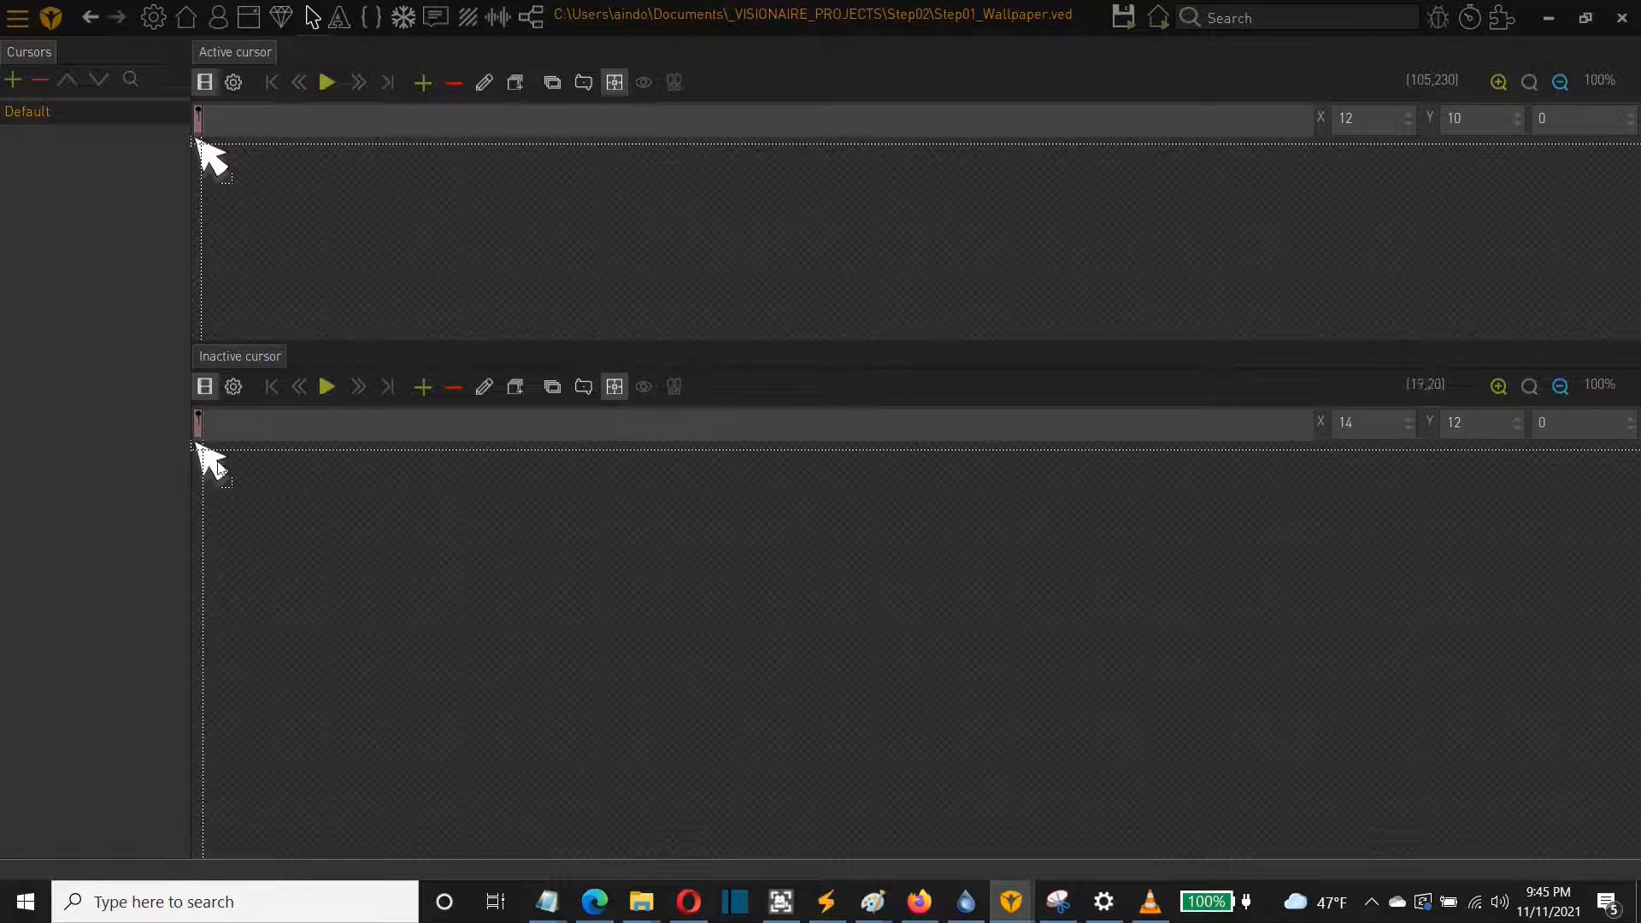
Add a second cursor named Look
{"action": "left_click", "coordinate": [13, 80]}
{"action": "type", "text": "Look"}
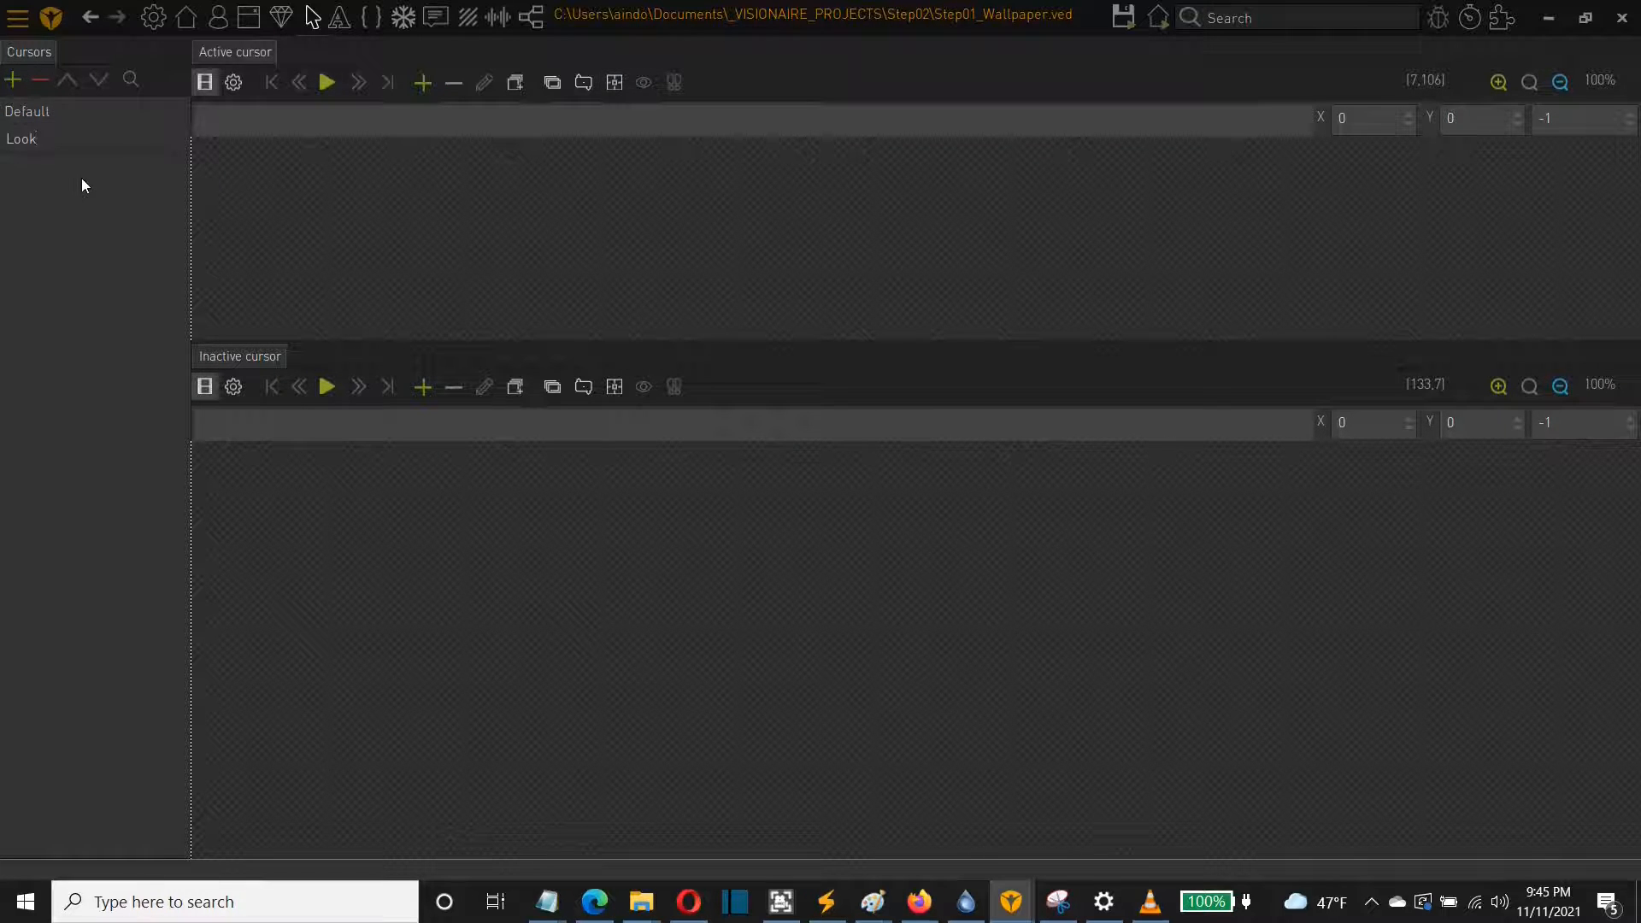
{"action": "key", "text": "Return"}
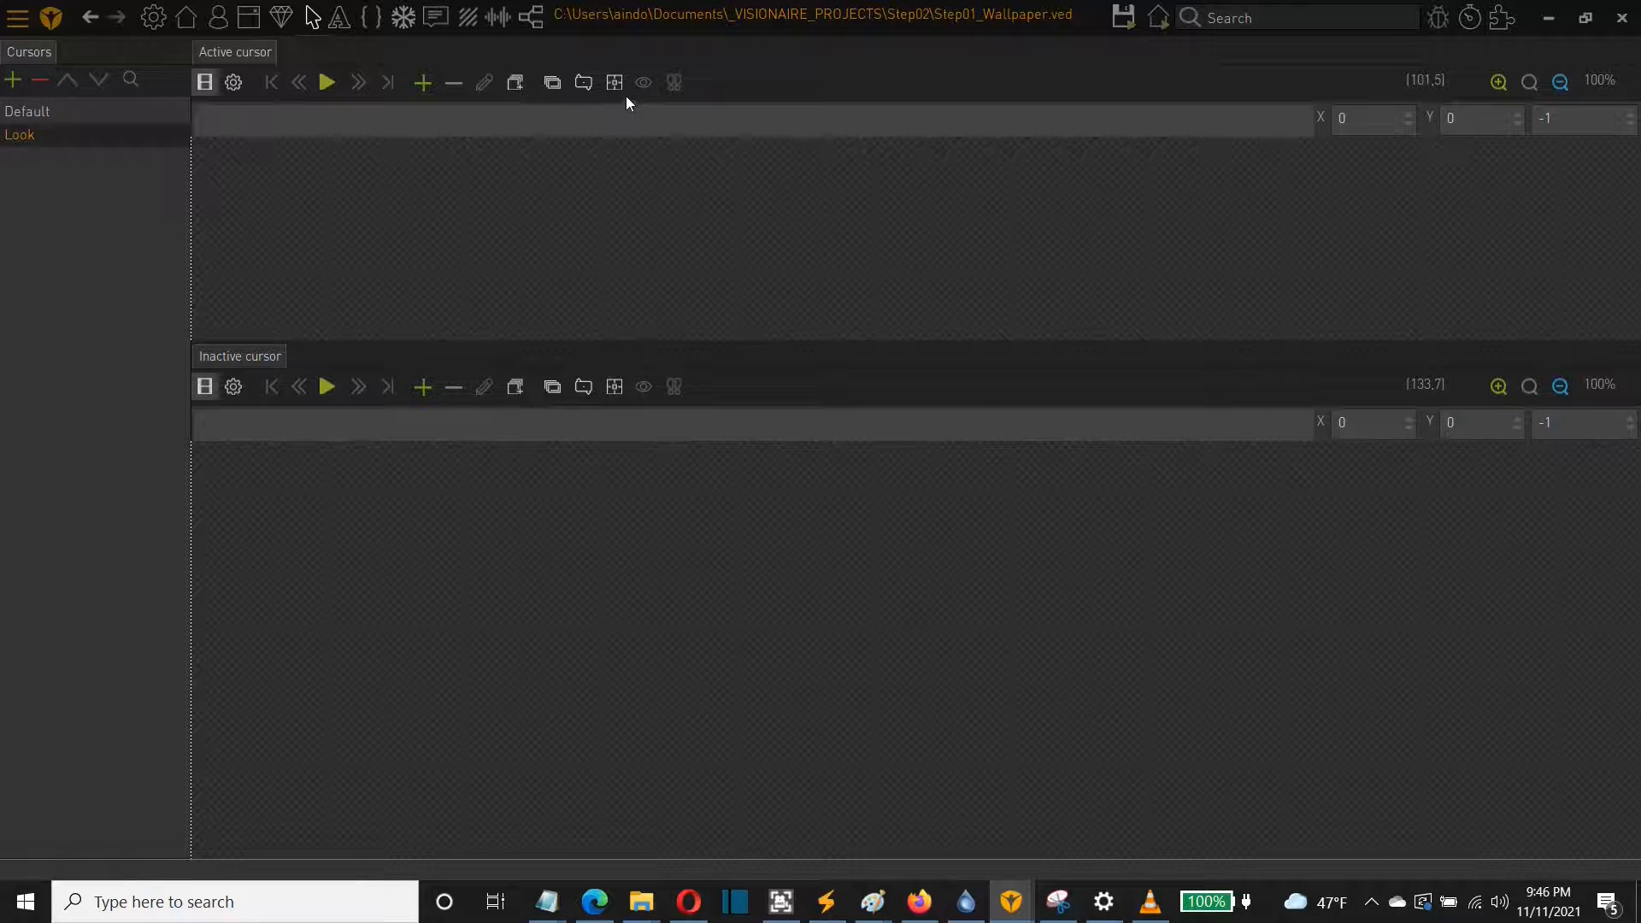
Assign Look.png to the Look cursor's active state and place its hotspot on the eye's pupil at about X 29, Y 16
{"action": "left_click", "coordinate": [423, 84]}
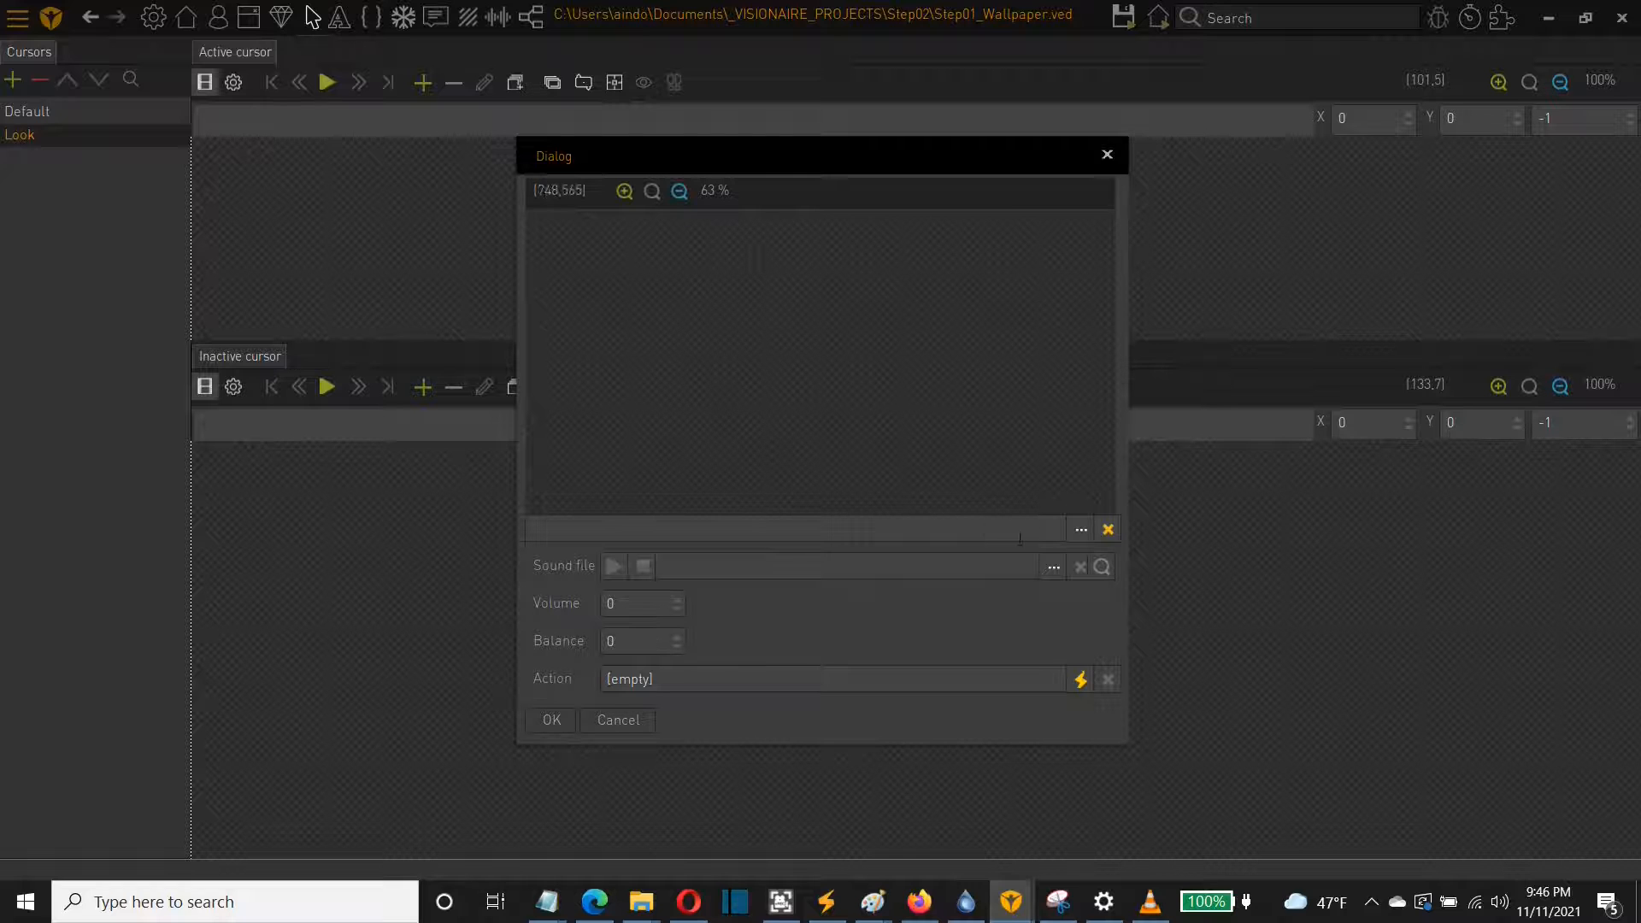
{"action": "left_click", "coordinate": [1081, 530]}
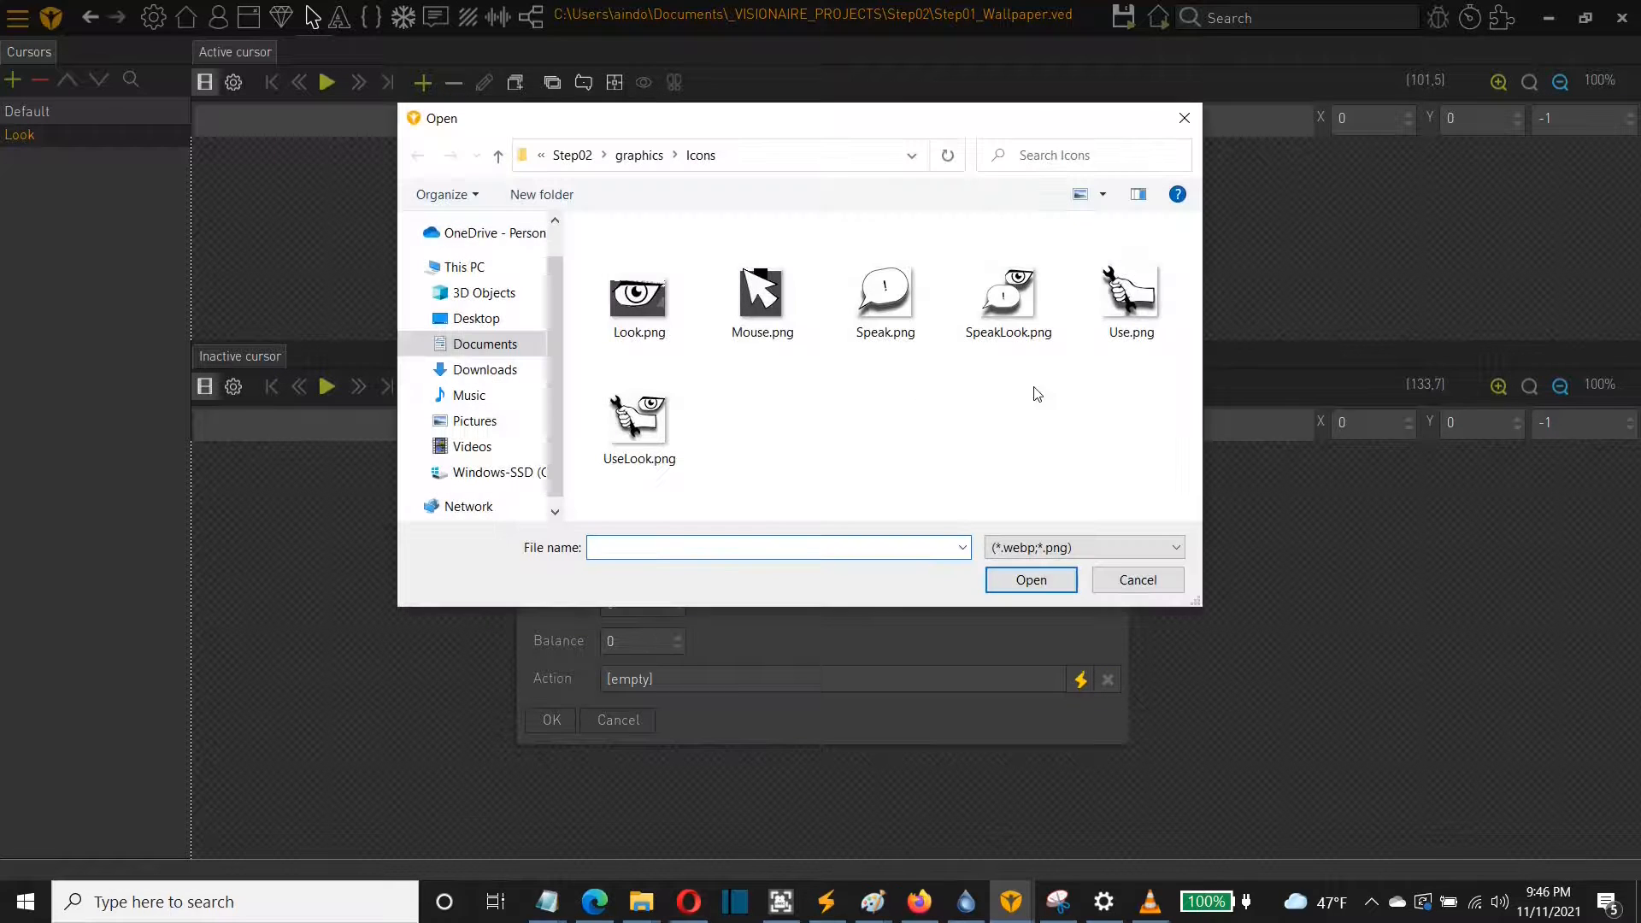
{"action": "double_click", "coordinate": [641, 319]}
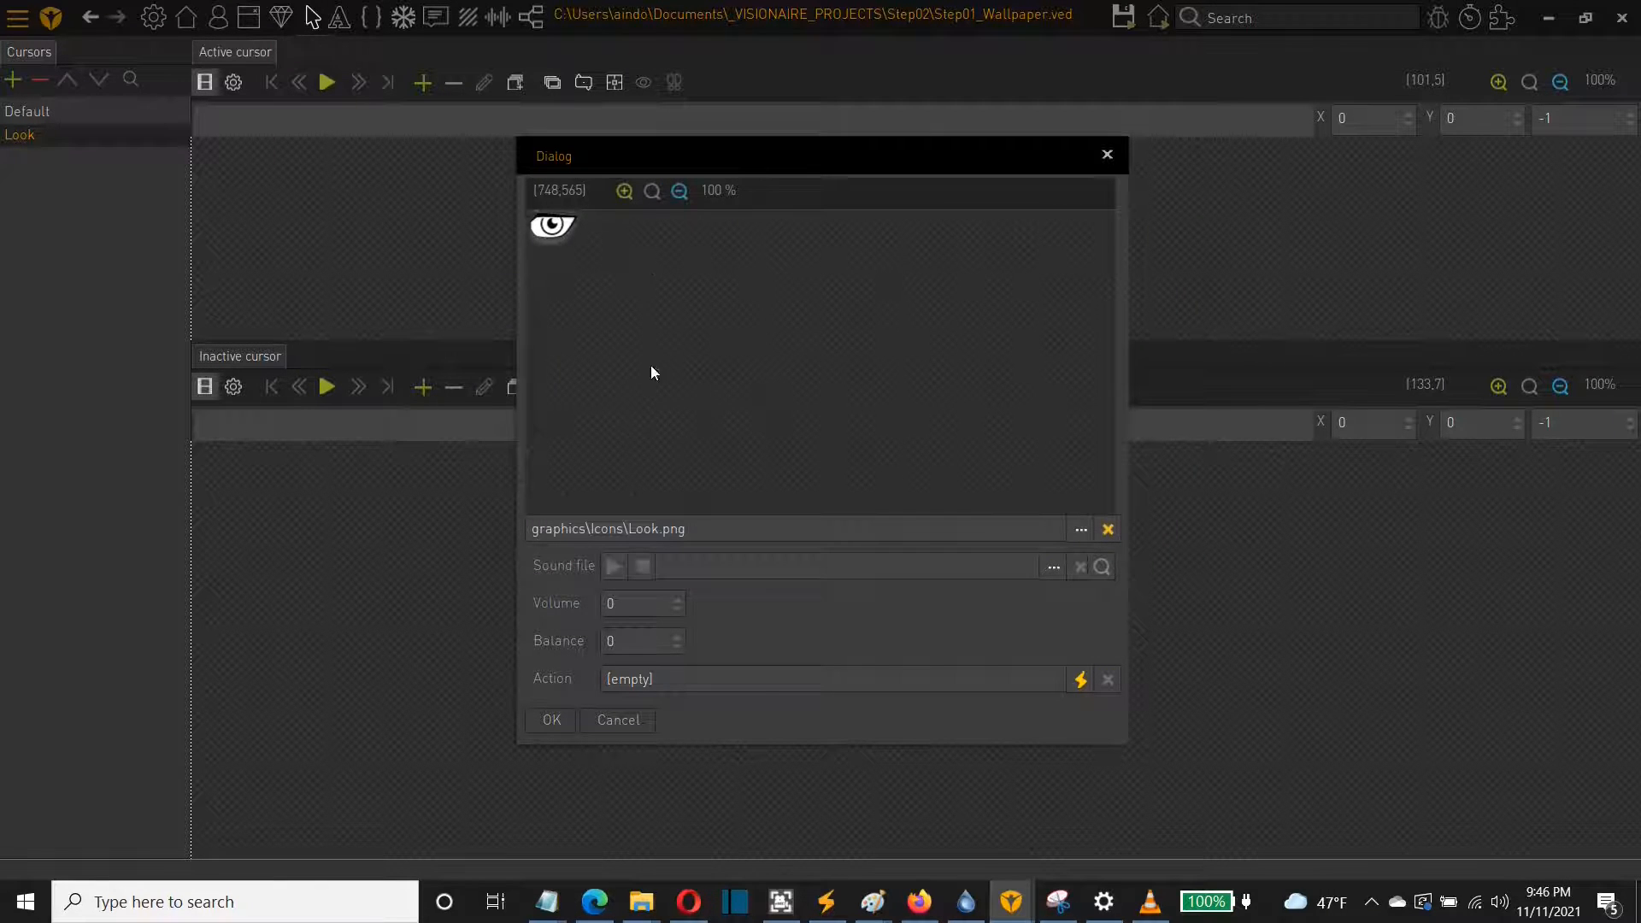
{"action": "left_click", "coordinate": [571, 719]}
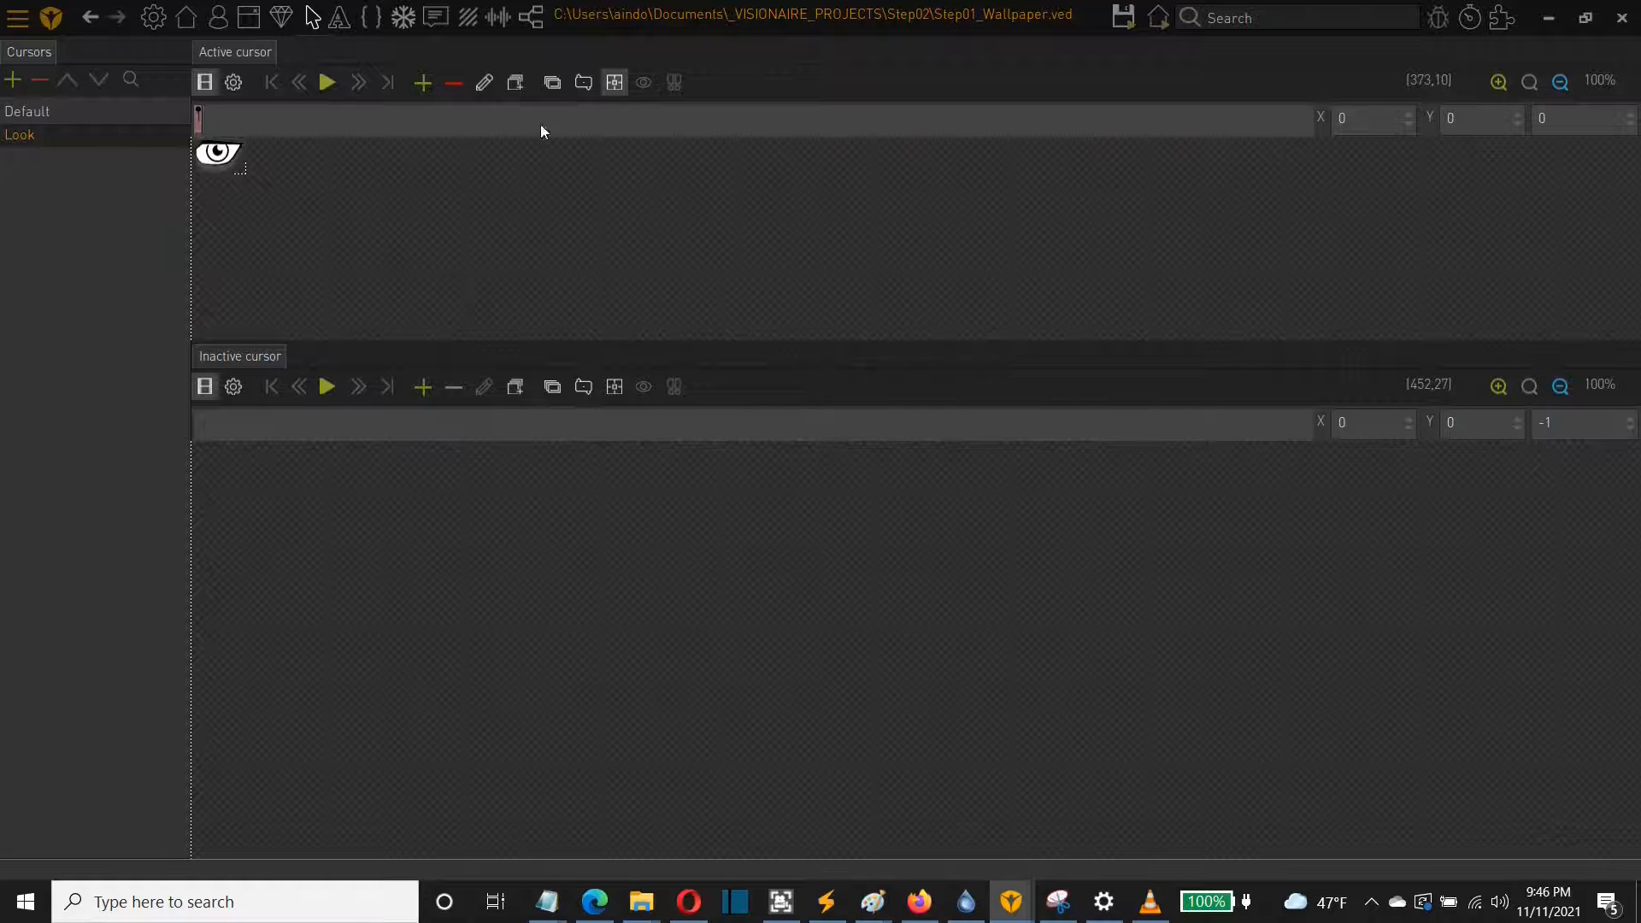
{"action": "left_click", "coordinate": [216, 149]}
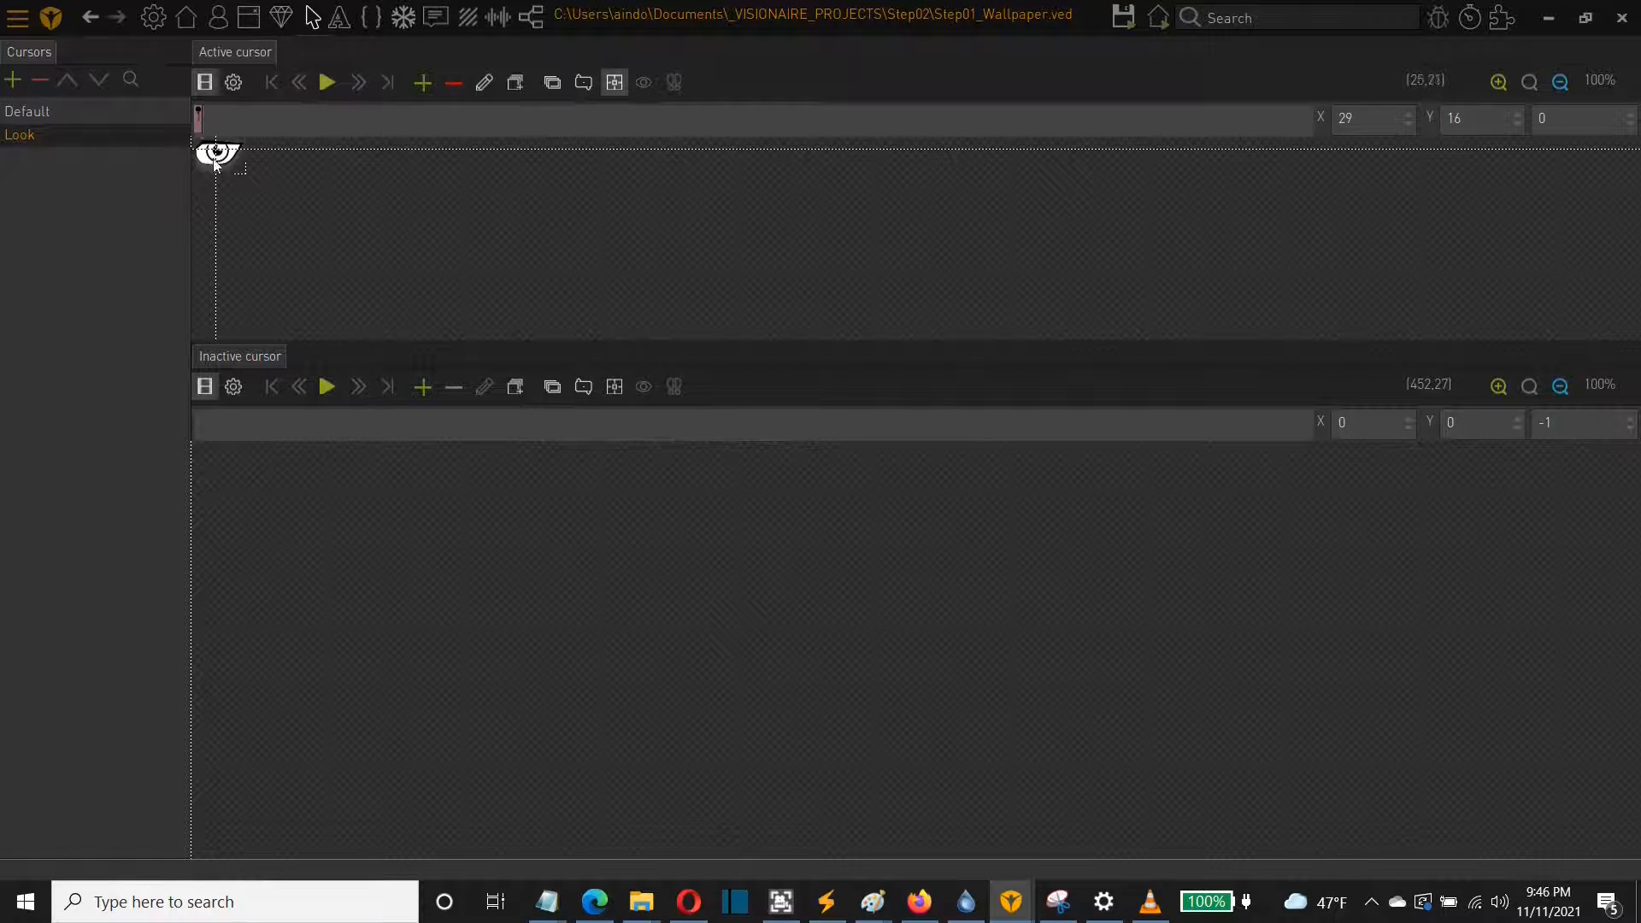
Assign Look.png to the Look cursor's inactive state and place its hotspot on the pupil at about X 31, Y 15
{"action": "left_click", "coordinate": [422, 388]}
{"action": "left_click", "coordinate": [1080, 531]}
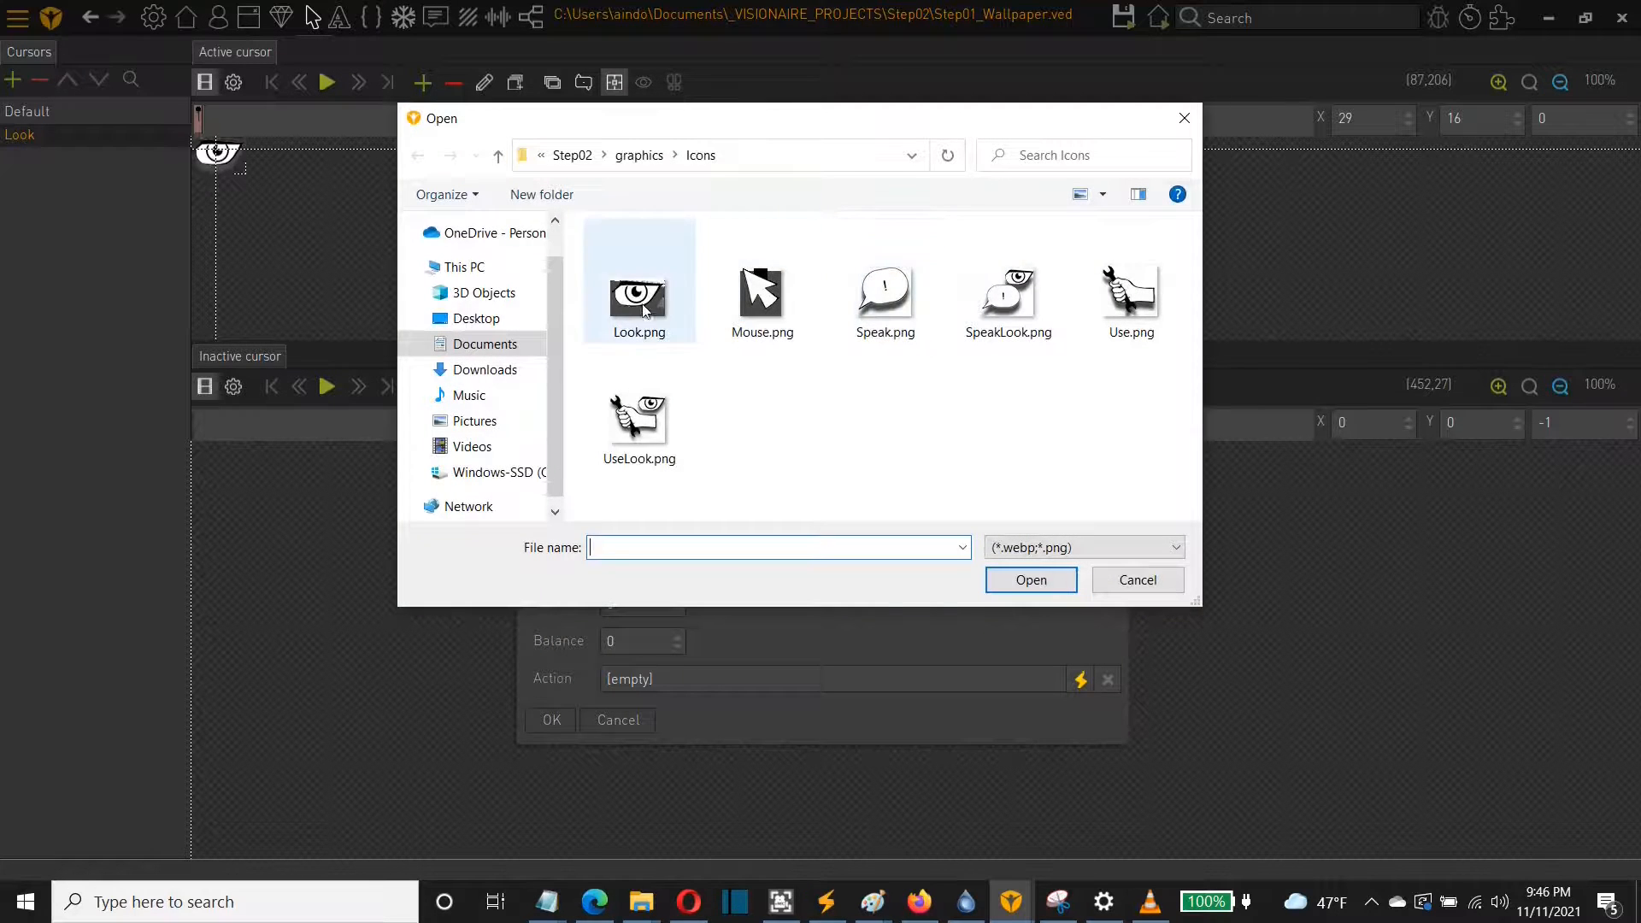
{"action": "double_click", "coordinate": [644, 311]}
{"action": "left_click", "coordinate": [553, 722]}
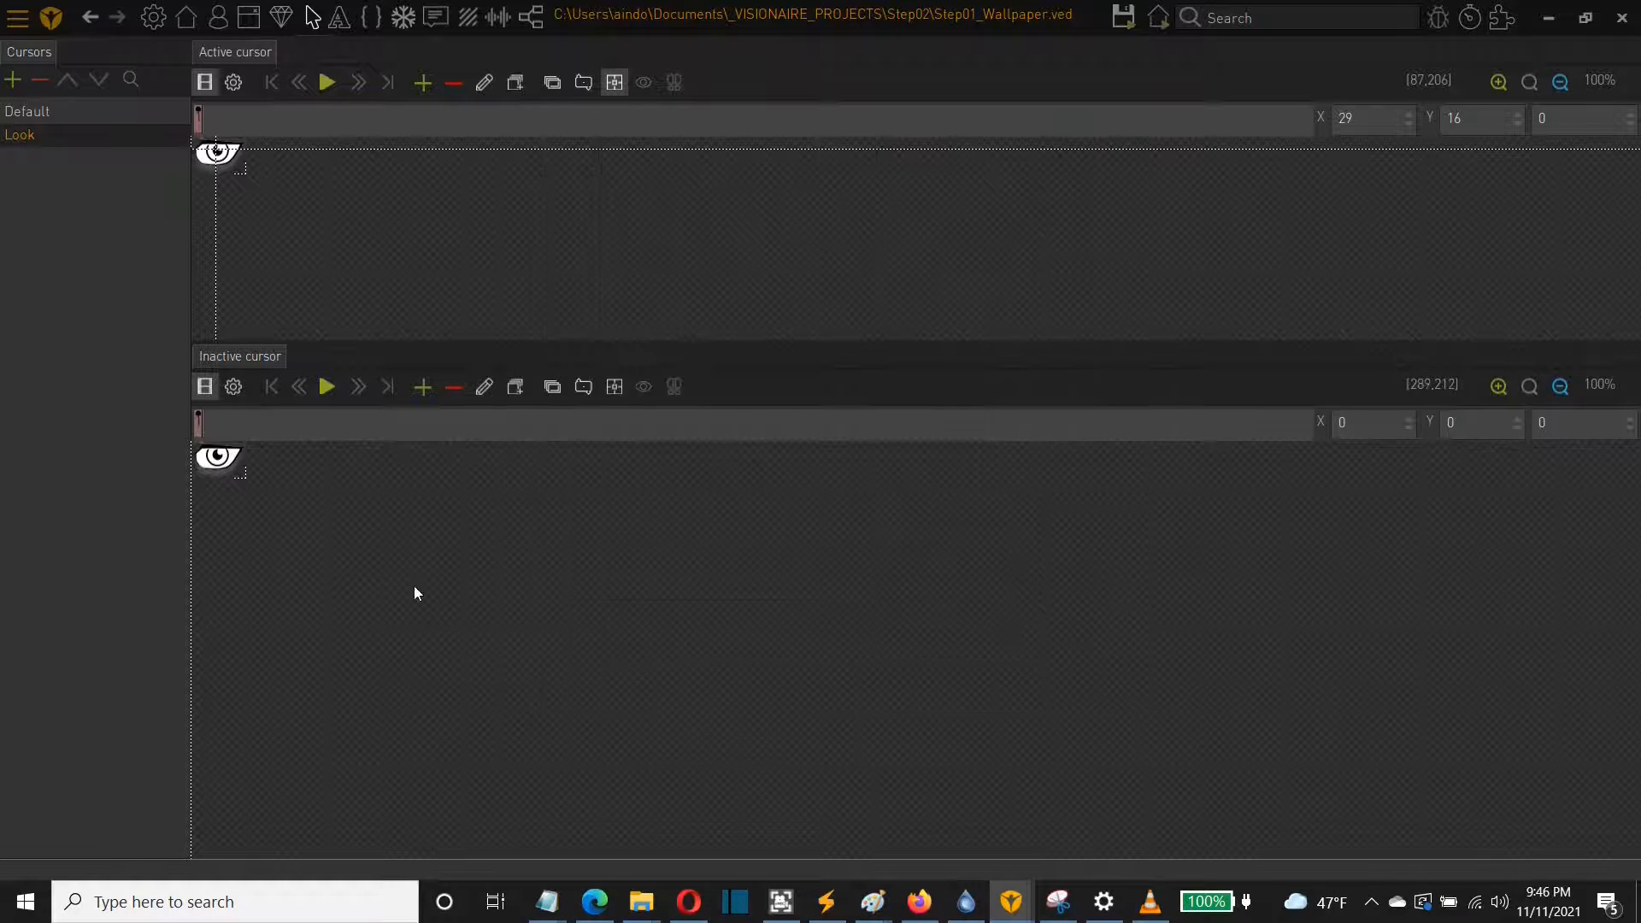
{"action": "left_click", "coordinate": [615, 387]}
{"action": "left_click", "coordinate": [218, 453]}
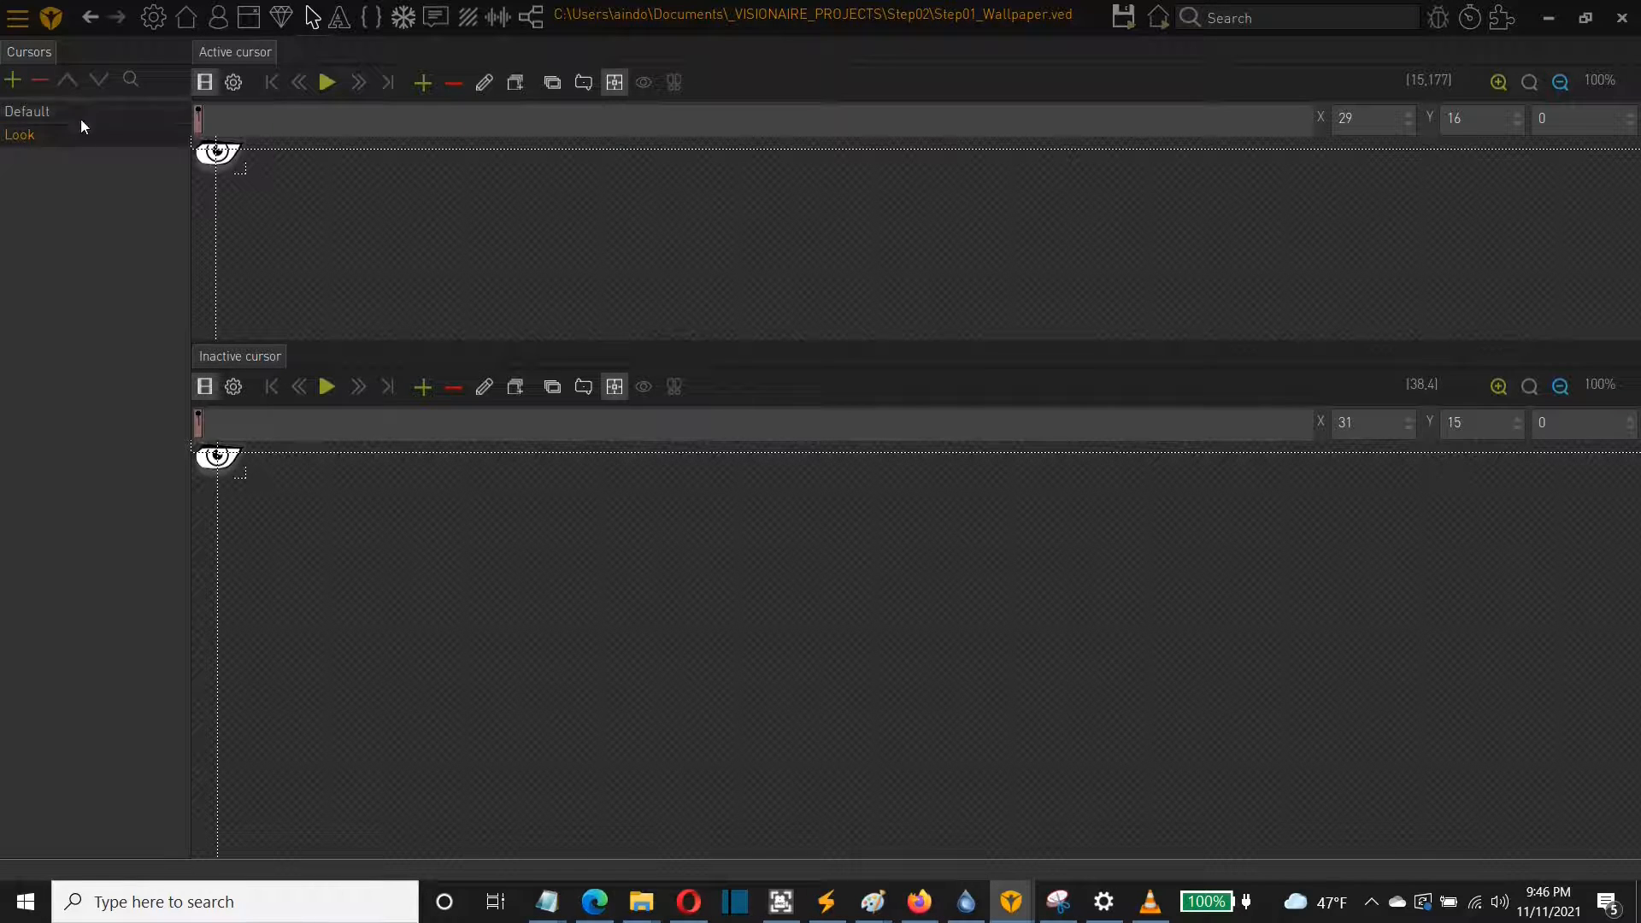
Add a third cursor named Use
{"action": "left_click", "coordinate": [16, 82]}
{"action": "left_click", "coordinate": [107, 235]}
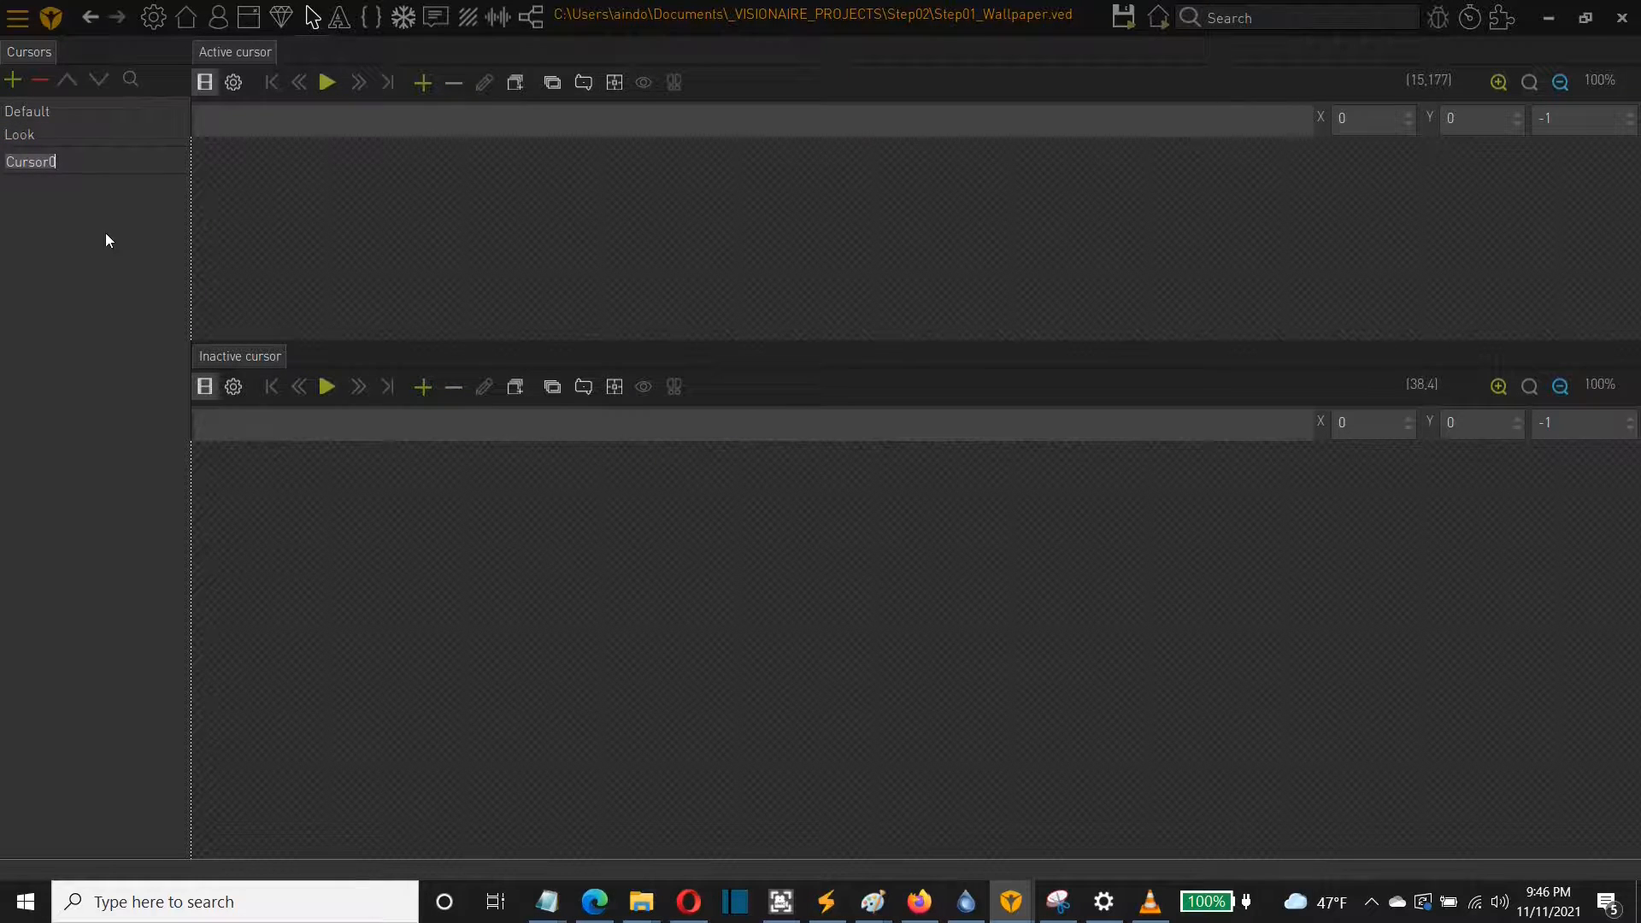
{"action": "type", "text": "Use"}
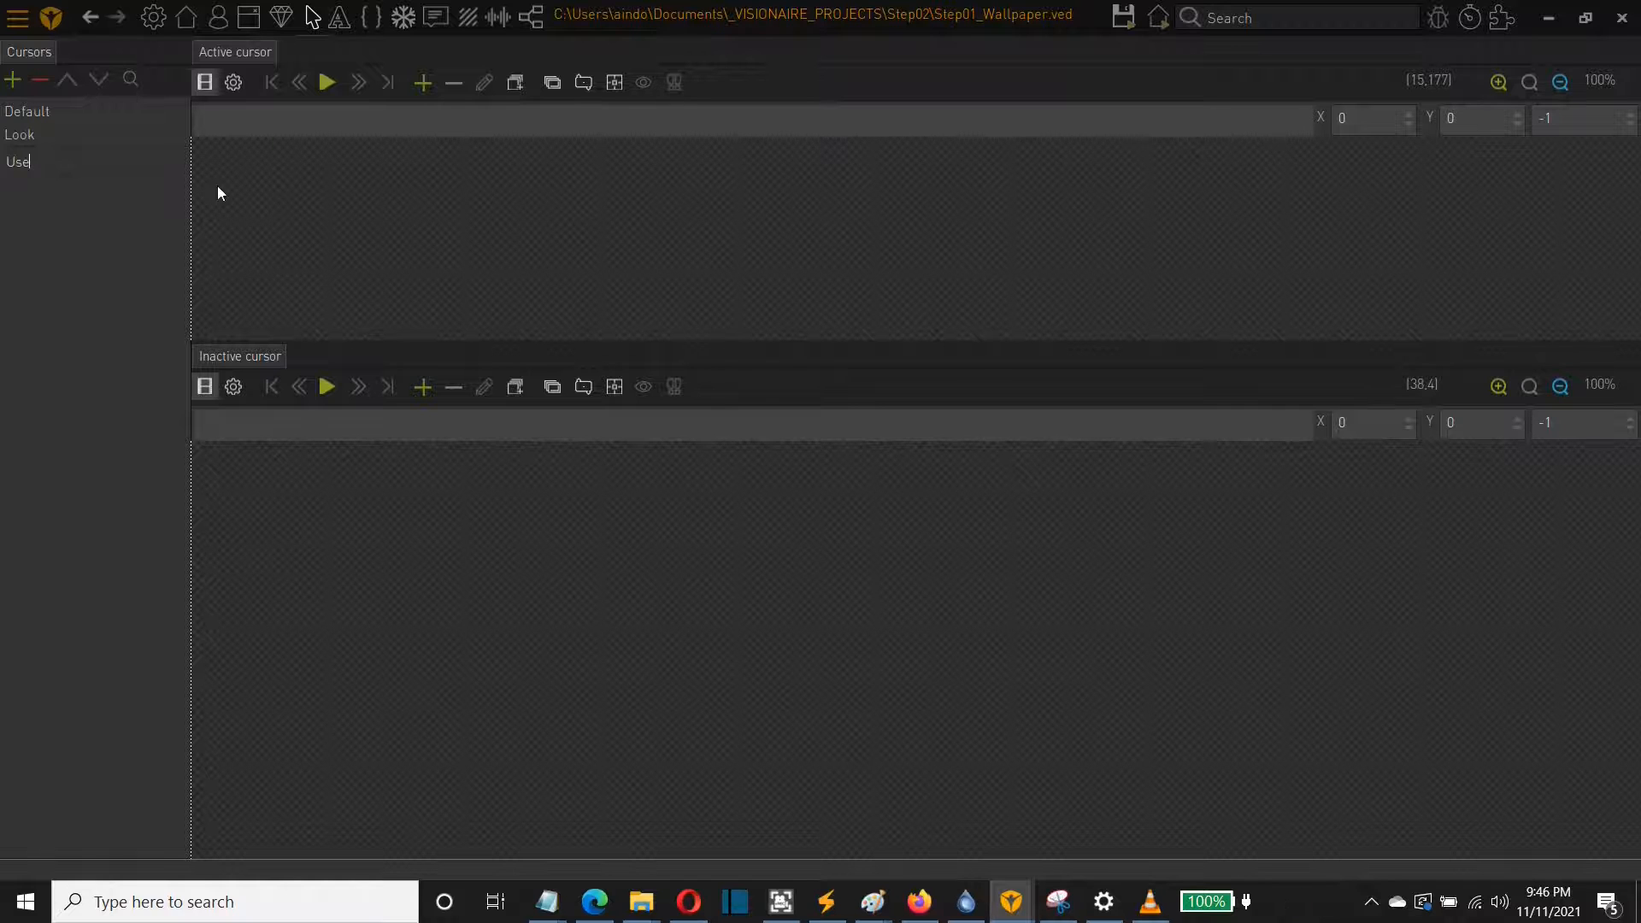
Assign Use.png to the Use cursor's active state and place its hotspot on the hand at about X 23, Y 30
{"action": "left_click", "coordinate": [427, 87]}
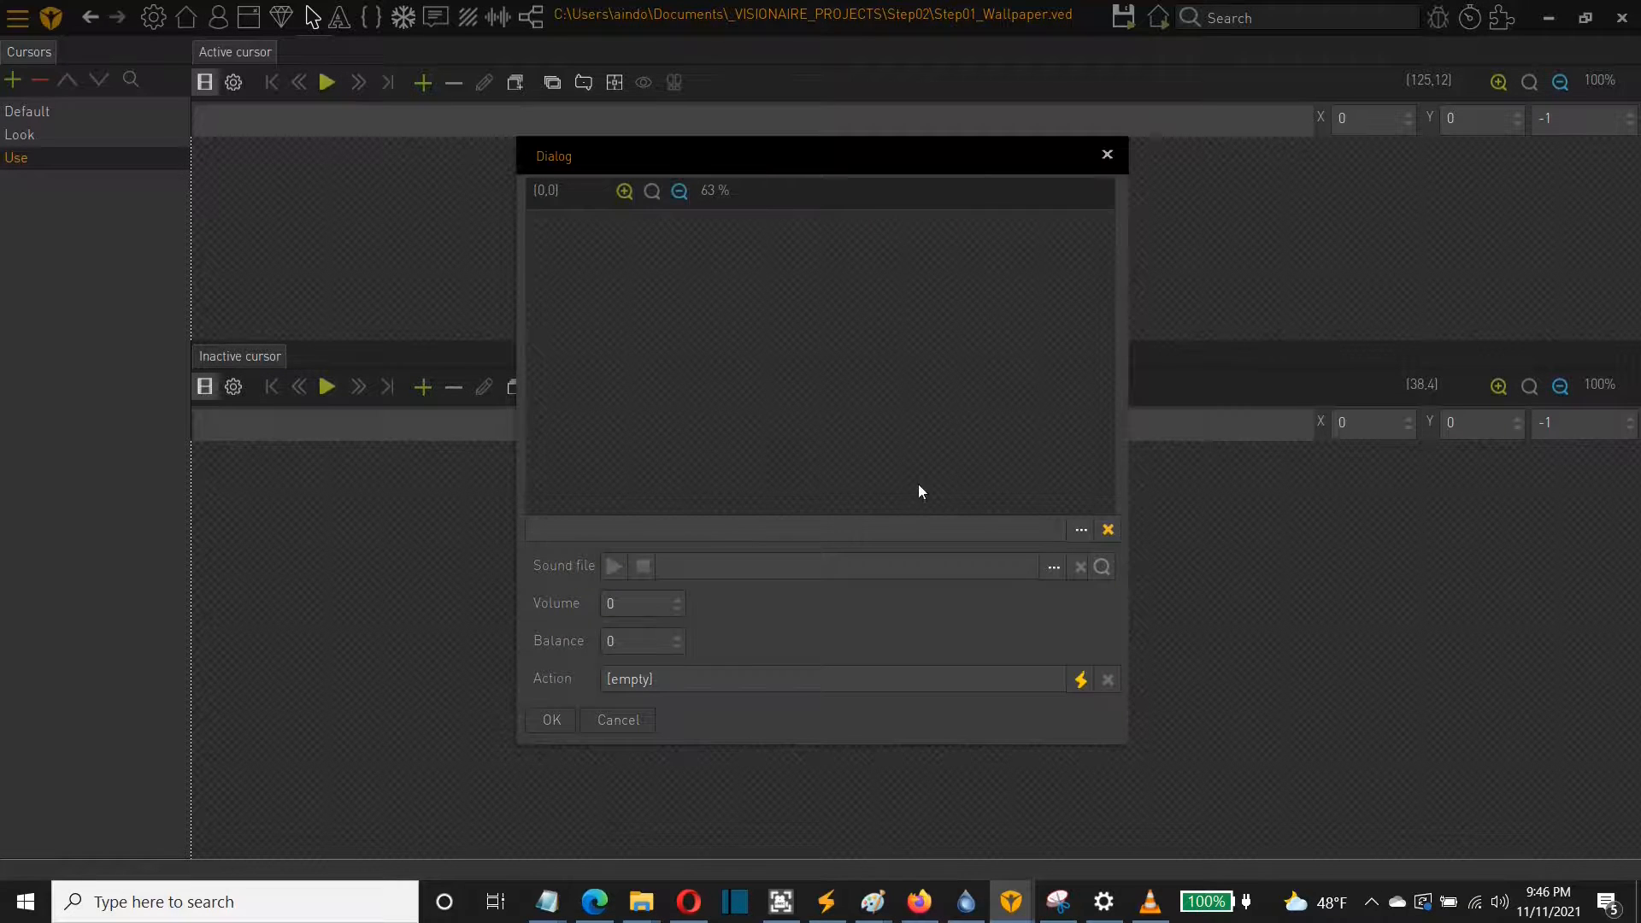
{"action": "left_click", "coordinate": [1077, 526]}
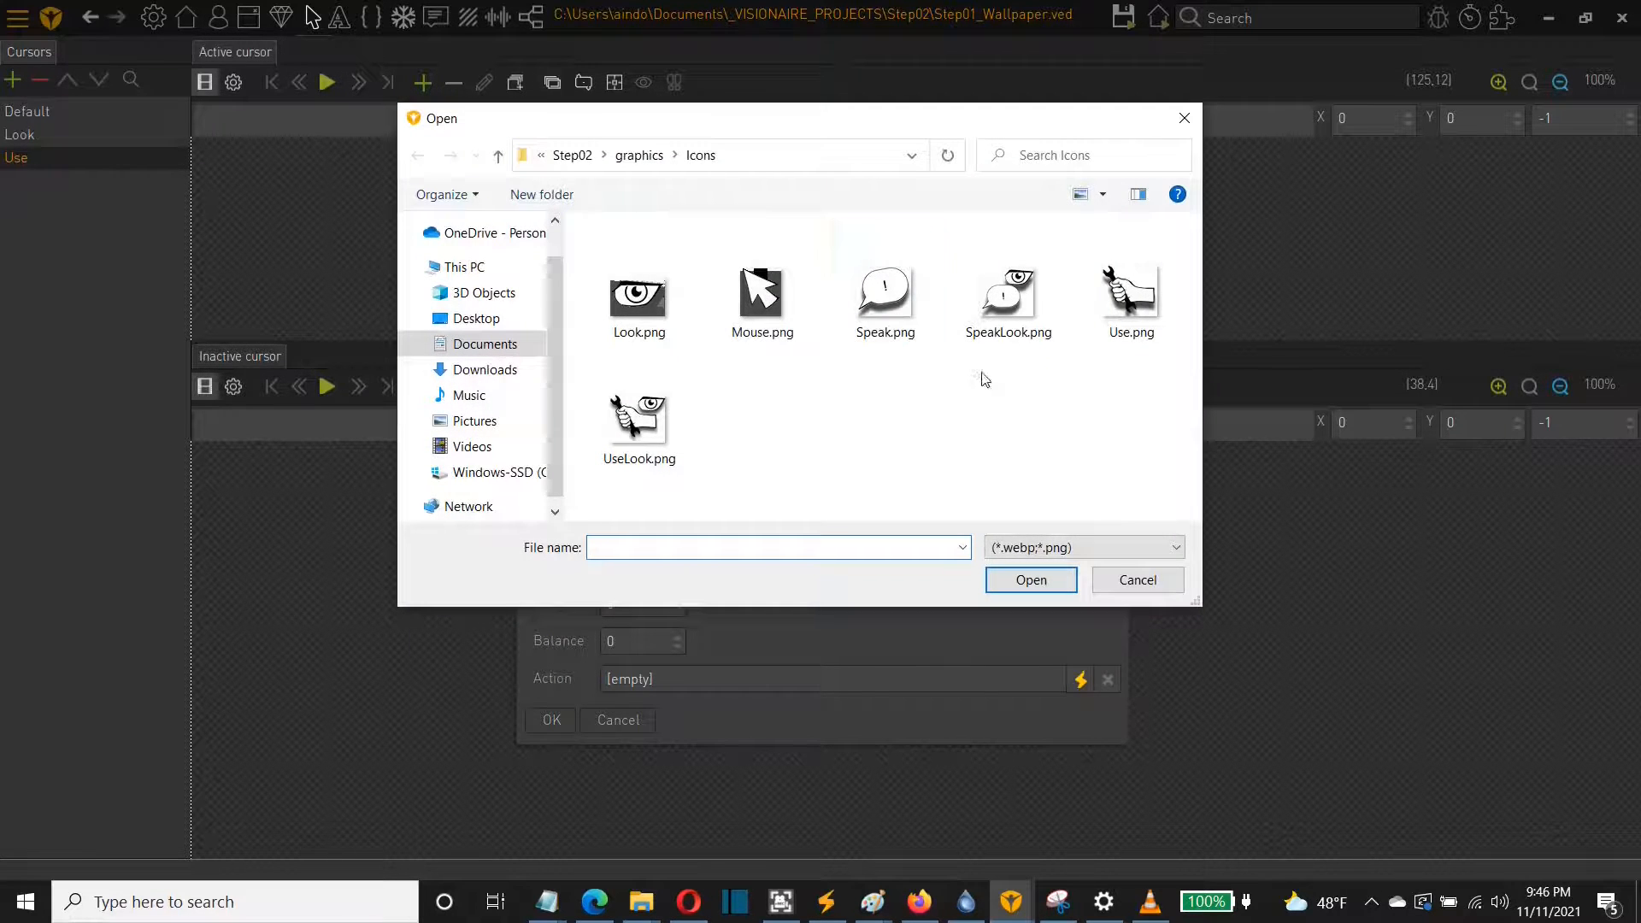
{"action": "left_click", "coordinate": [1128, 318]}
{"action": "left_click", "coordinate": [1034, 579]}
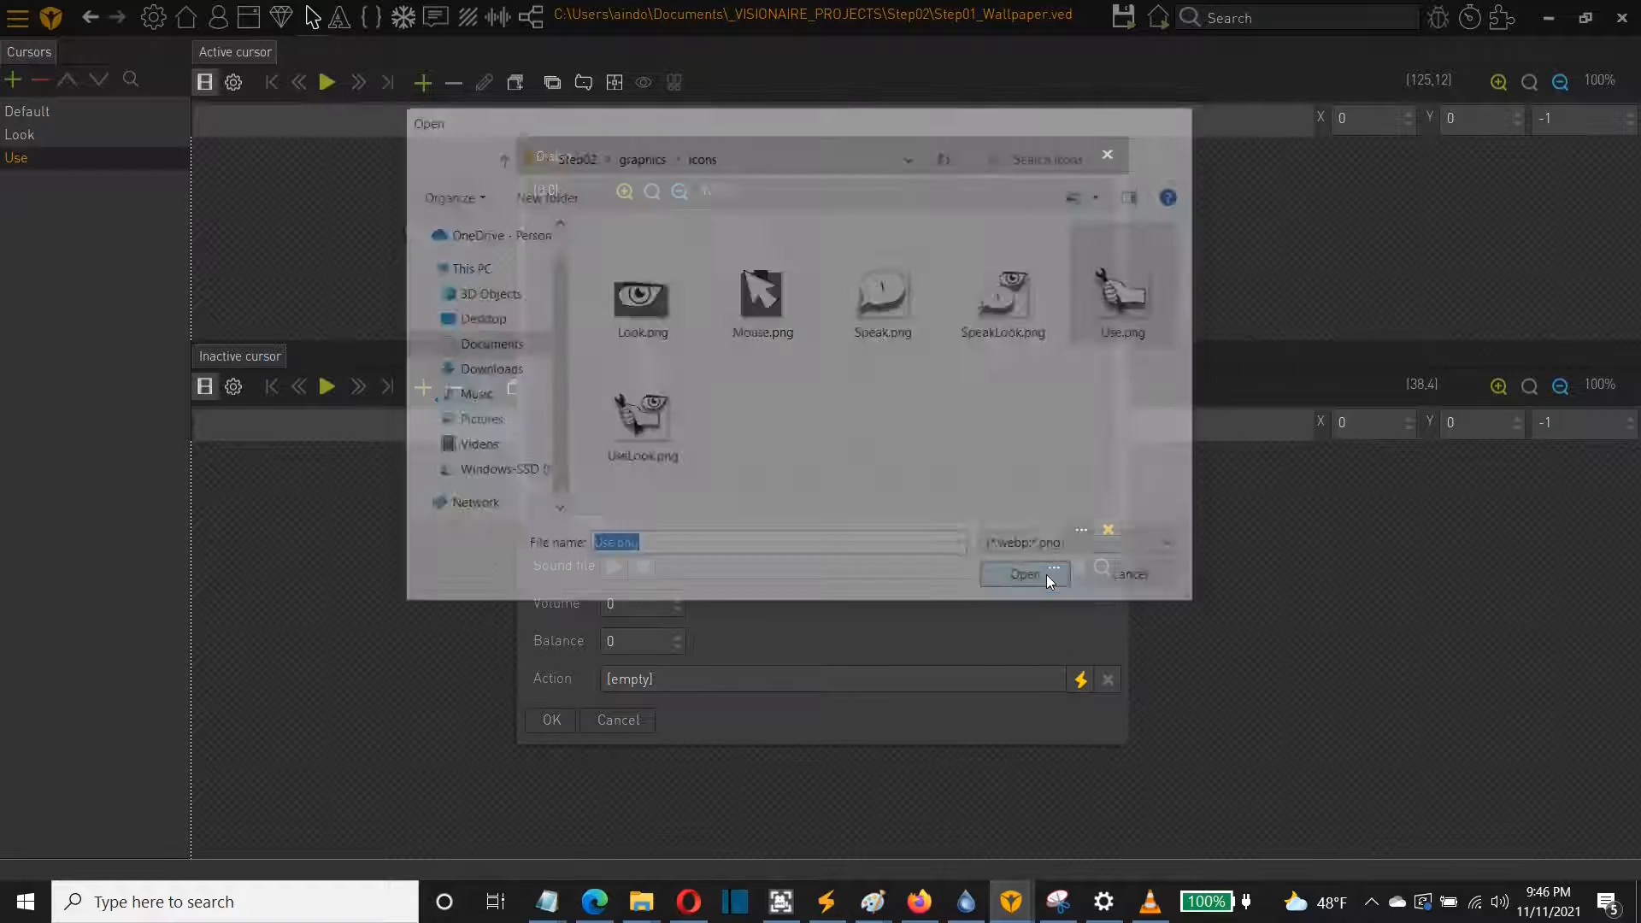
{"action": "left_click", "coordinate": [552, 721]}
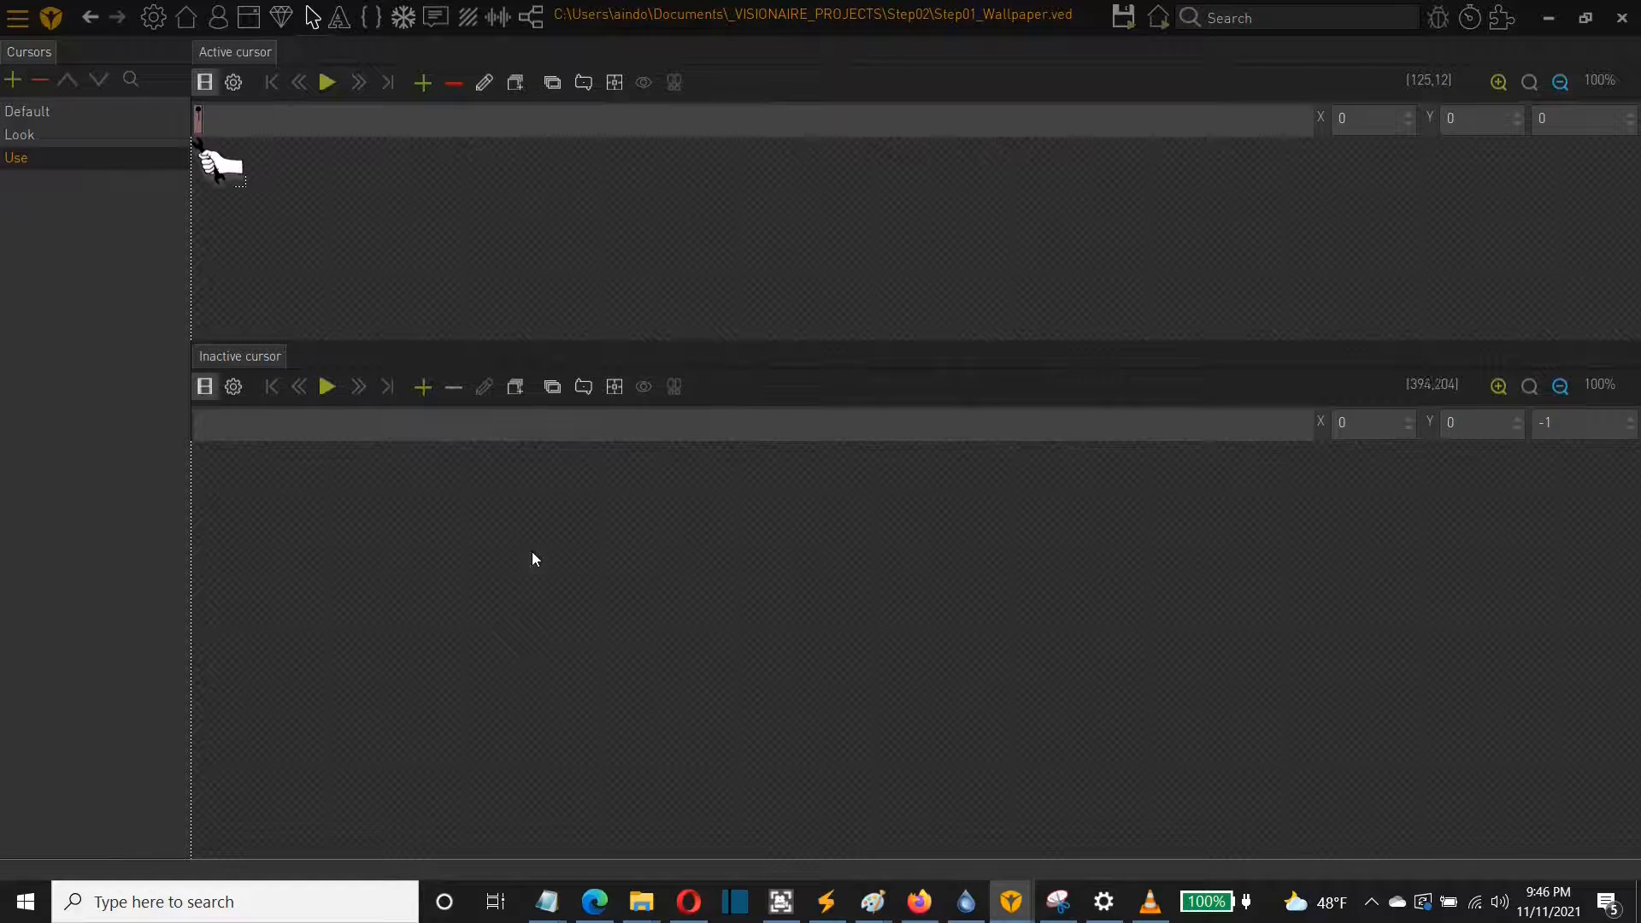
{"action": "left_click", "coordinate": [613, 83]}
{"action": "left_click", "coordinate": [210, 160]}
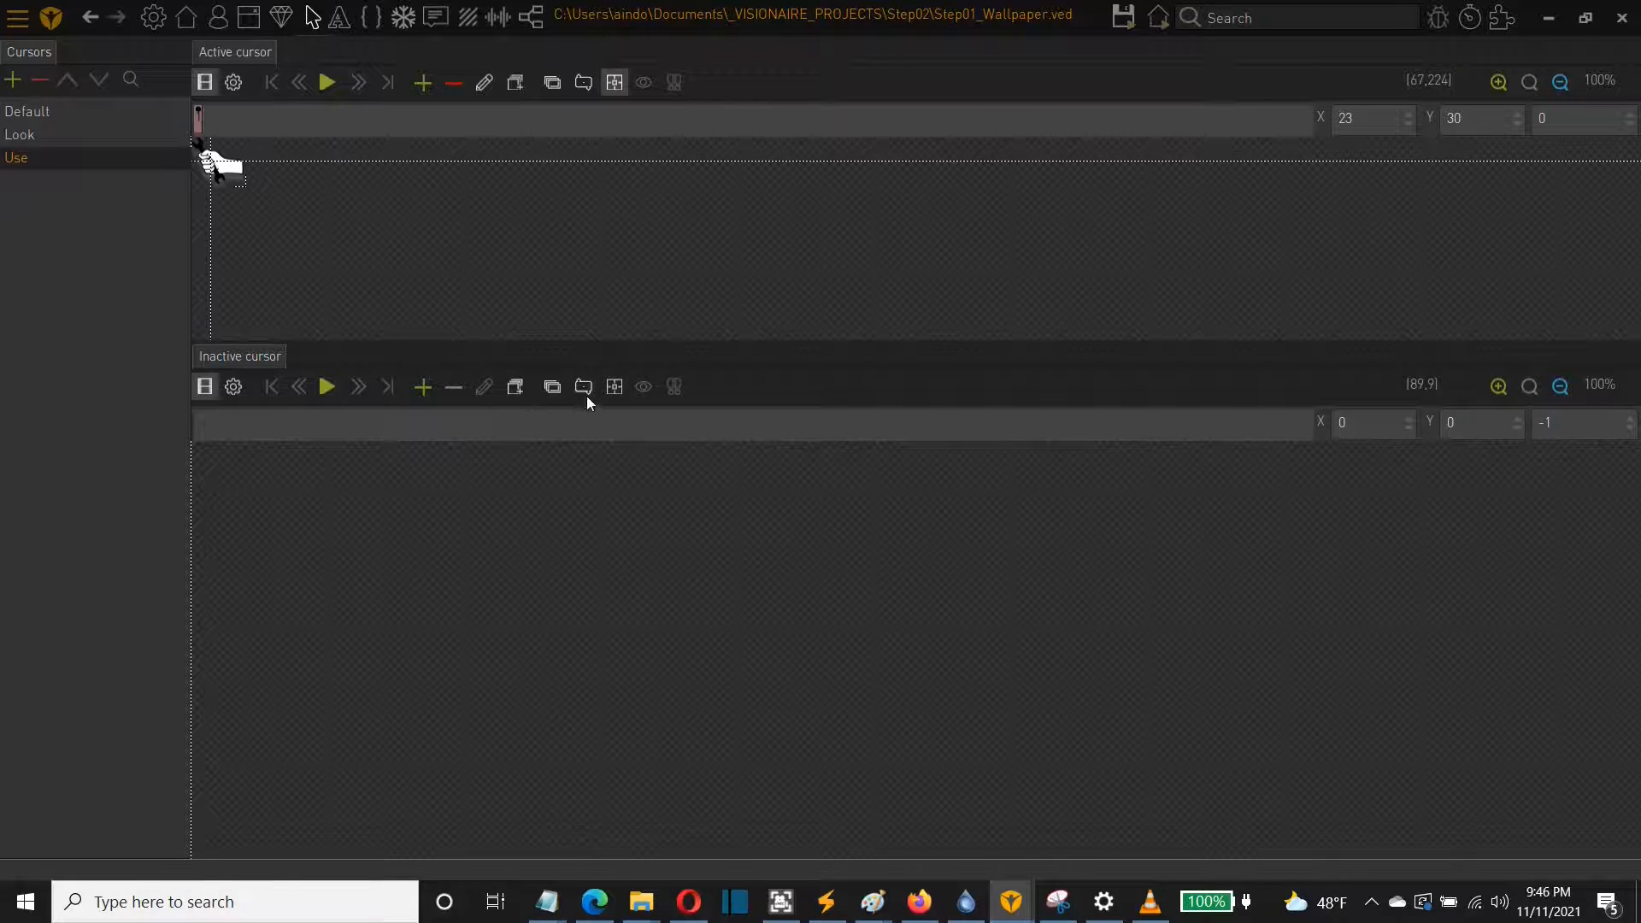
Assign Use.png to the Use cursor's inactive state and place its hotspot on the hand at about X 23, Y 29
{"action": "left_click", "coordinate": [425, 390]}
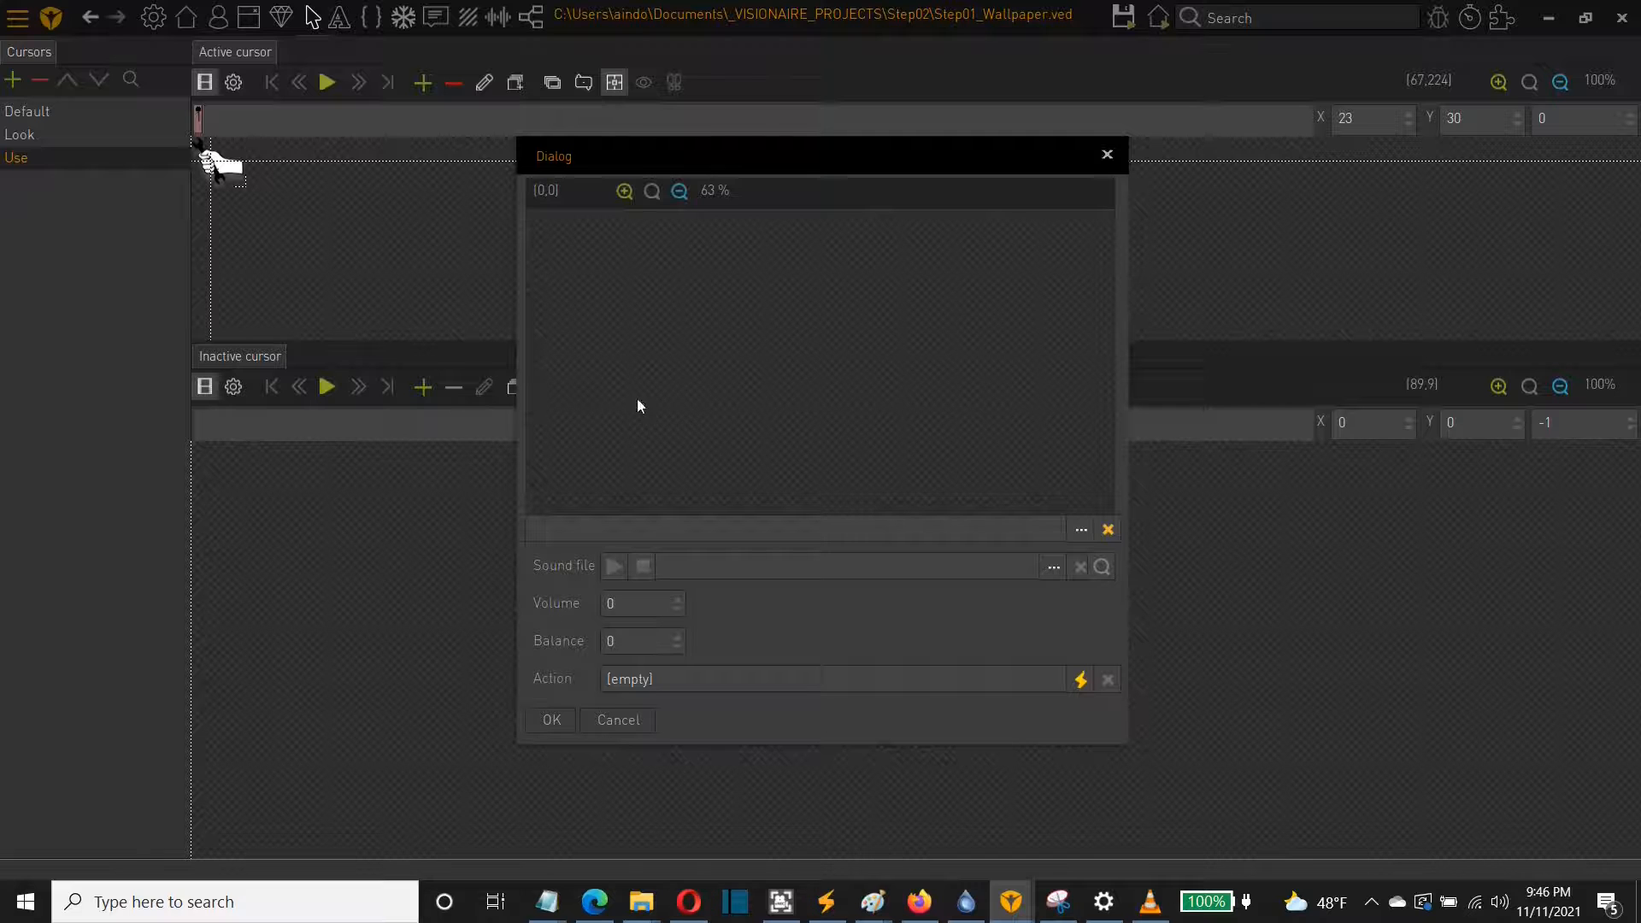
{"action": "left_click", "coordinate": [1079, 531]}
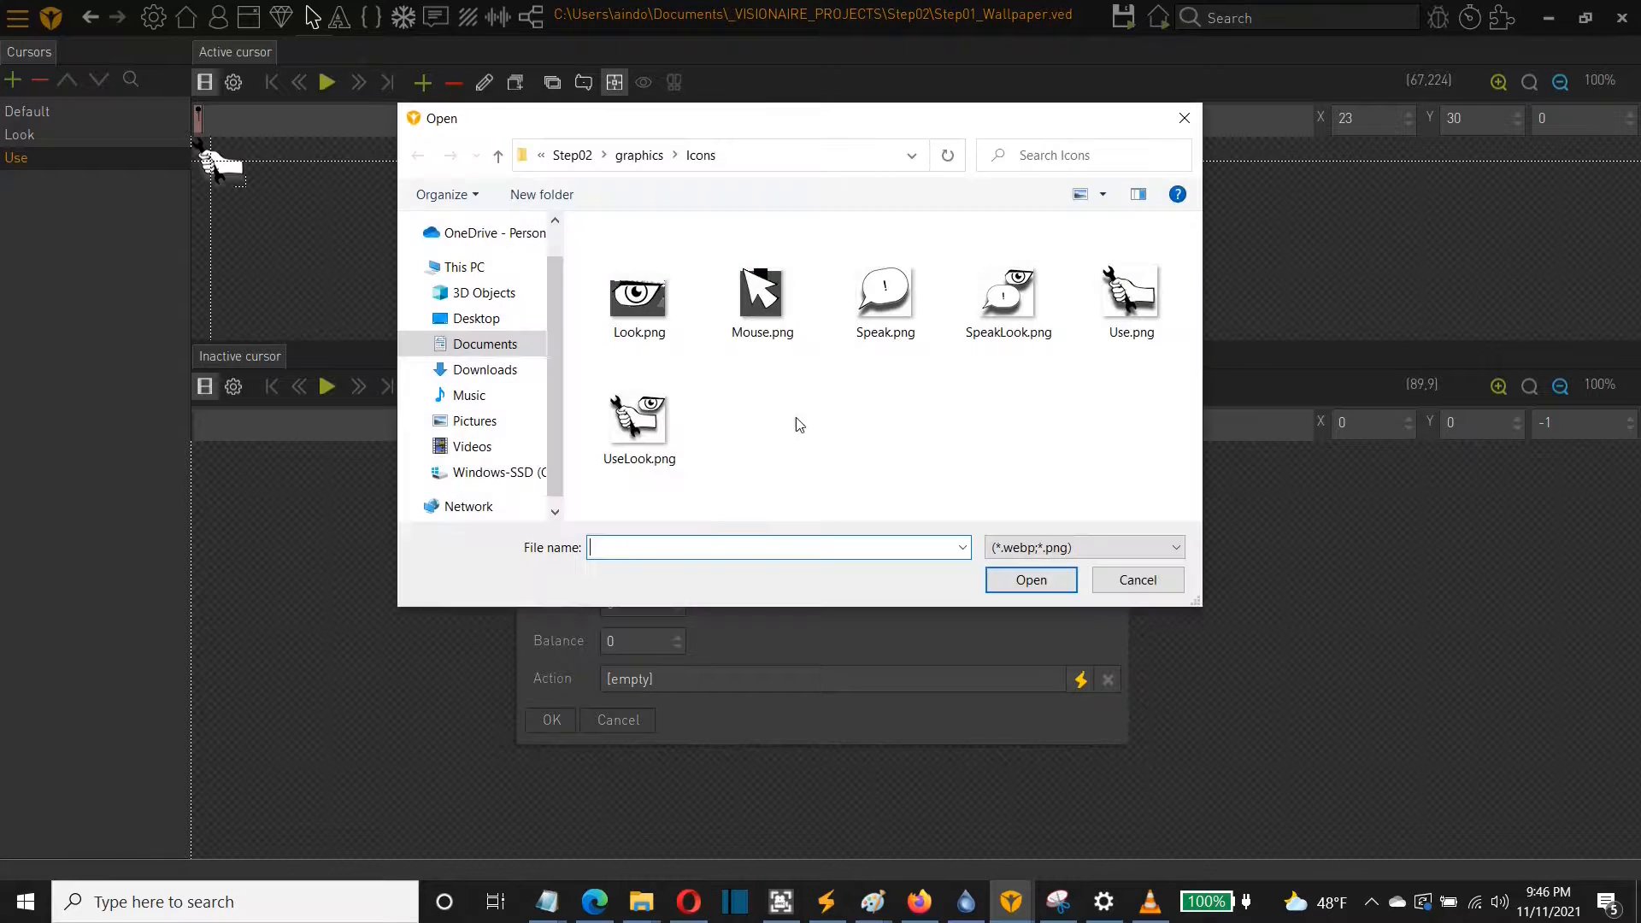
{"action": "left_click", "coordinate": [1120, 297]}
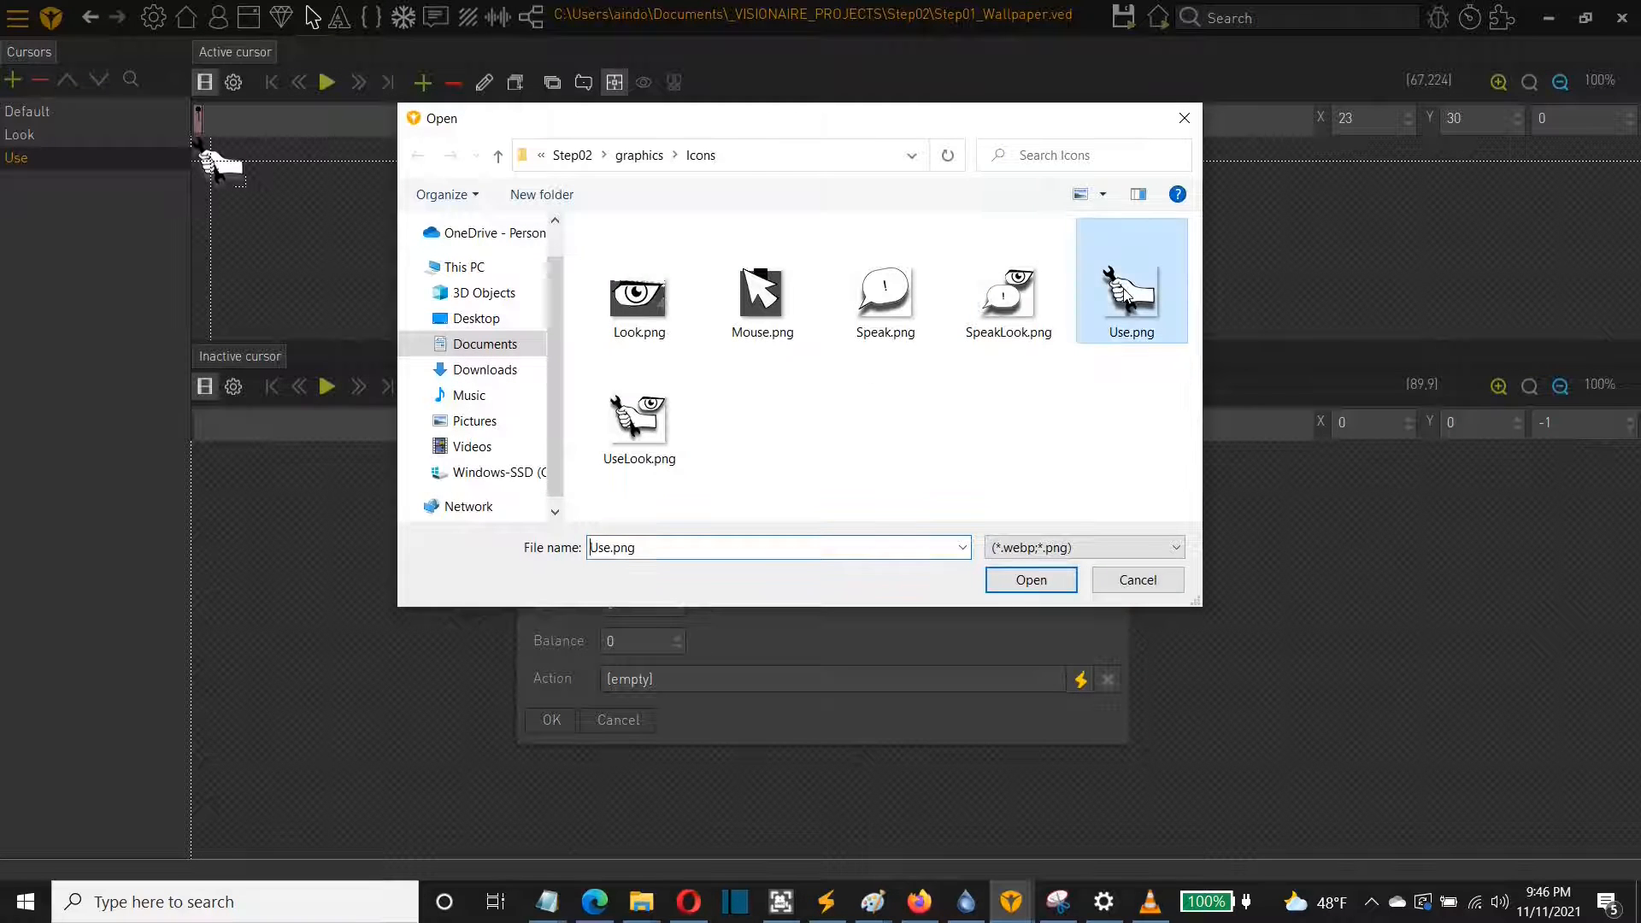
{"action": "left_click", "coordinate": [1028, 580]}
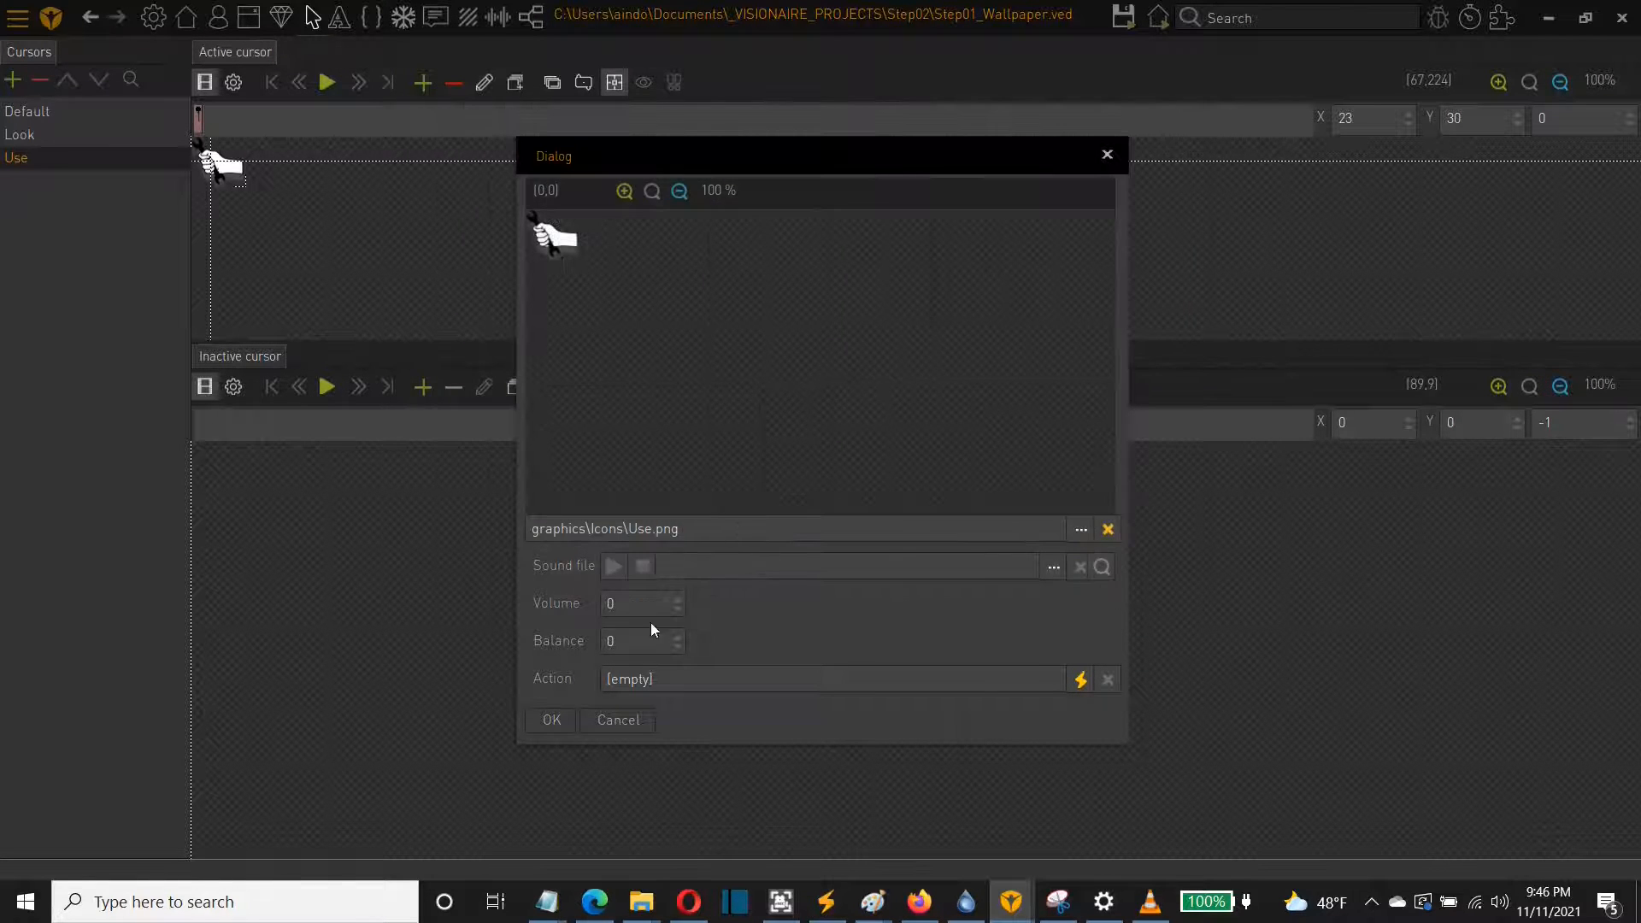
{"action": "left_click", "coordinate": [560, 720]}
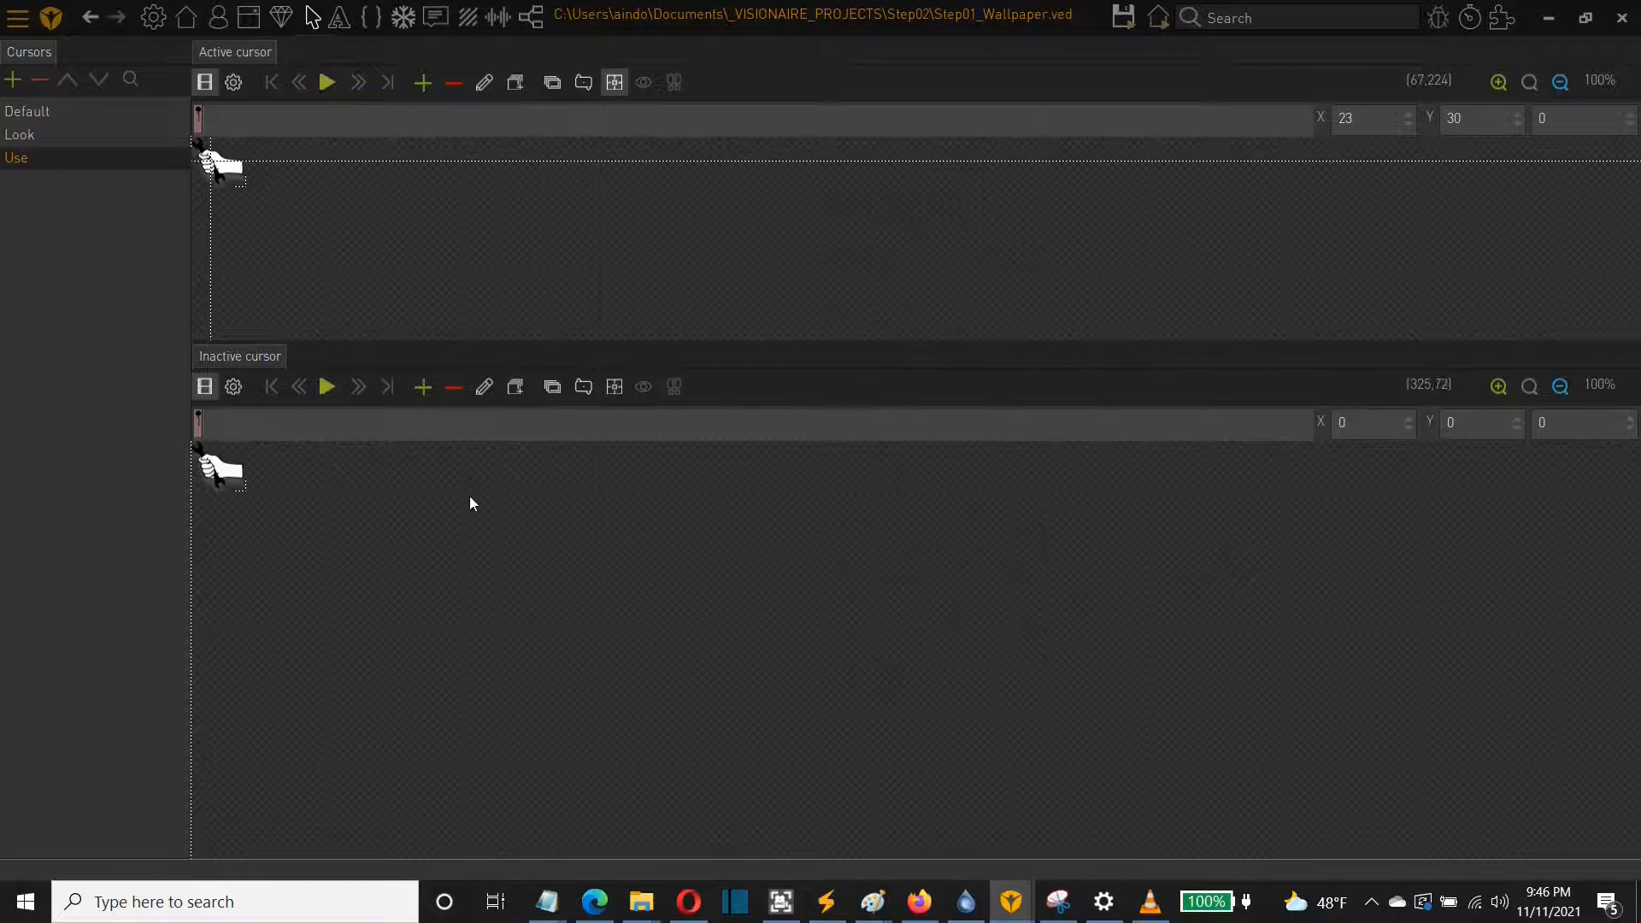
{"action": "left_click", "coordinate": [616, 387]}
{"action": "left_click", "coordinate": [210, 465]}
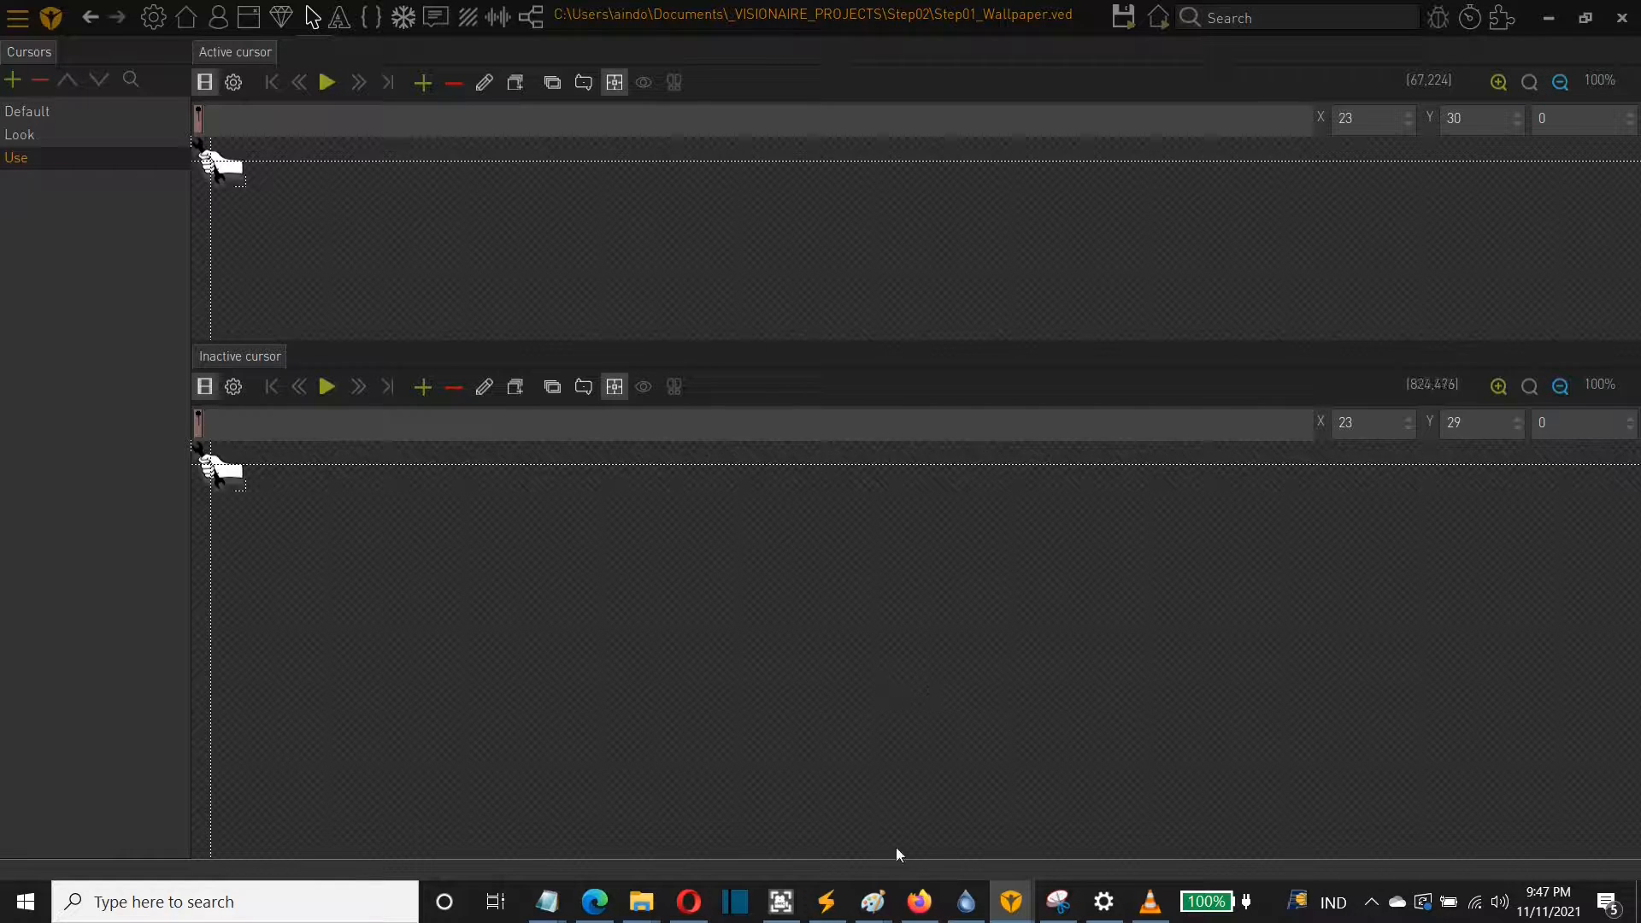
Add a new interface named CycleIconImages
{"action": "mouse_move", "coordinate": [805, 916]}
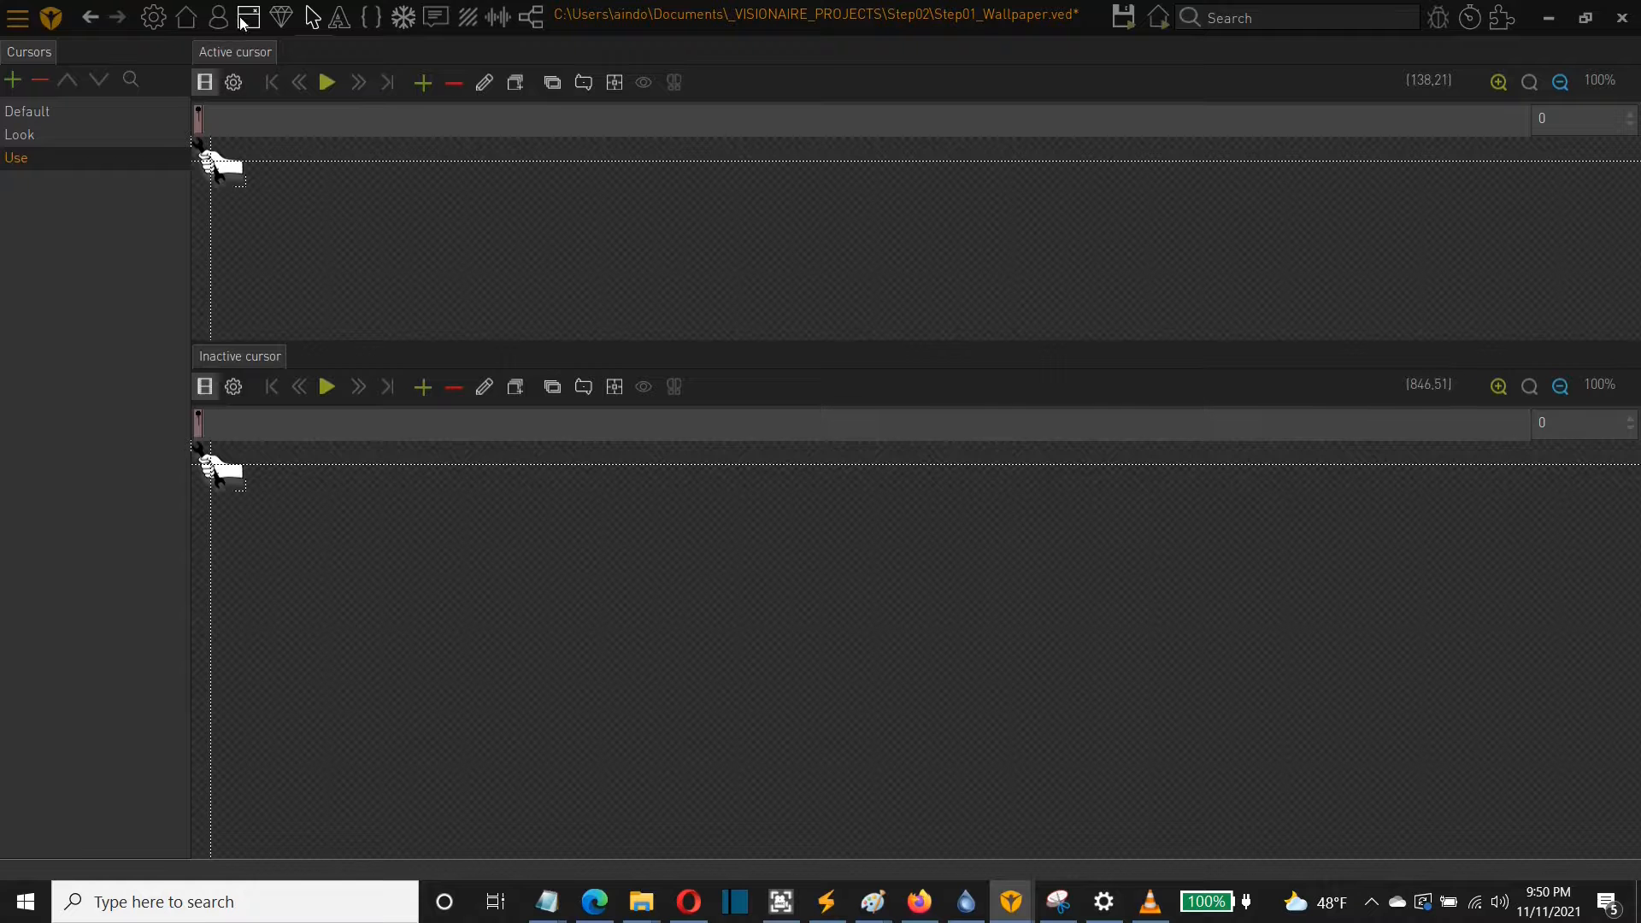
{"action": "left_click", "coordinate": [247, 17]}
{"action": "left_click", "coordinate": [12, 79]}
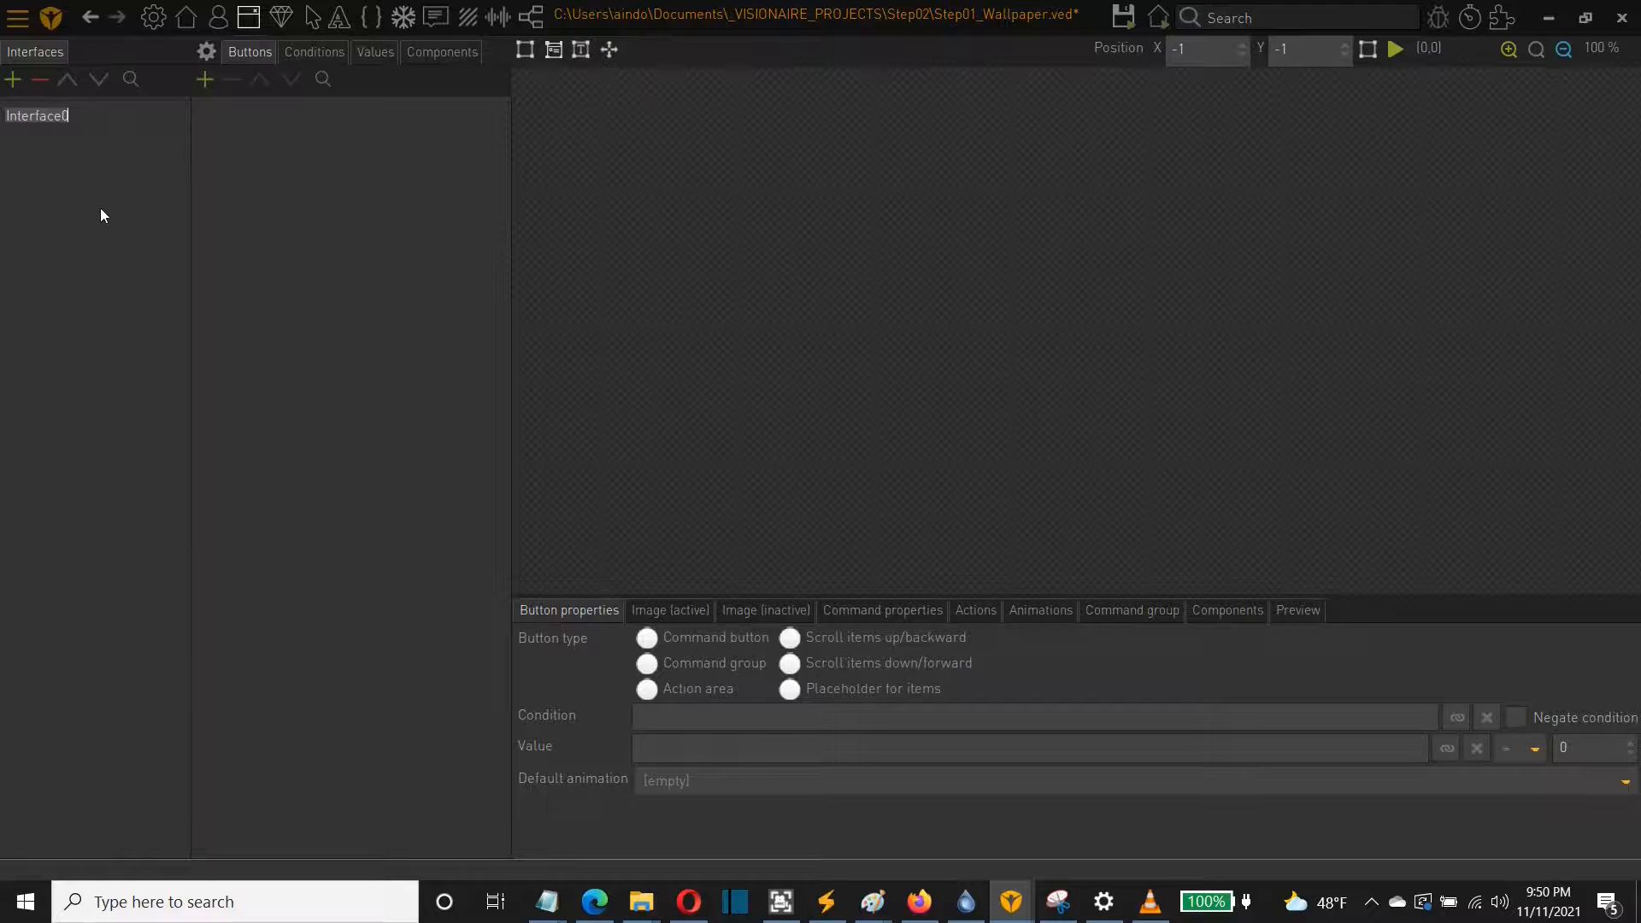
{"action": "type", "text": "CycleIcon"}
{"action": "key", "text": "Return"}
{"action": "type", "text": "Images"}
{"action": "key", "text": "Return"}
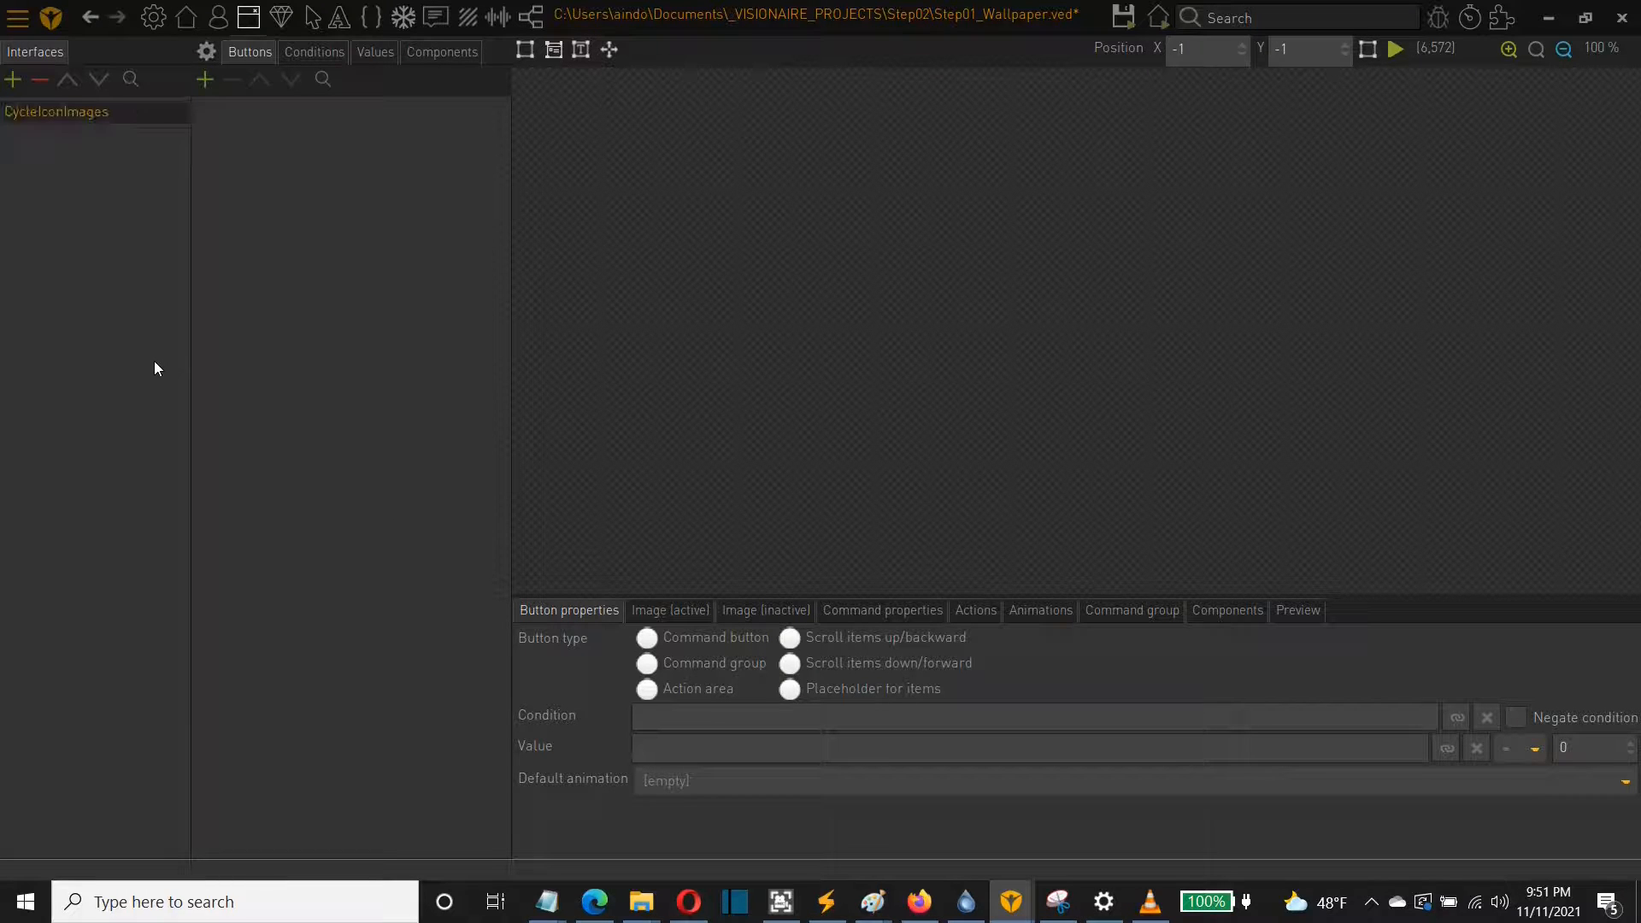
Add a button named Default to the CycleIconImages interface and make it a command button
{"action": "left_click", "coordinate": [204, 80]}
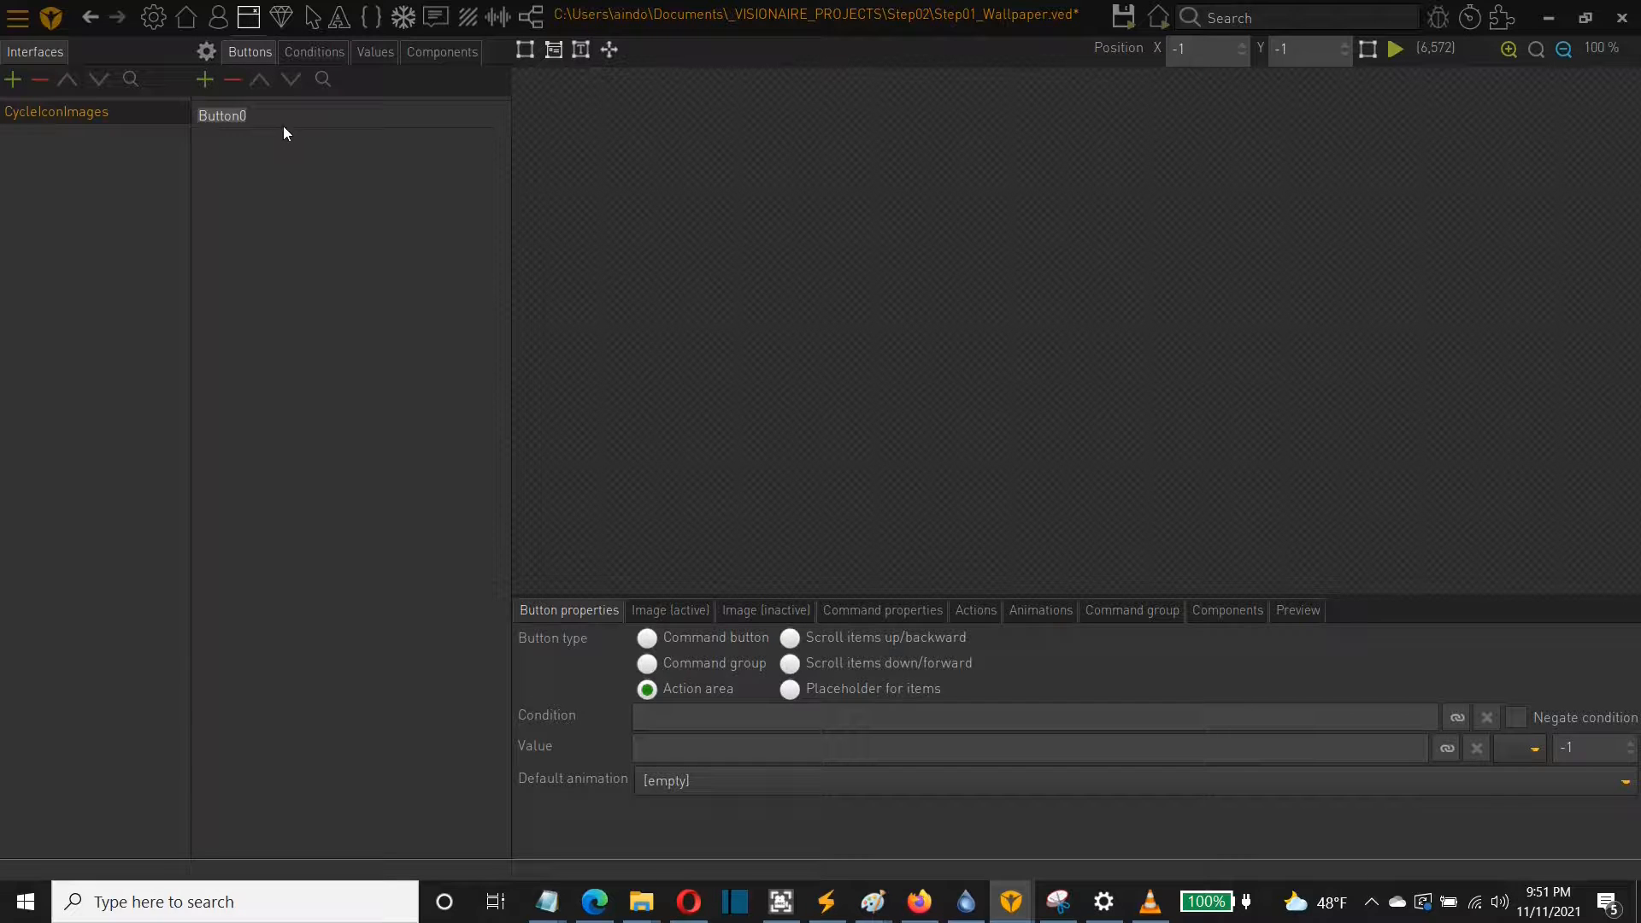
{"action": "type", "text": "Defu"}
{"action": "key", "text": "BackSpace"}
{"action": "type", "text": "ault"}
{"action": "key", "text": "Return"}
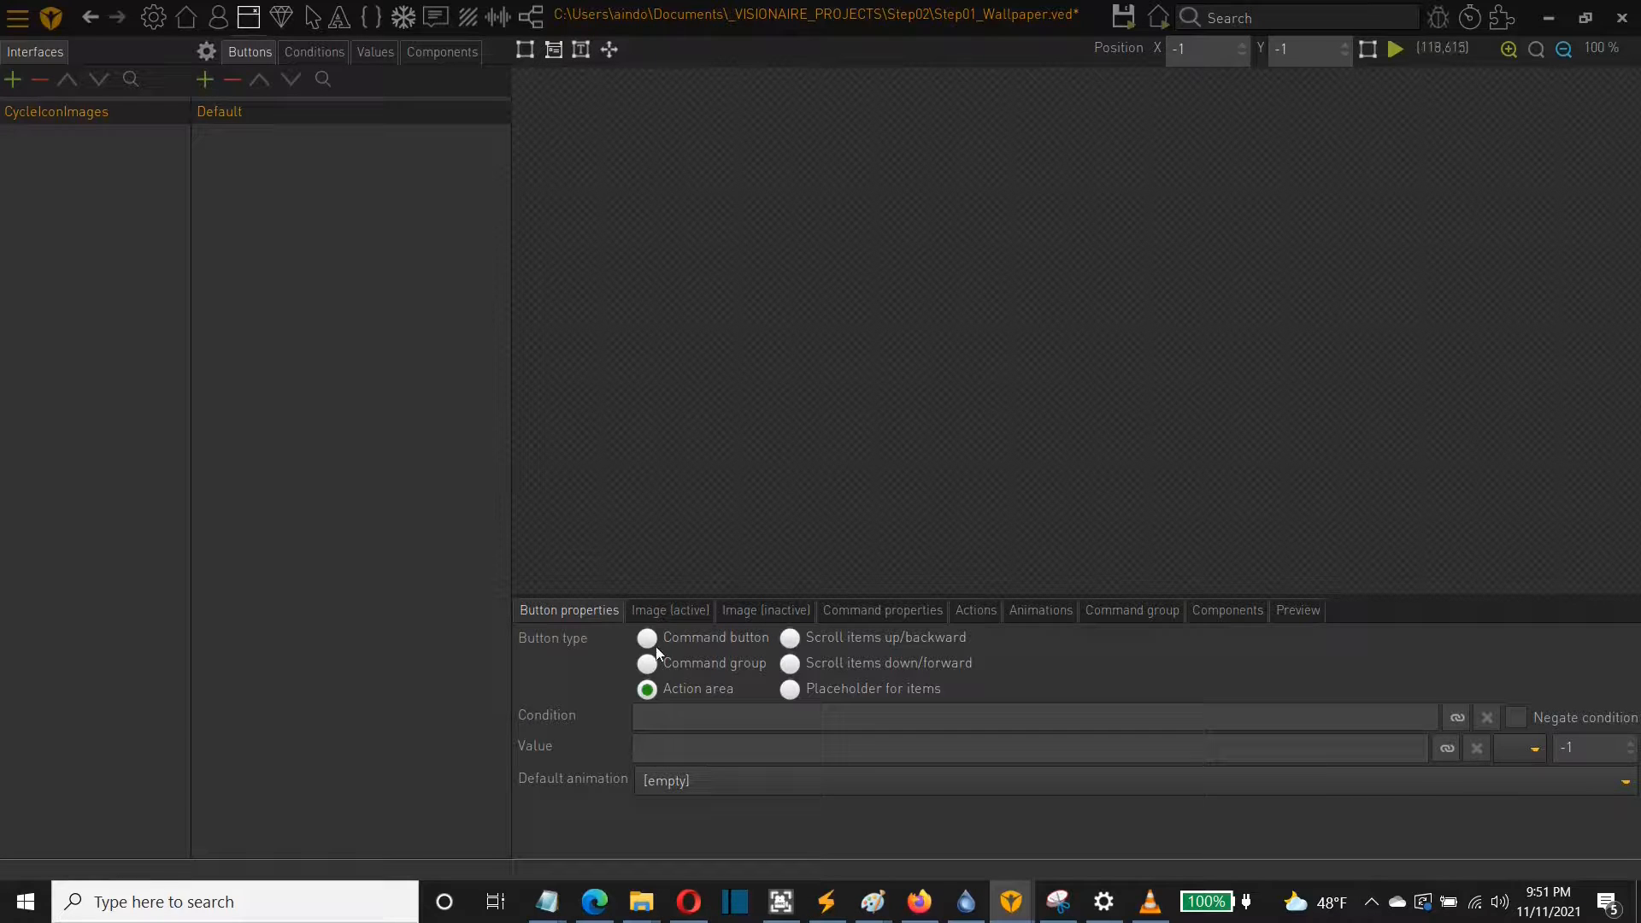
{"action": "left_click", "coordinate": [677, 639]}
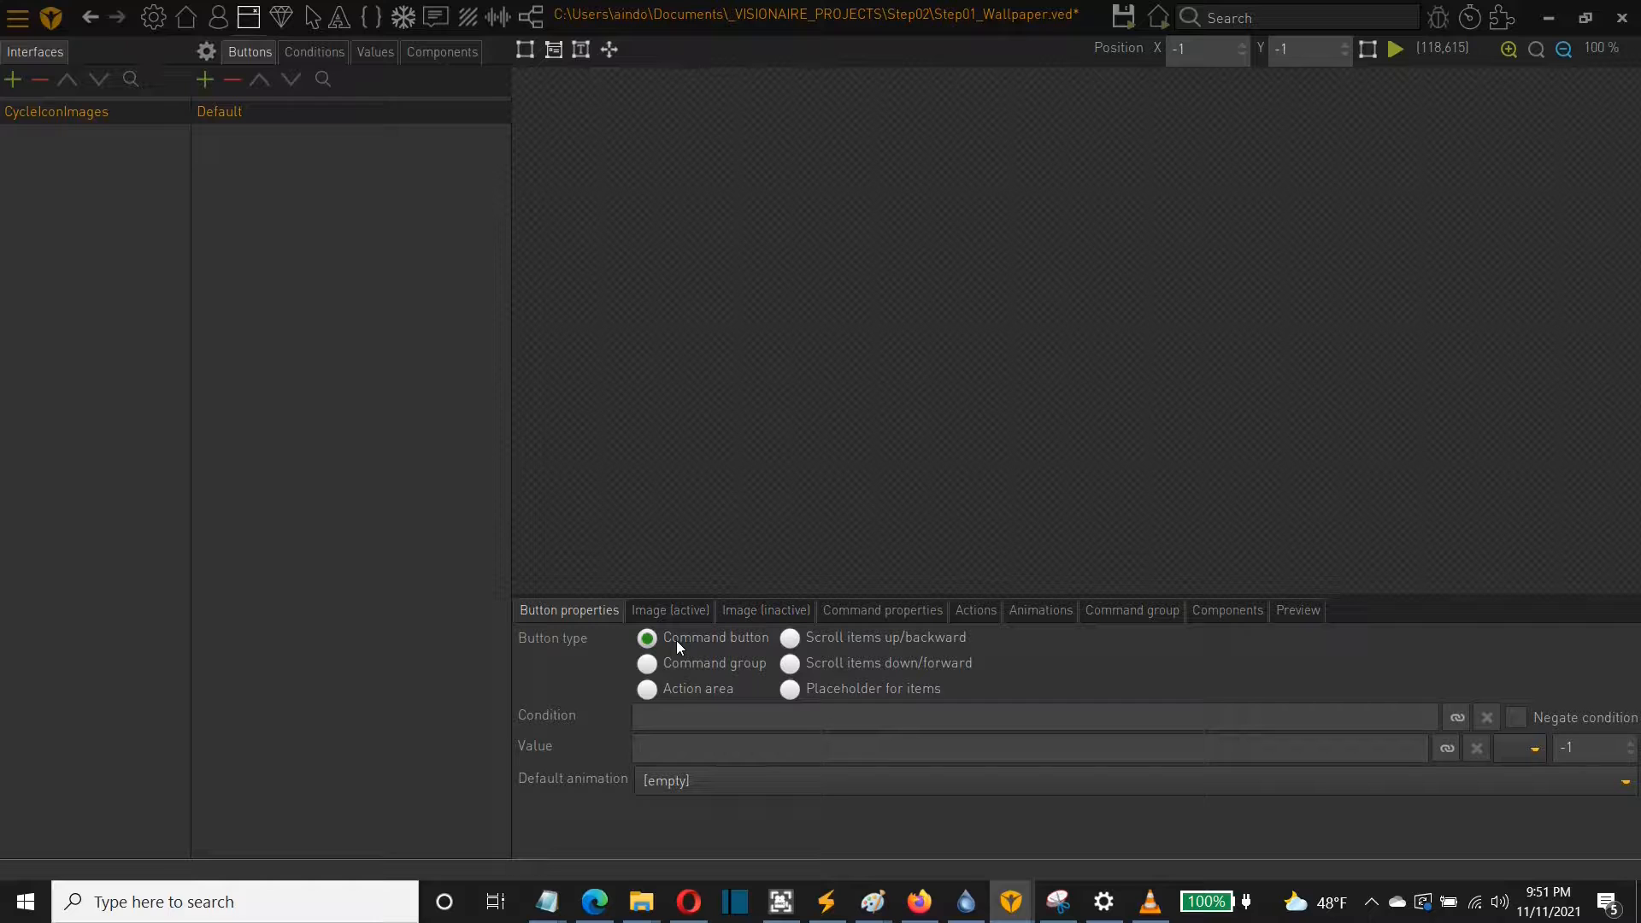
Set the Default button's command name to Default and assign it the Default cursor
{"action": "left_click", "coordinate": [874, 615]}
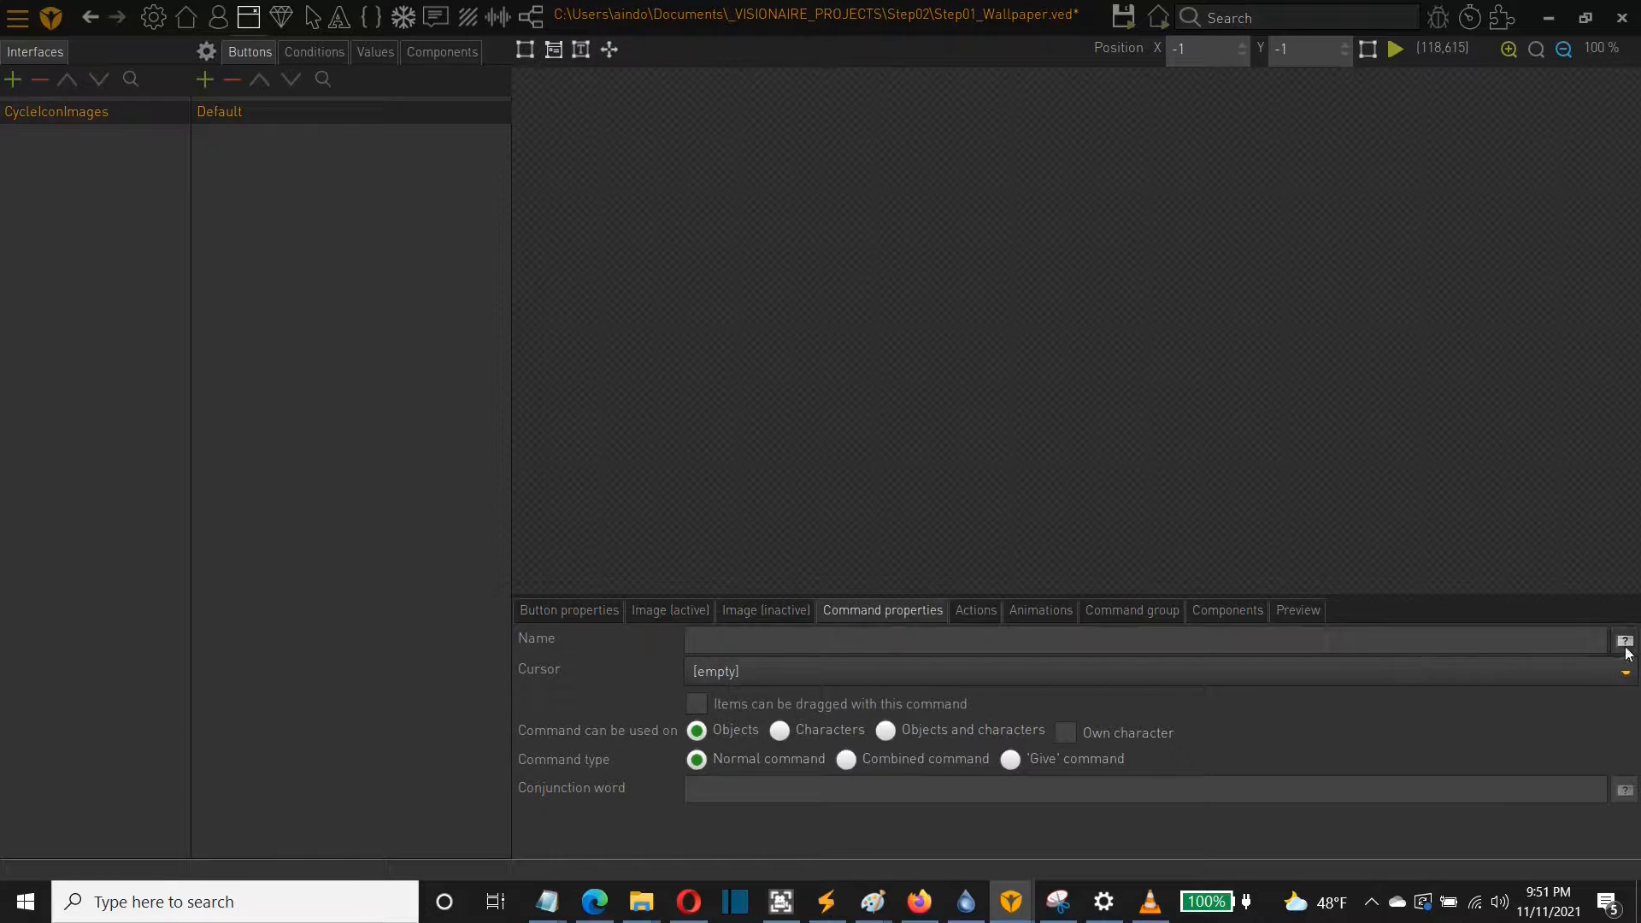
{"action": "type", "text": "Default"}
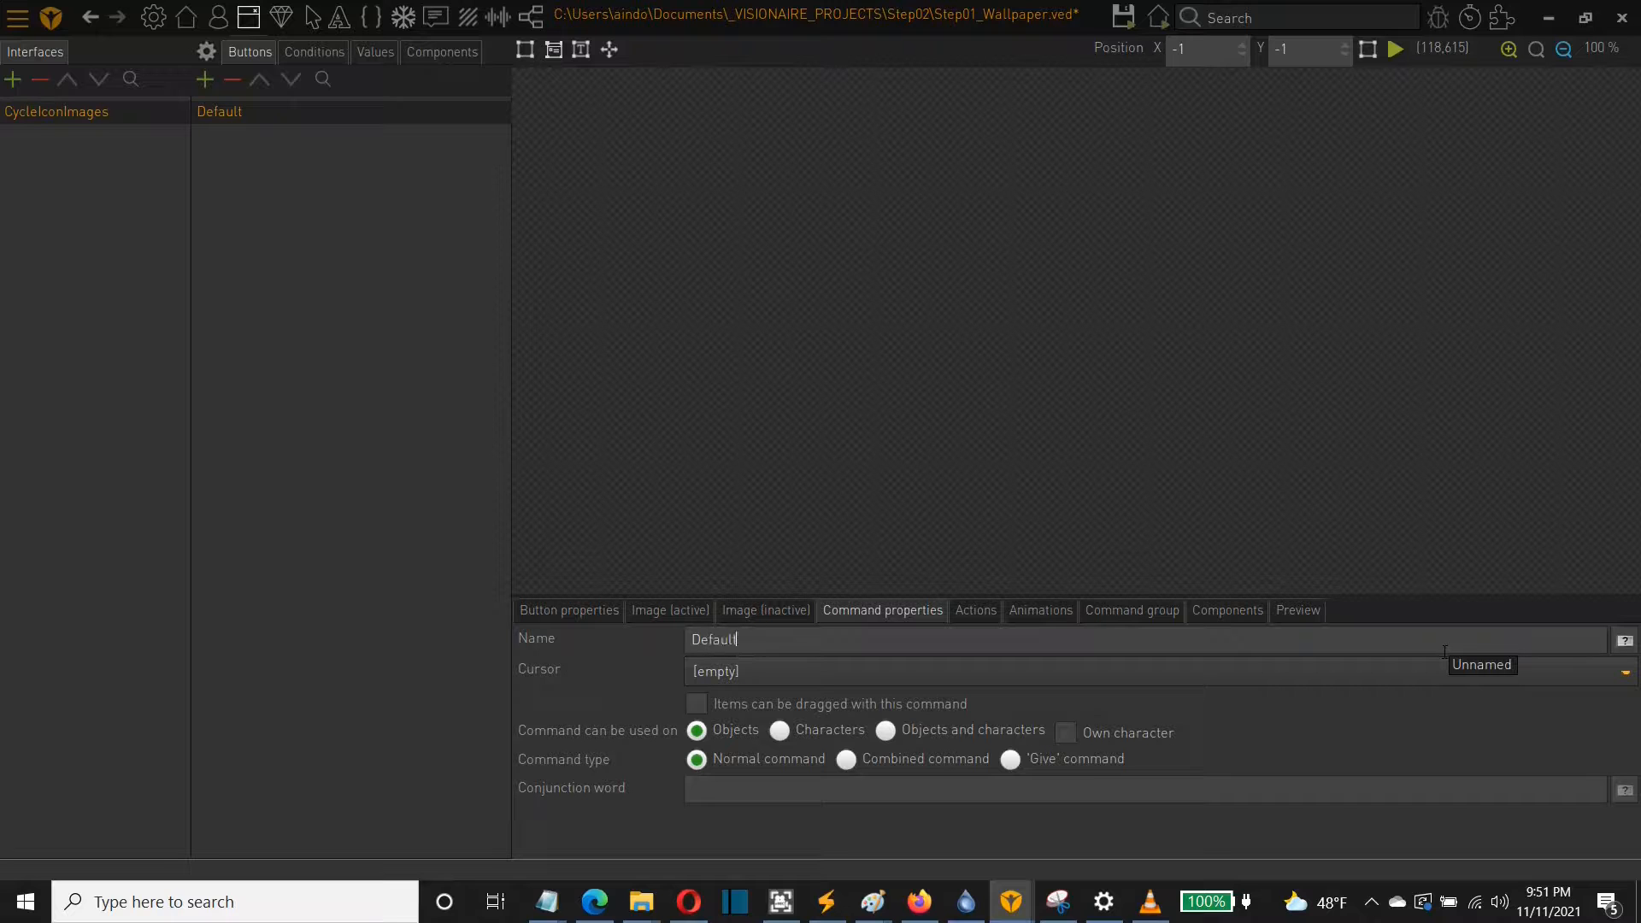
{"action": "left_click", "coordinate": [1604, 672]}
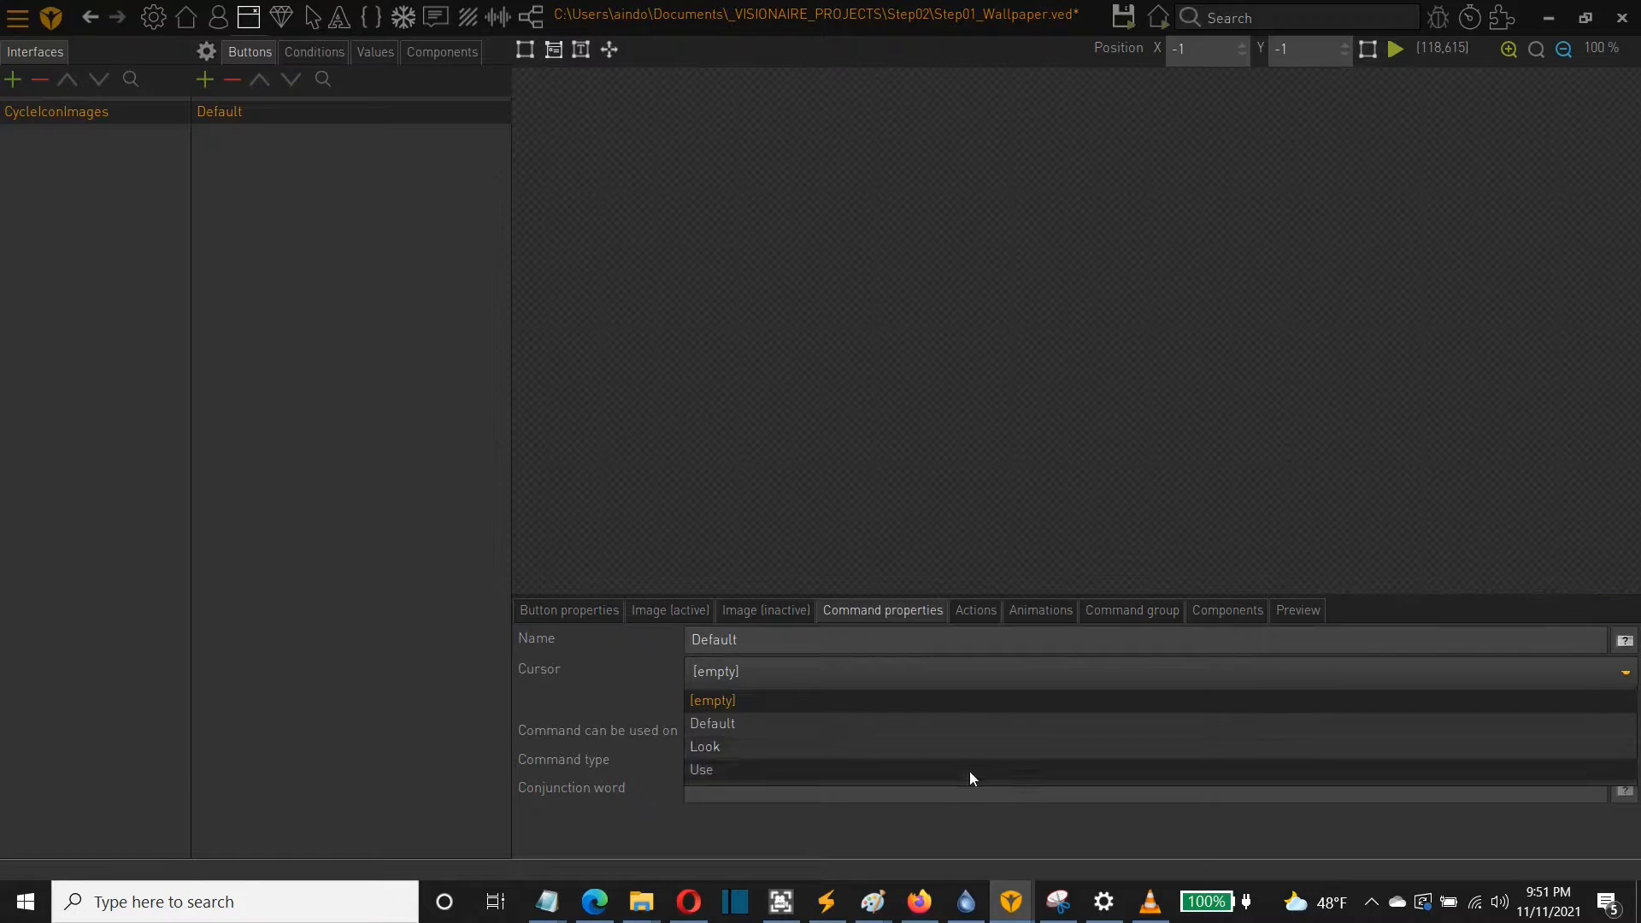
{"action": "left_click", "coordinate": [951, 726]}
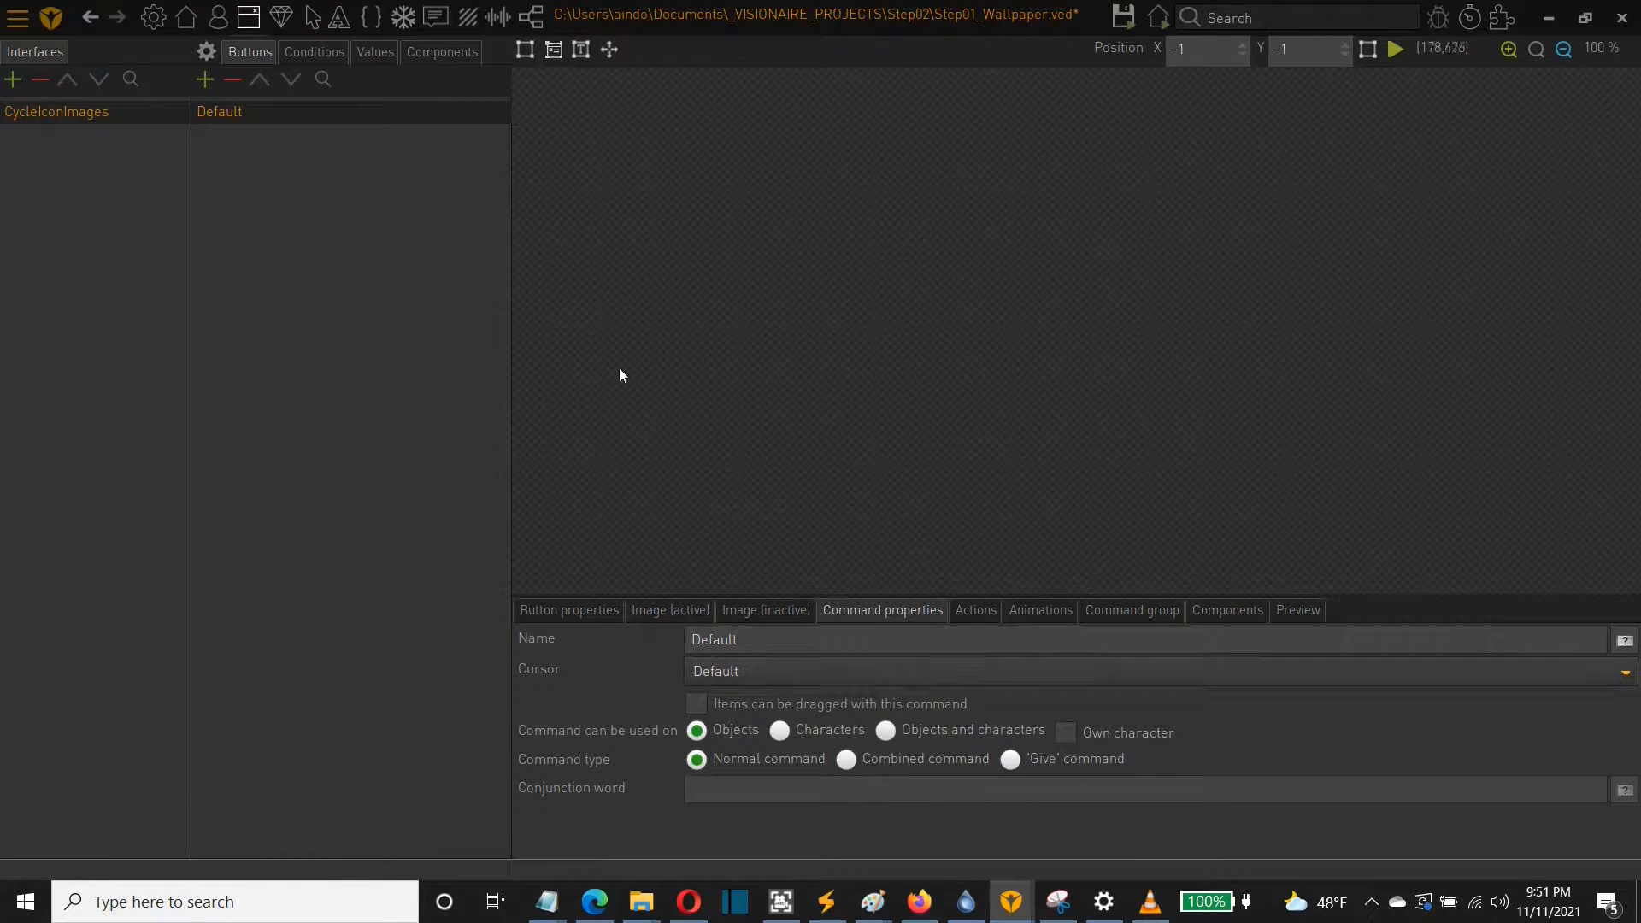
Add a second button named Look to the interface and make it a command button
{"action": "left_click", "coordinate": [204, 79]}
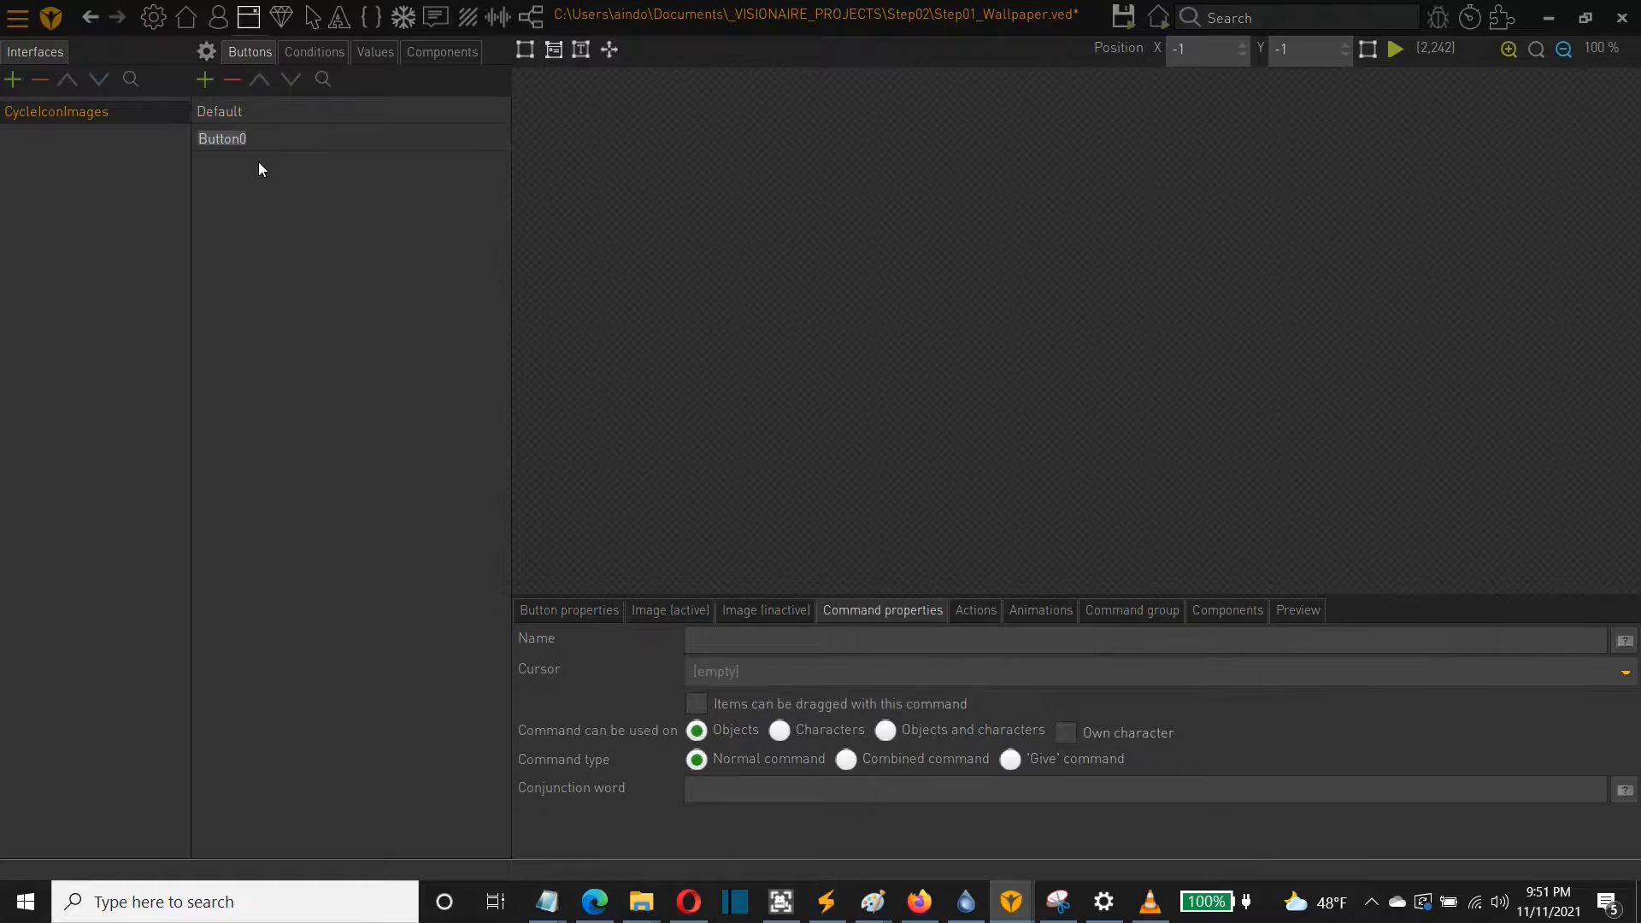
{"action": "type", "text": "Look"}
{"action": "left_click", "coordinate": [236, 134]}
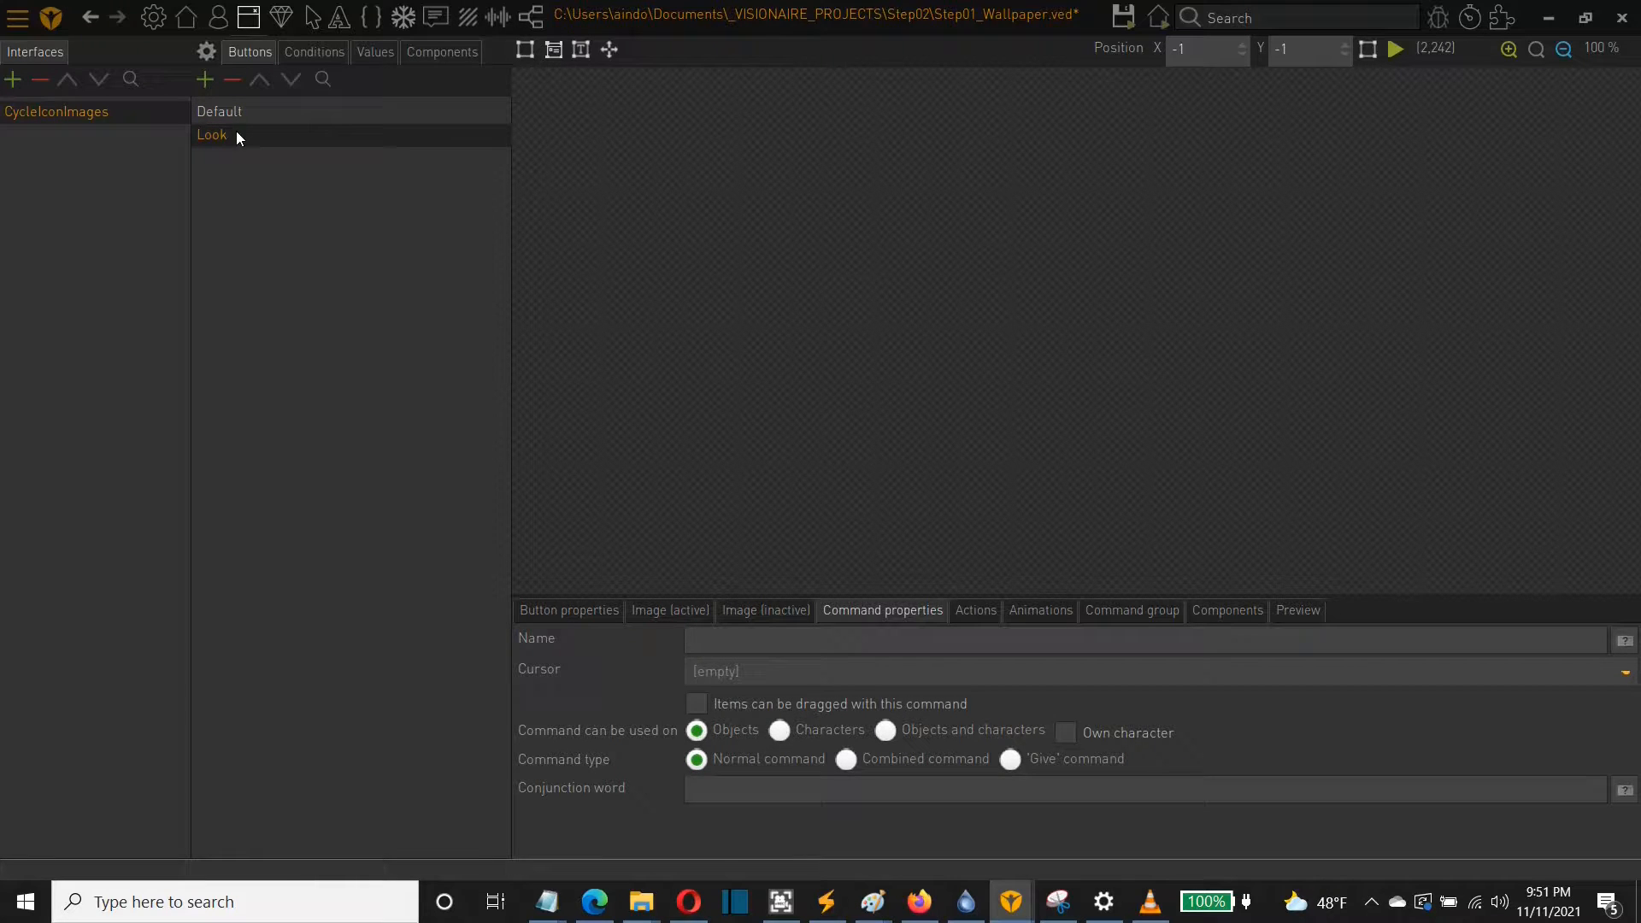
{"action": "left_click", "coordinate": [657, 614]}
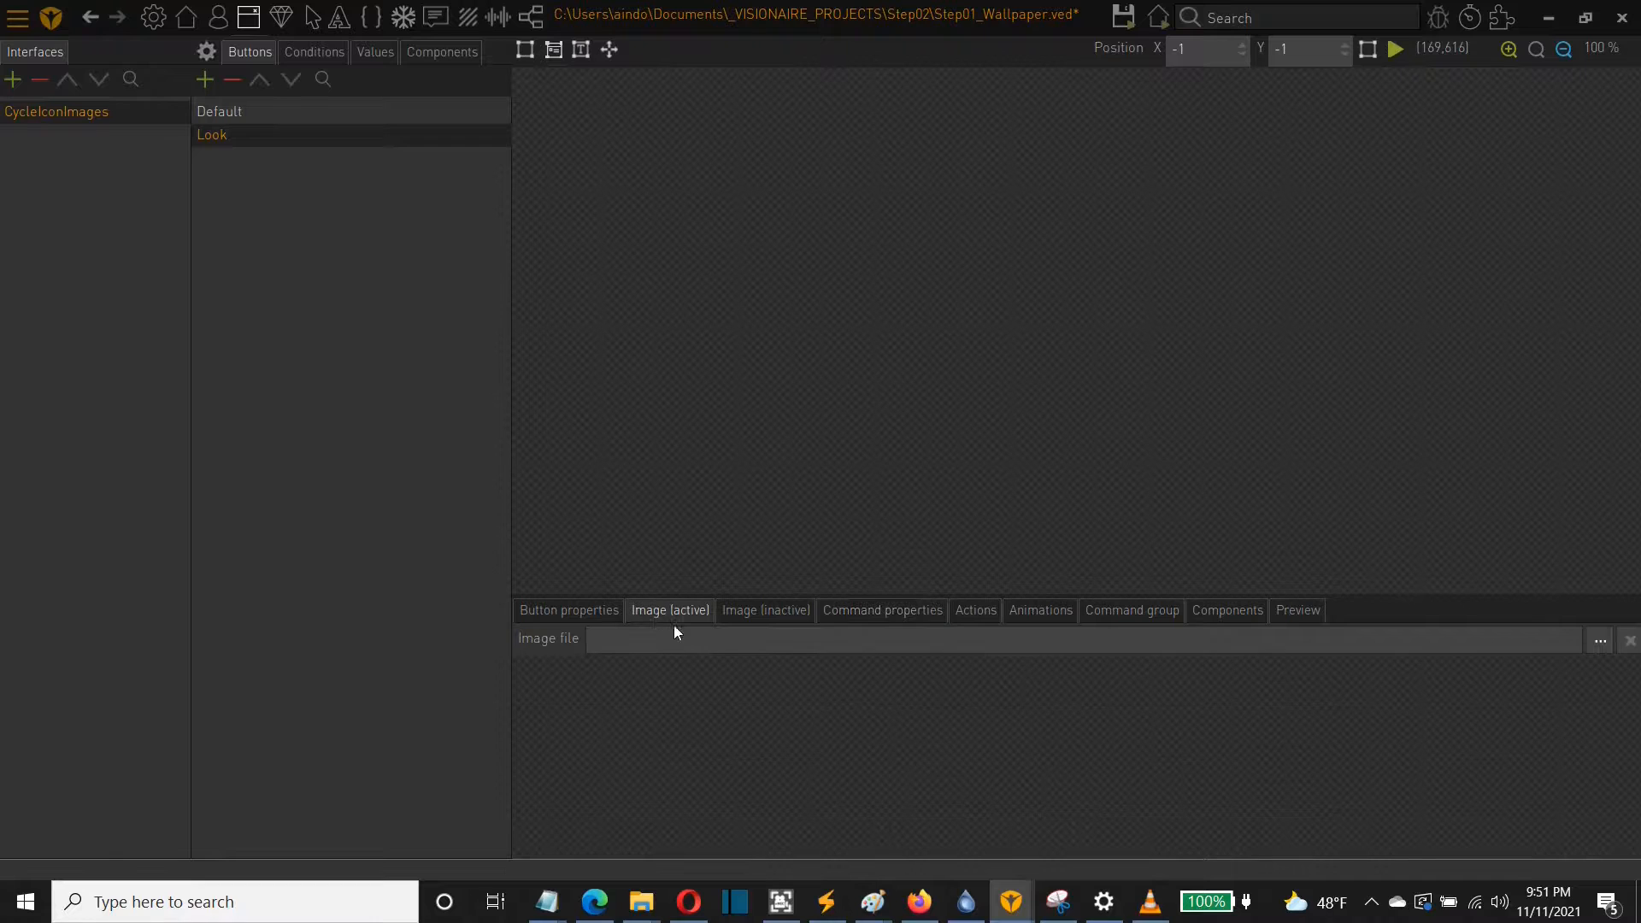
{"action": "left_click", "coordinate": [562, 609]}
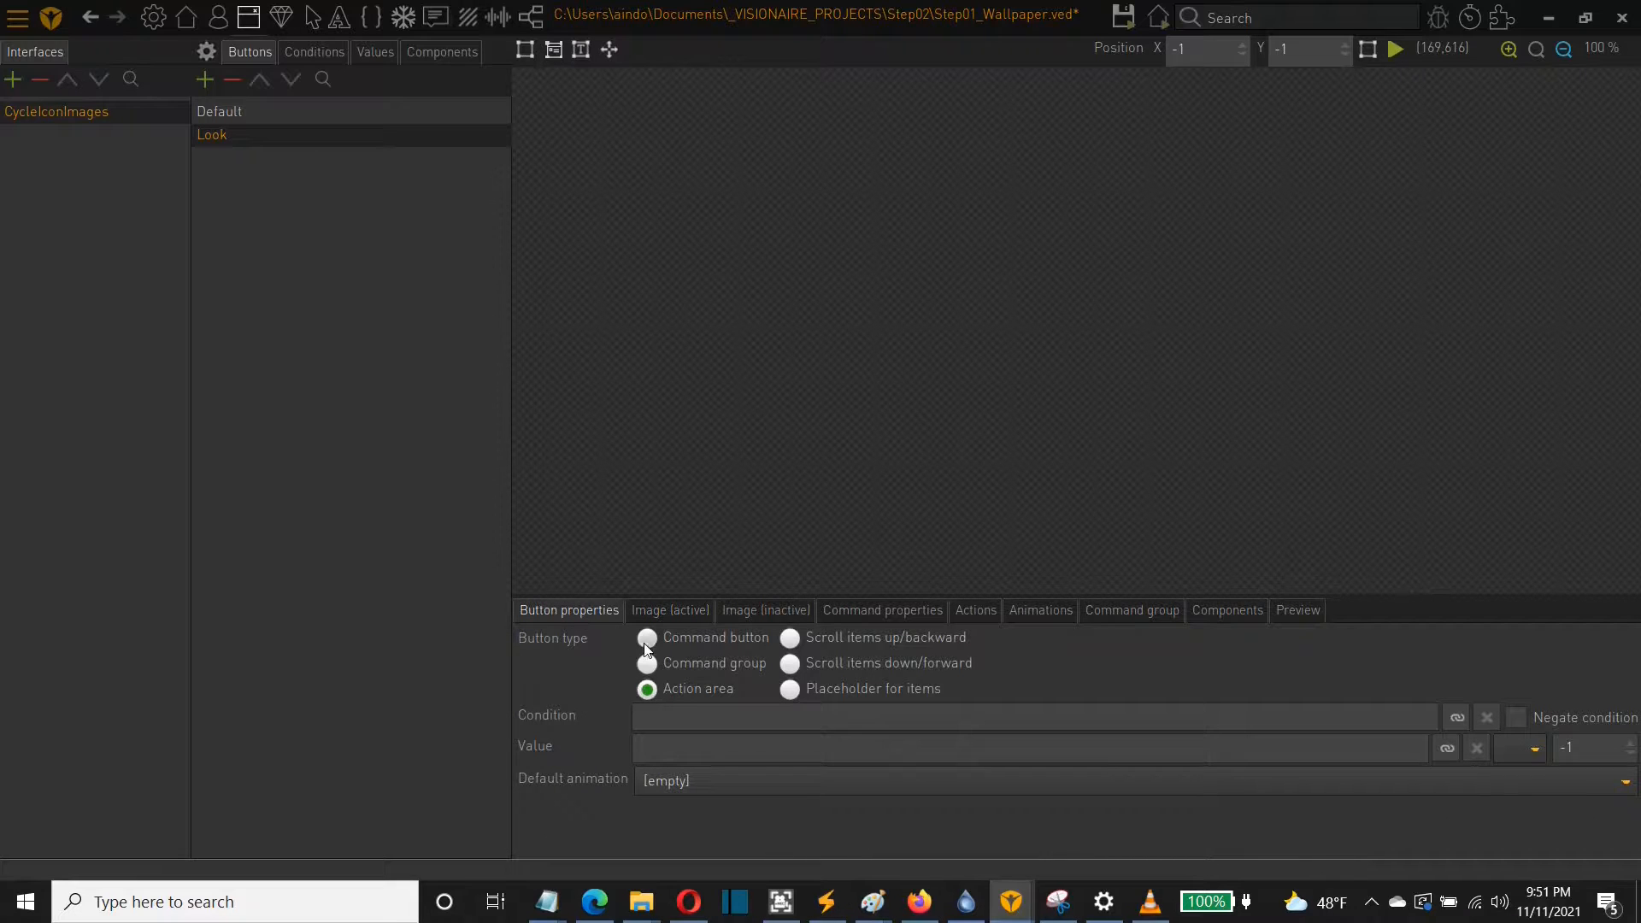
Set the Look button's command name to Look and assign it the Look cursor
{"action": "left_click", "coordinate": [879, 610]}
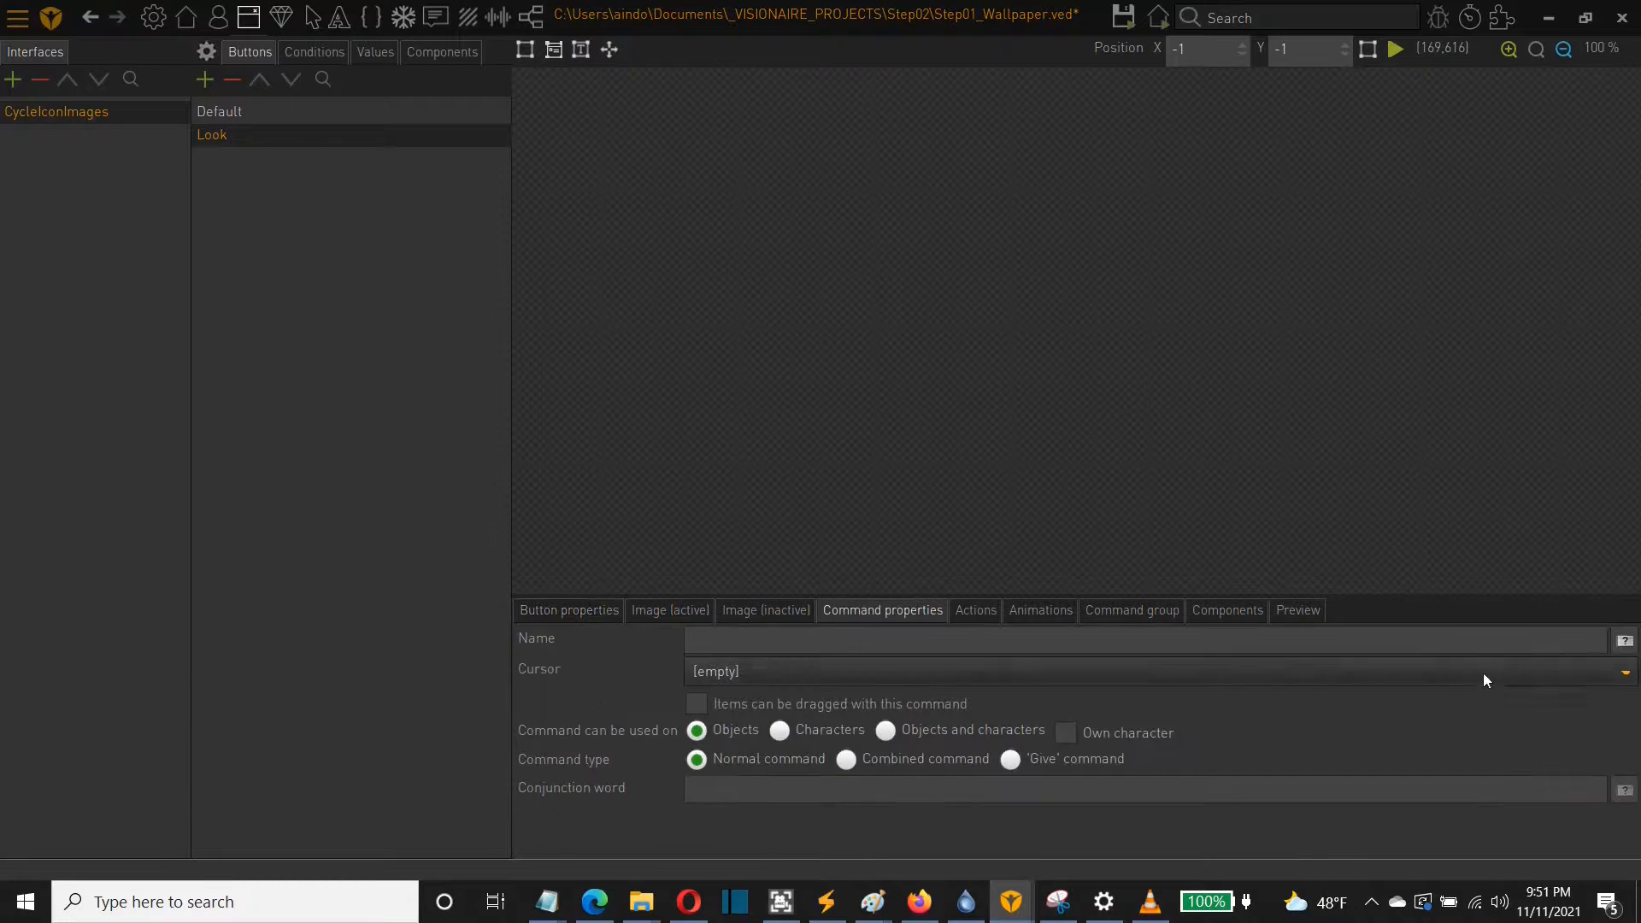
{"action": "left_click", "coordinate": [1582, 640]}
{"action": "type", "text": "Look"}
{"action": "left_click", "coordinate": [1597, 673]}
{"action": "left_click", "coordinate": [1055, 745]}
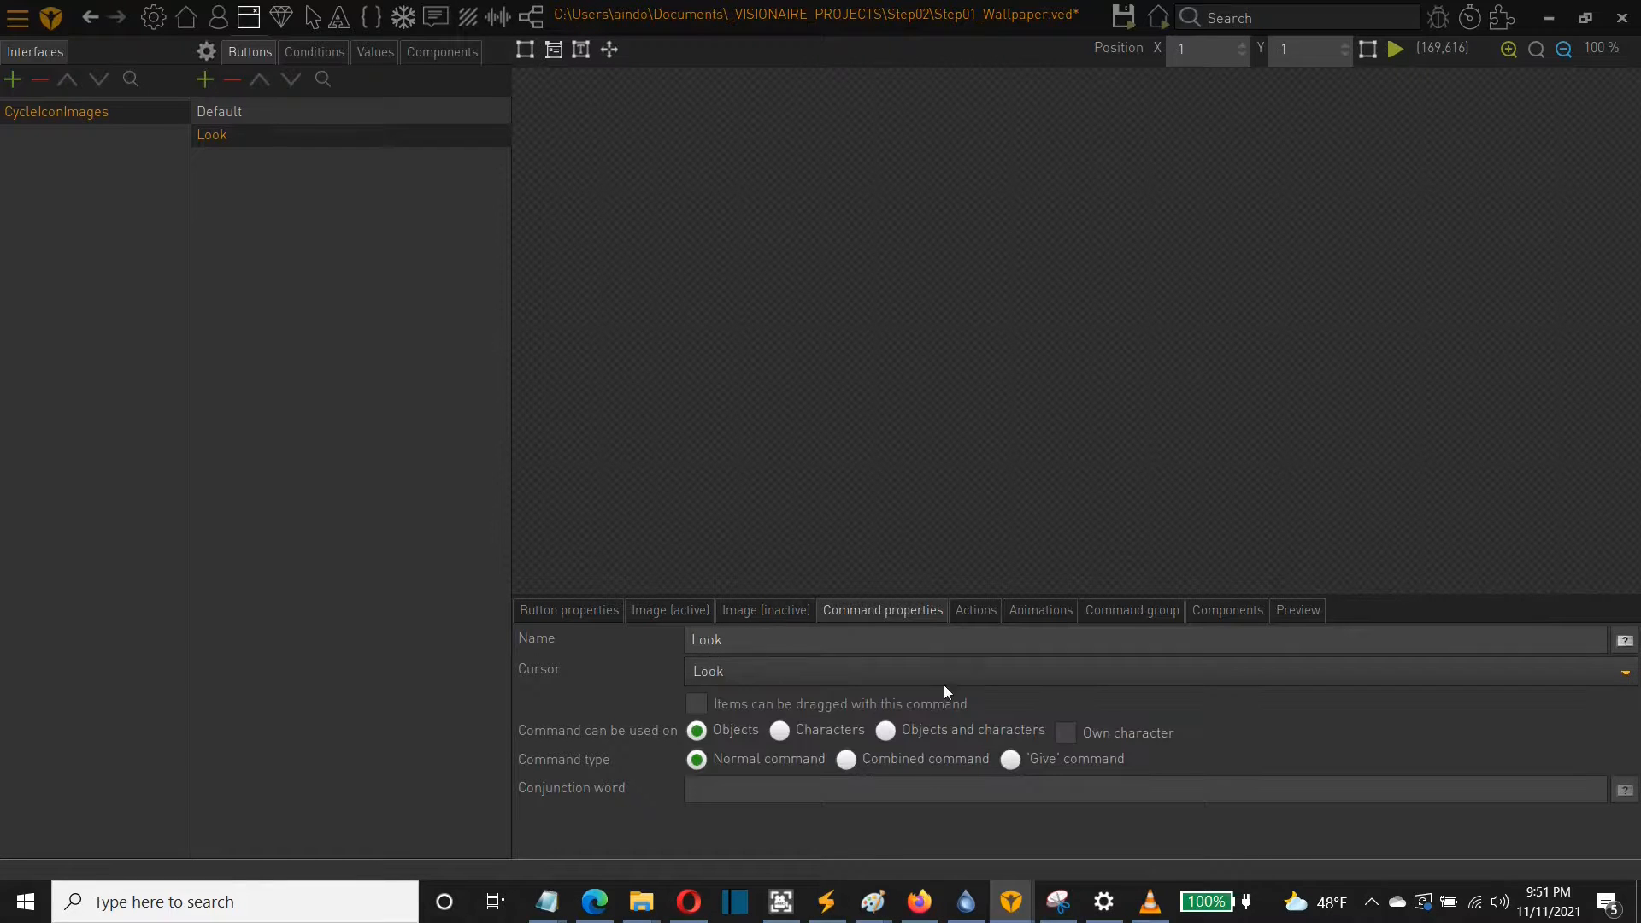
Add a third command button named Use, with the command name Use and the Use cursor
{"action": "left_click", "coordinate": [206, 80]}
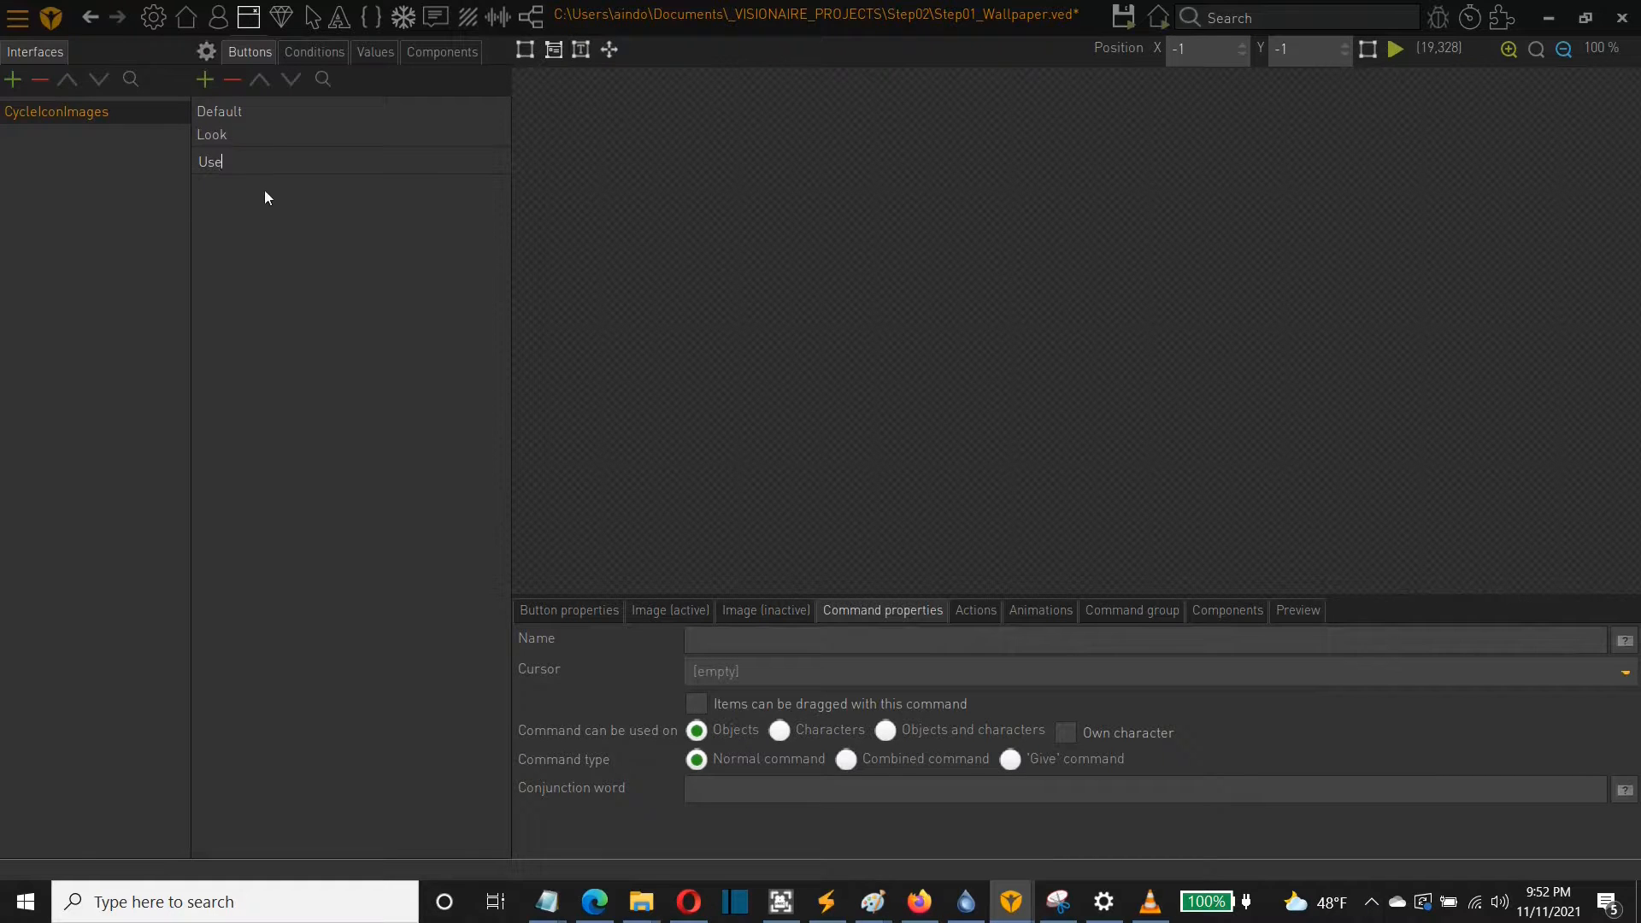
{"action": "key", "text": "Return"}
{"action": "left_click", "coordinate": [554, 608]}
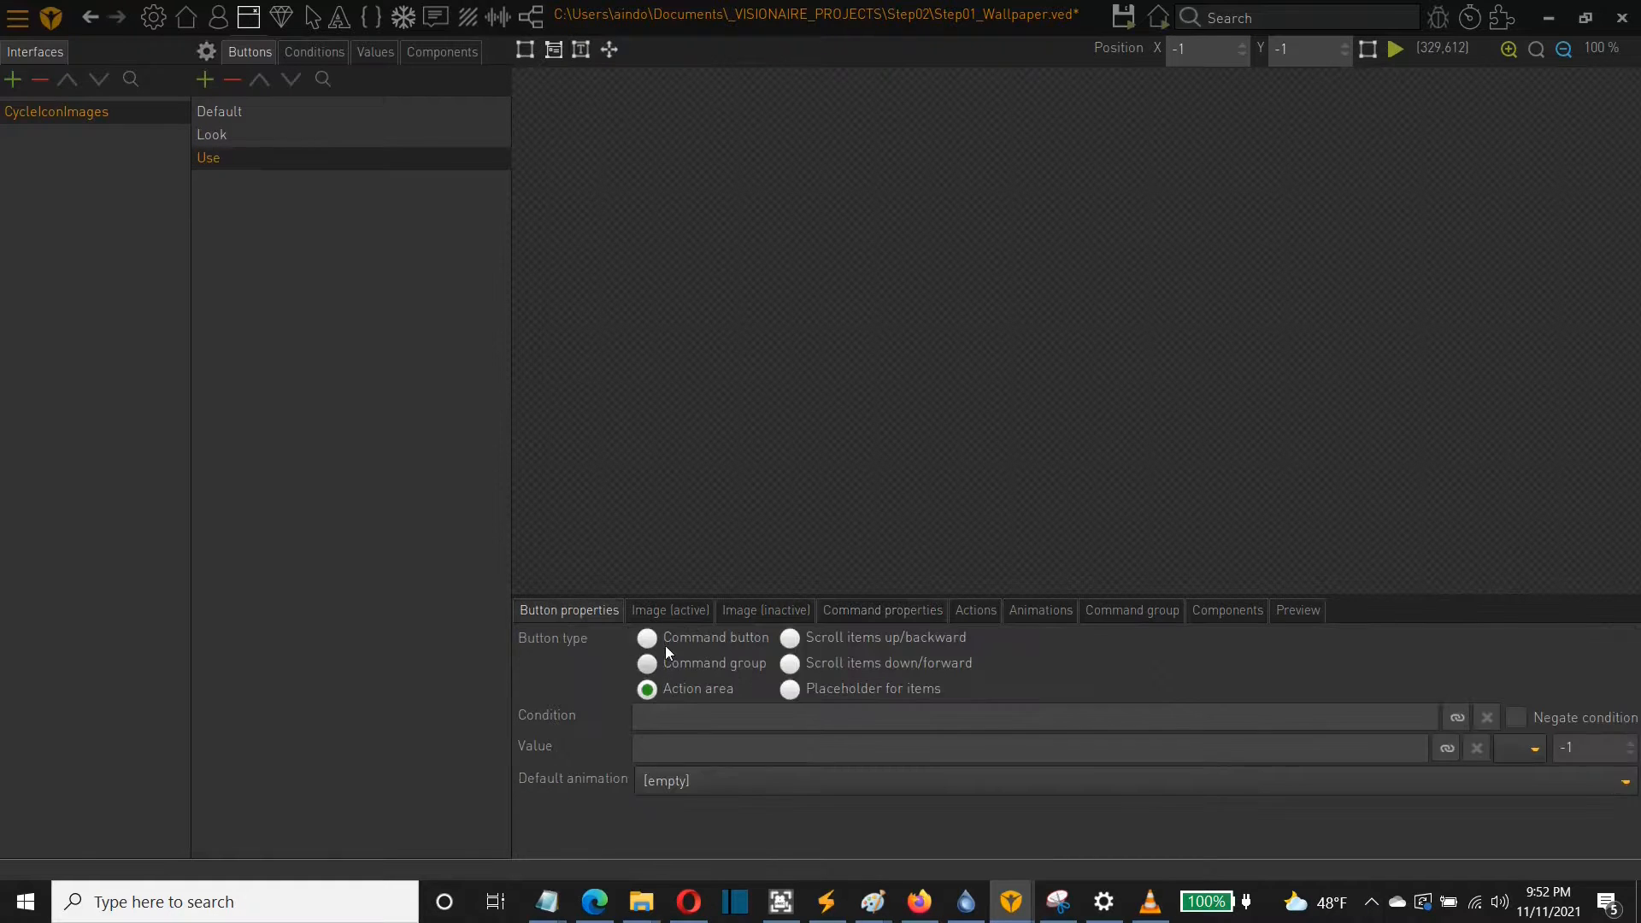
{"action": "left_click", "coordinate": [912, 608]}
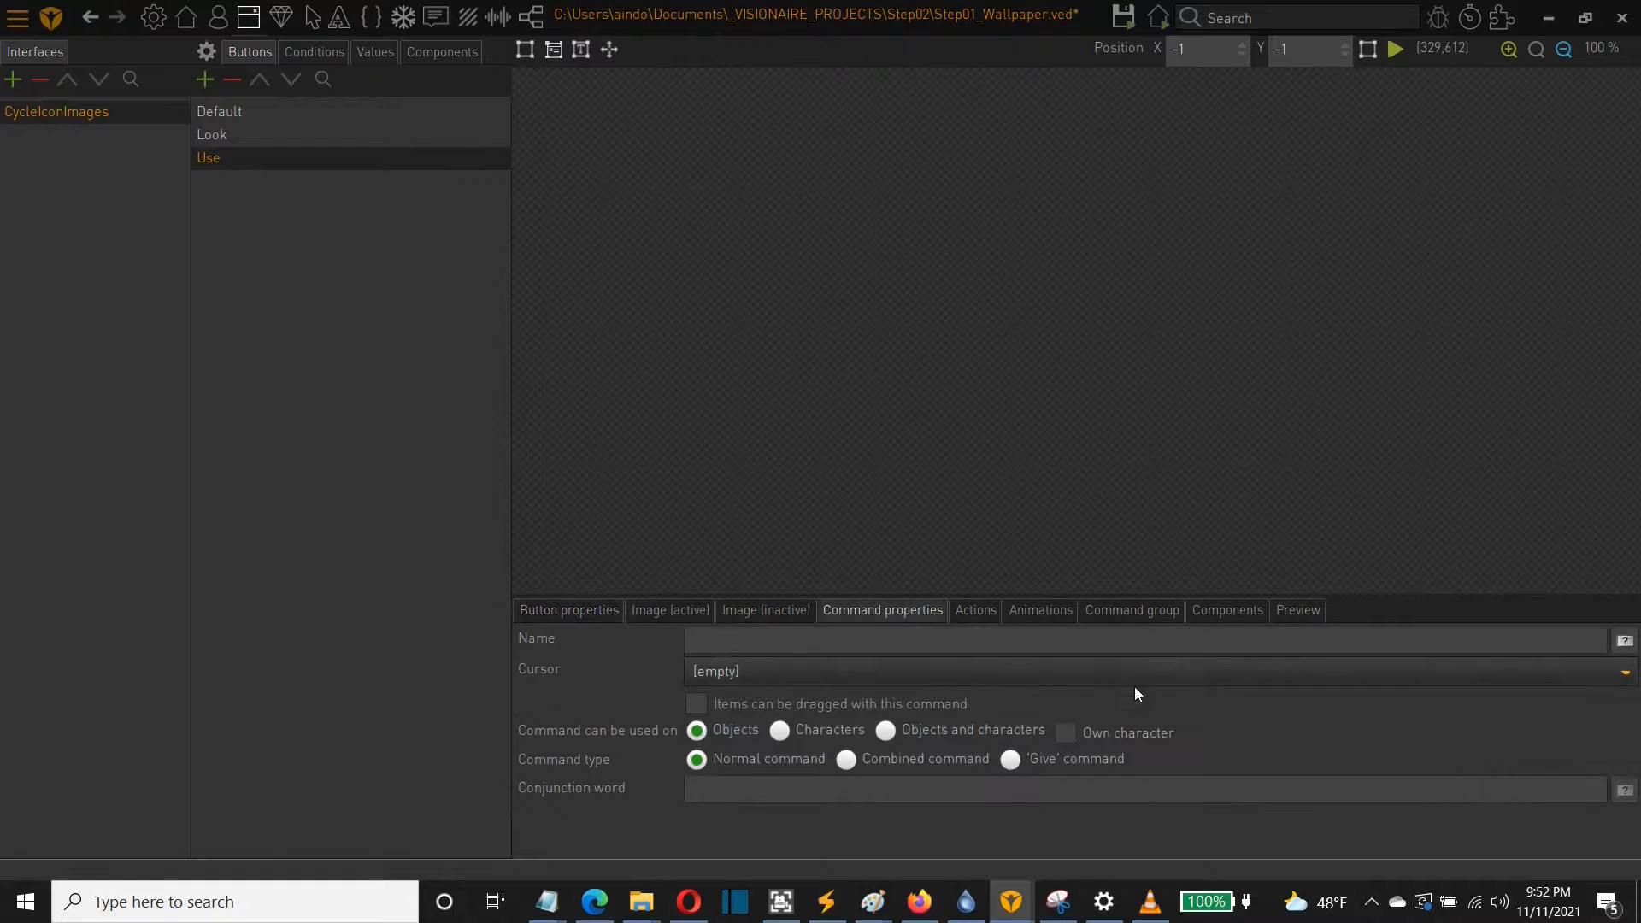
{"action": "type", "text": "Use"}
{"action": "left_click", "coordinate": [1333, 671]}
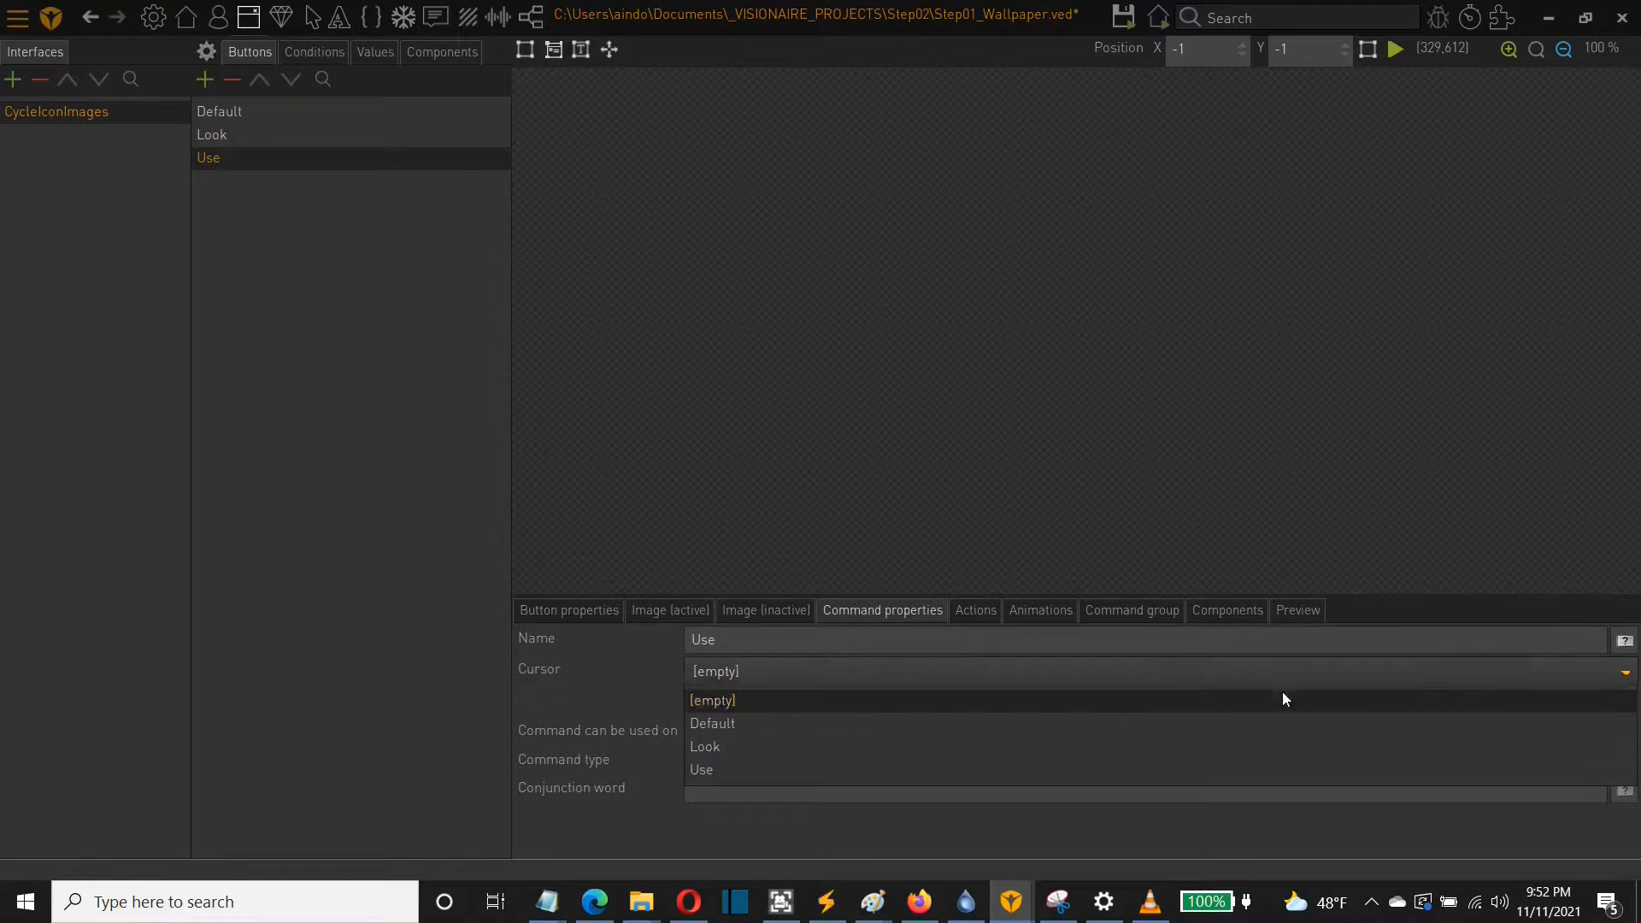
{"action": "left_click", "coordinate": [808, 769]}
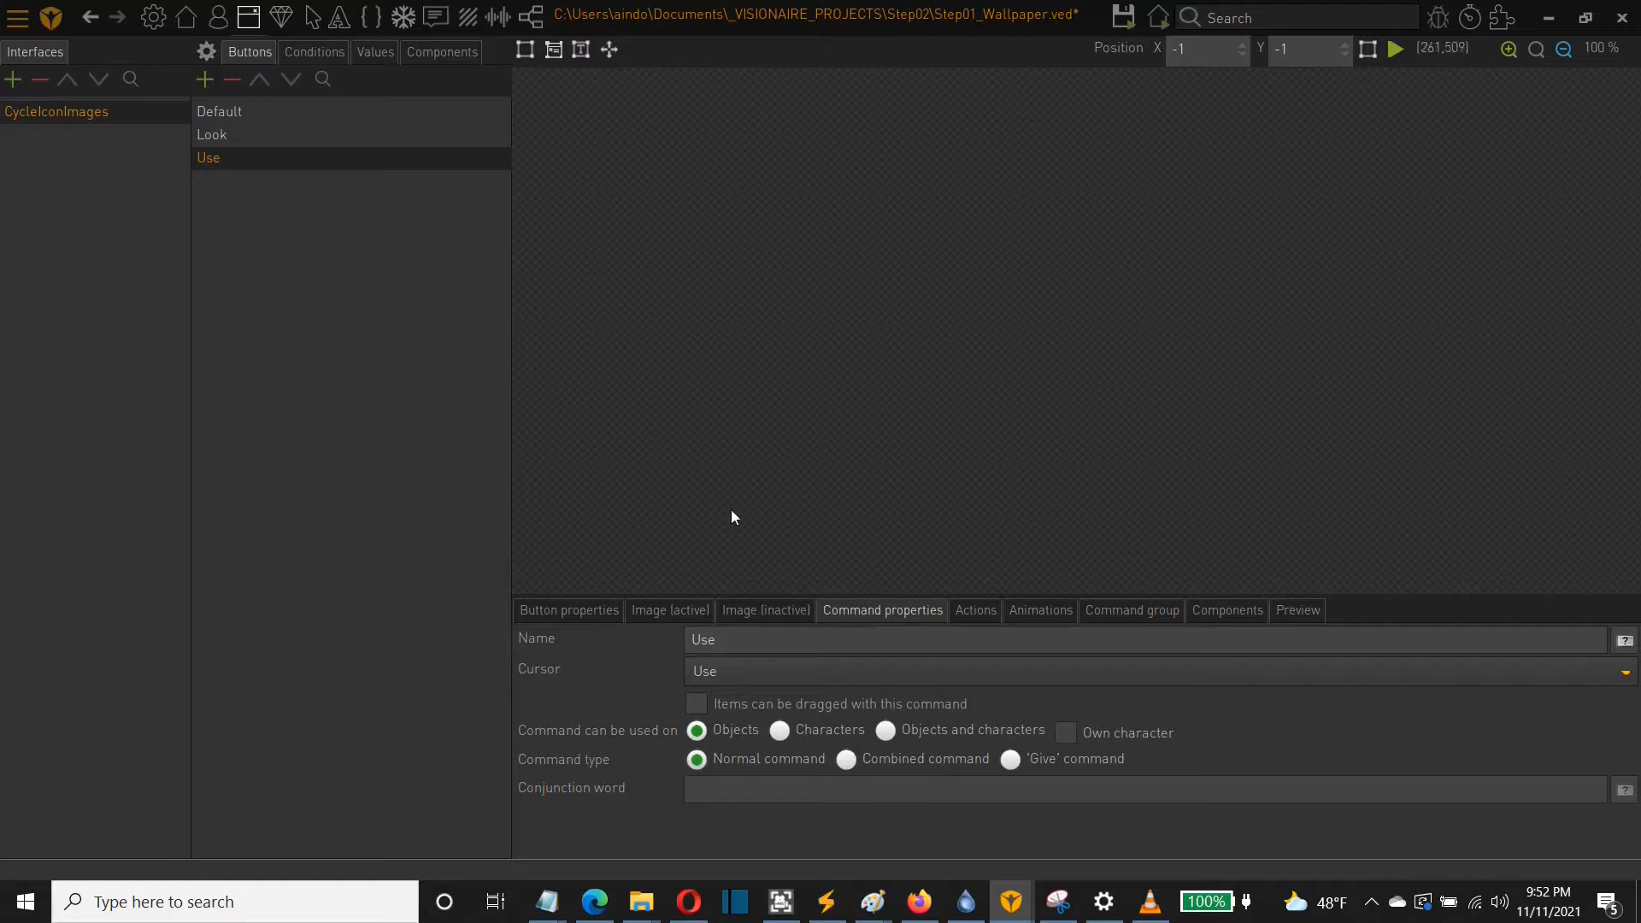
Run the game to test the cursors and exit back to the editor
{"action": "left_click", "coordinate": [422, 331]}
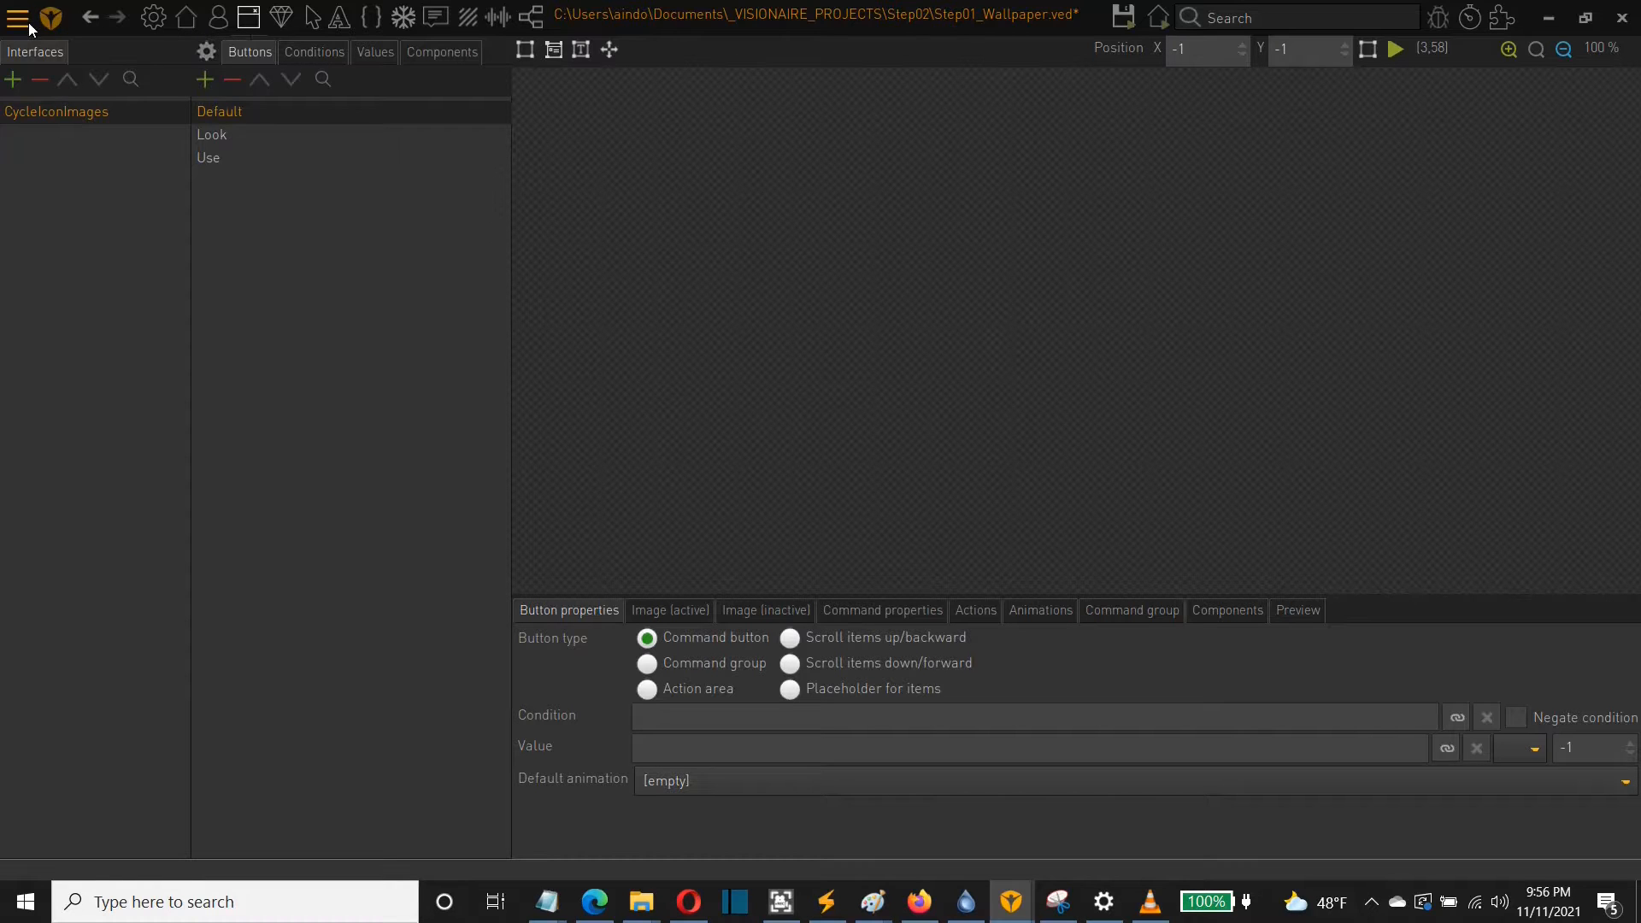
{"action": "left_click", "coordinate": [29, 22]}
{"action": "left_click", "coordinate": [110, 209]}
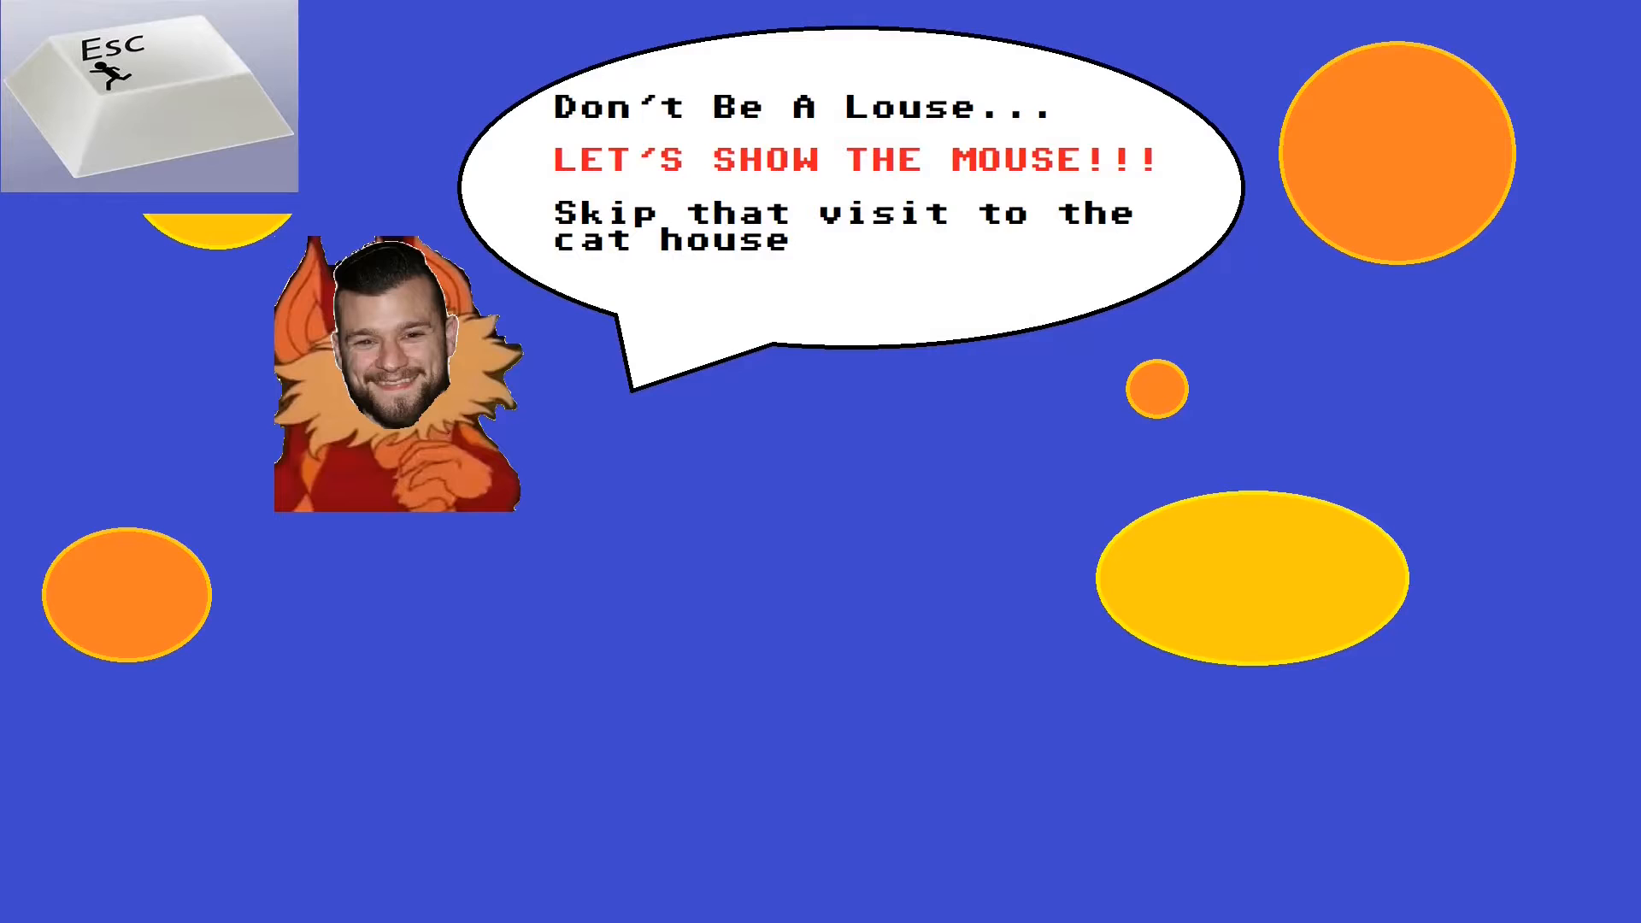
{"action": "key", "text": "Escape"}
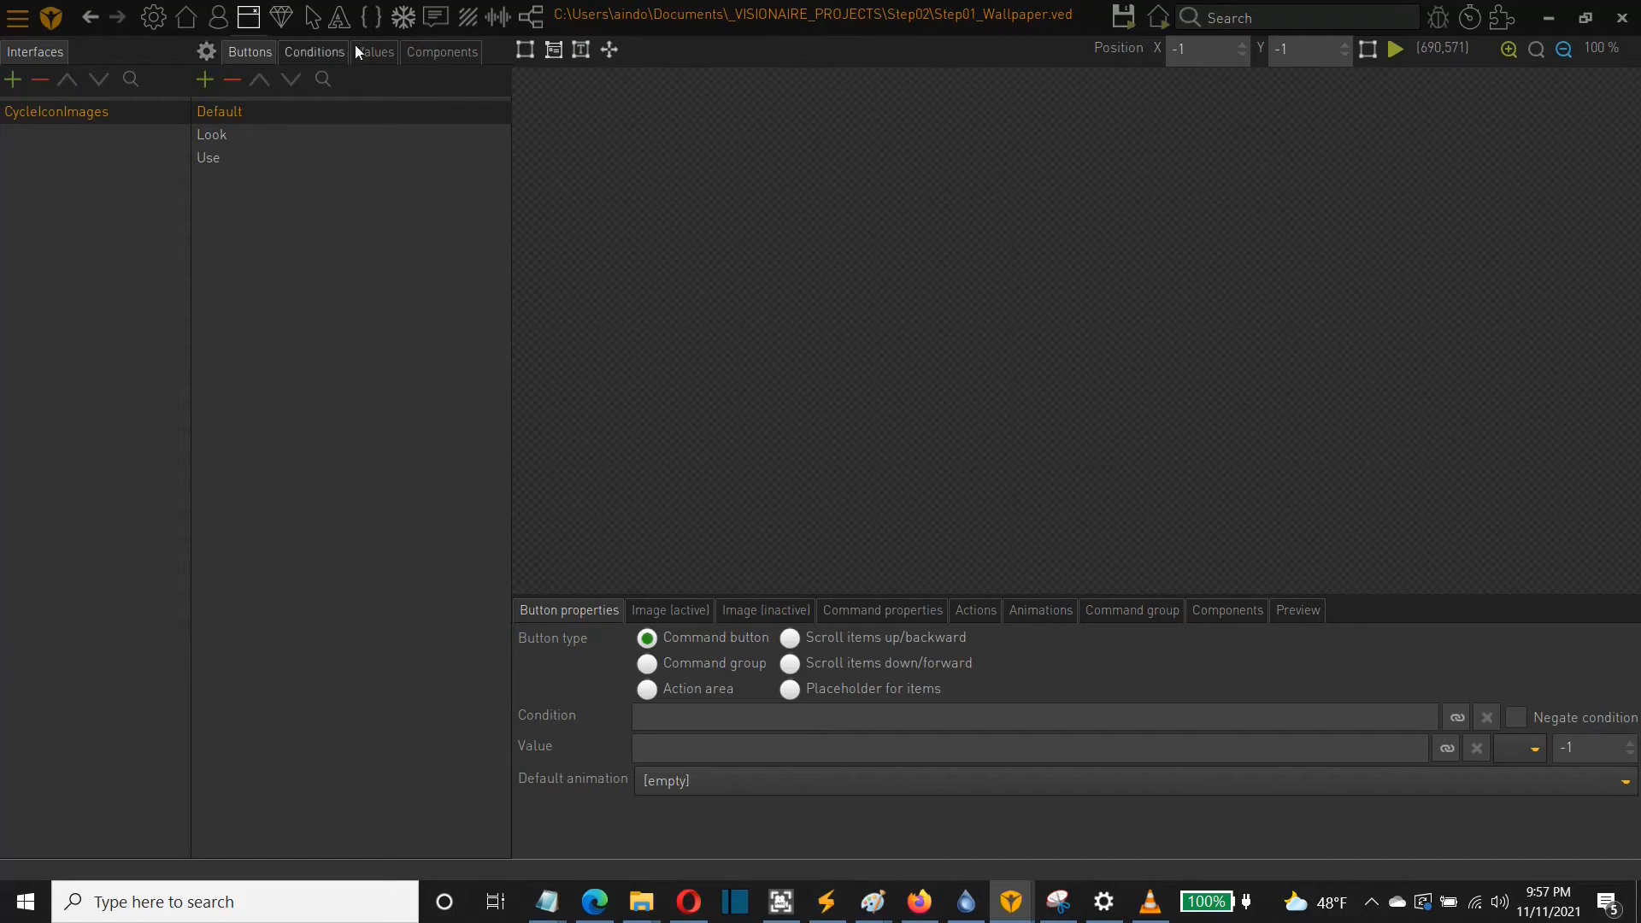
Assign the CycleIconImages interface to the MainCharacter and run the game
{"action": "left_click", "coordinate": [217, 17]}
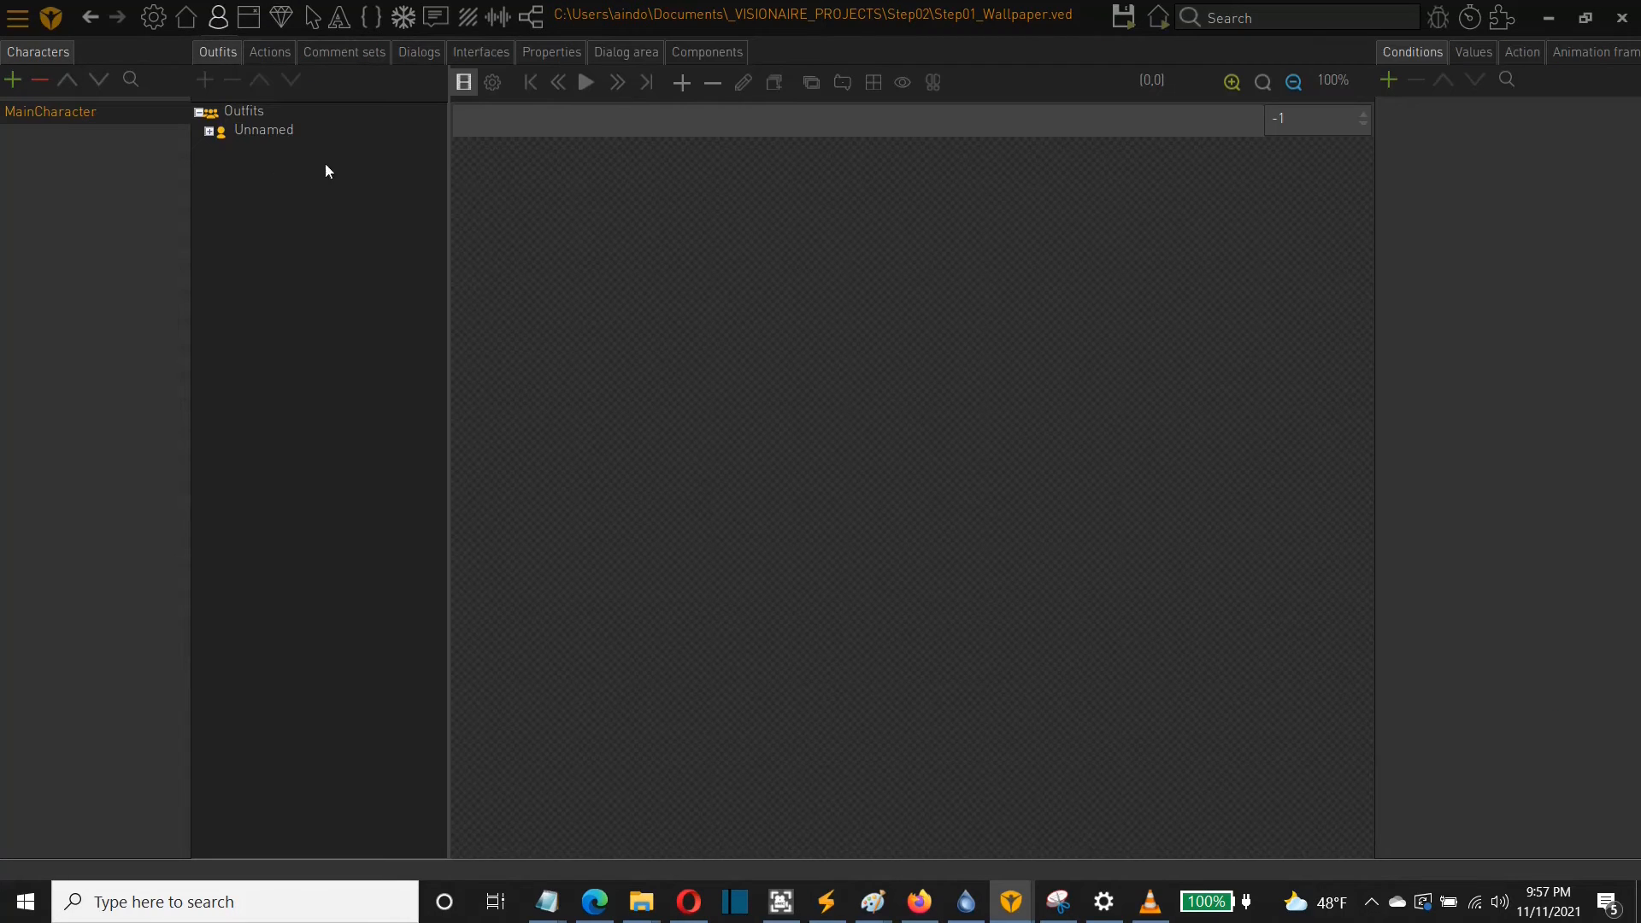
{"action": "left_click", "coordinate": [477, 53]}
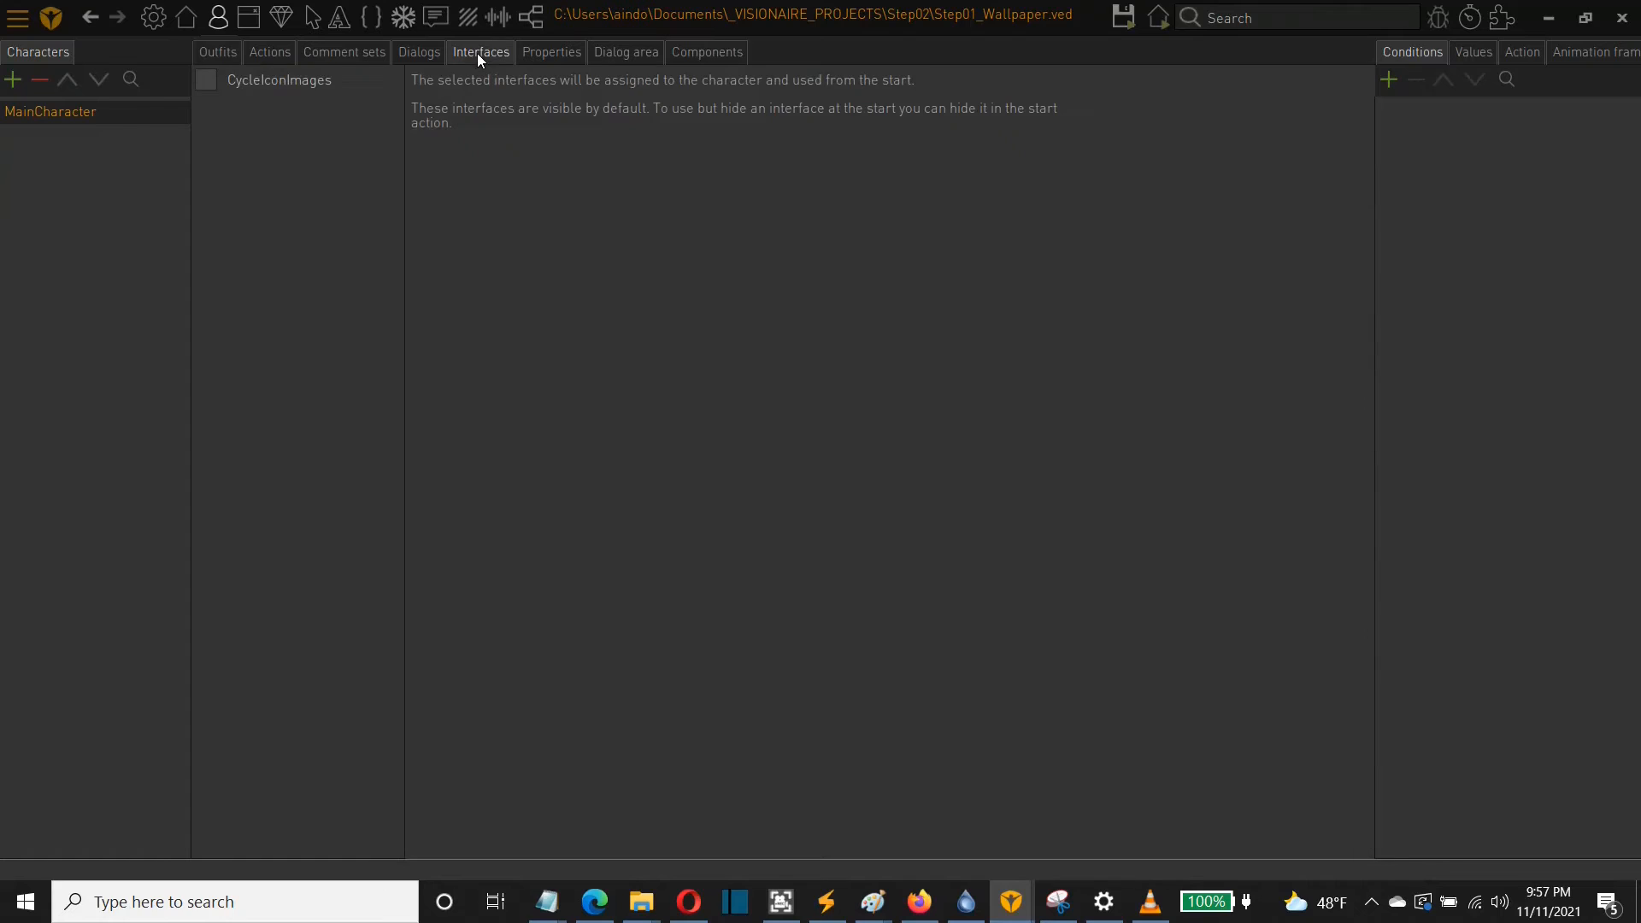
{"action": "left_click", "coordinate": [205, 85]}
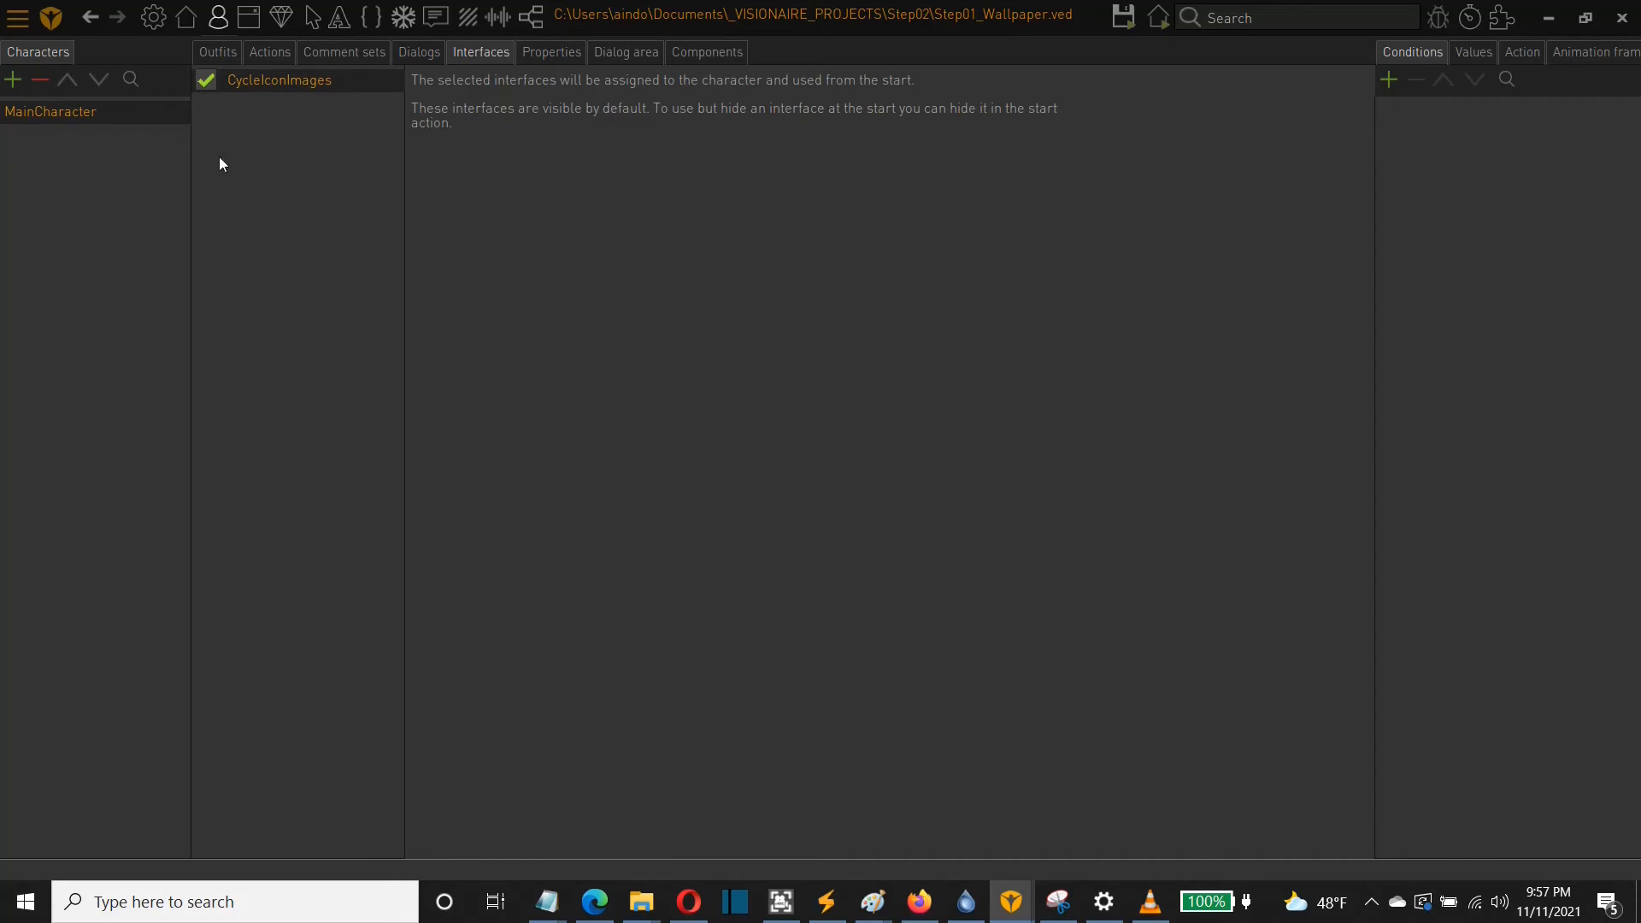
{"action": "left_click", "coordinate": [24, 23]}
{"action": "left_click", "coordinate": [125, 214]}
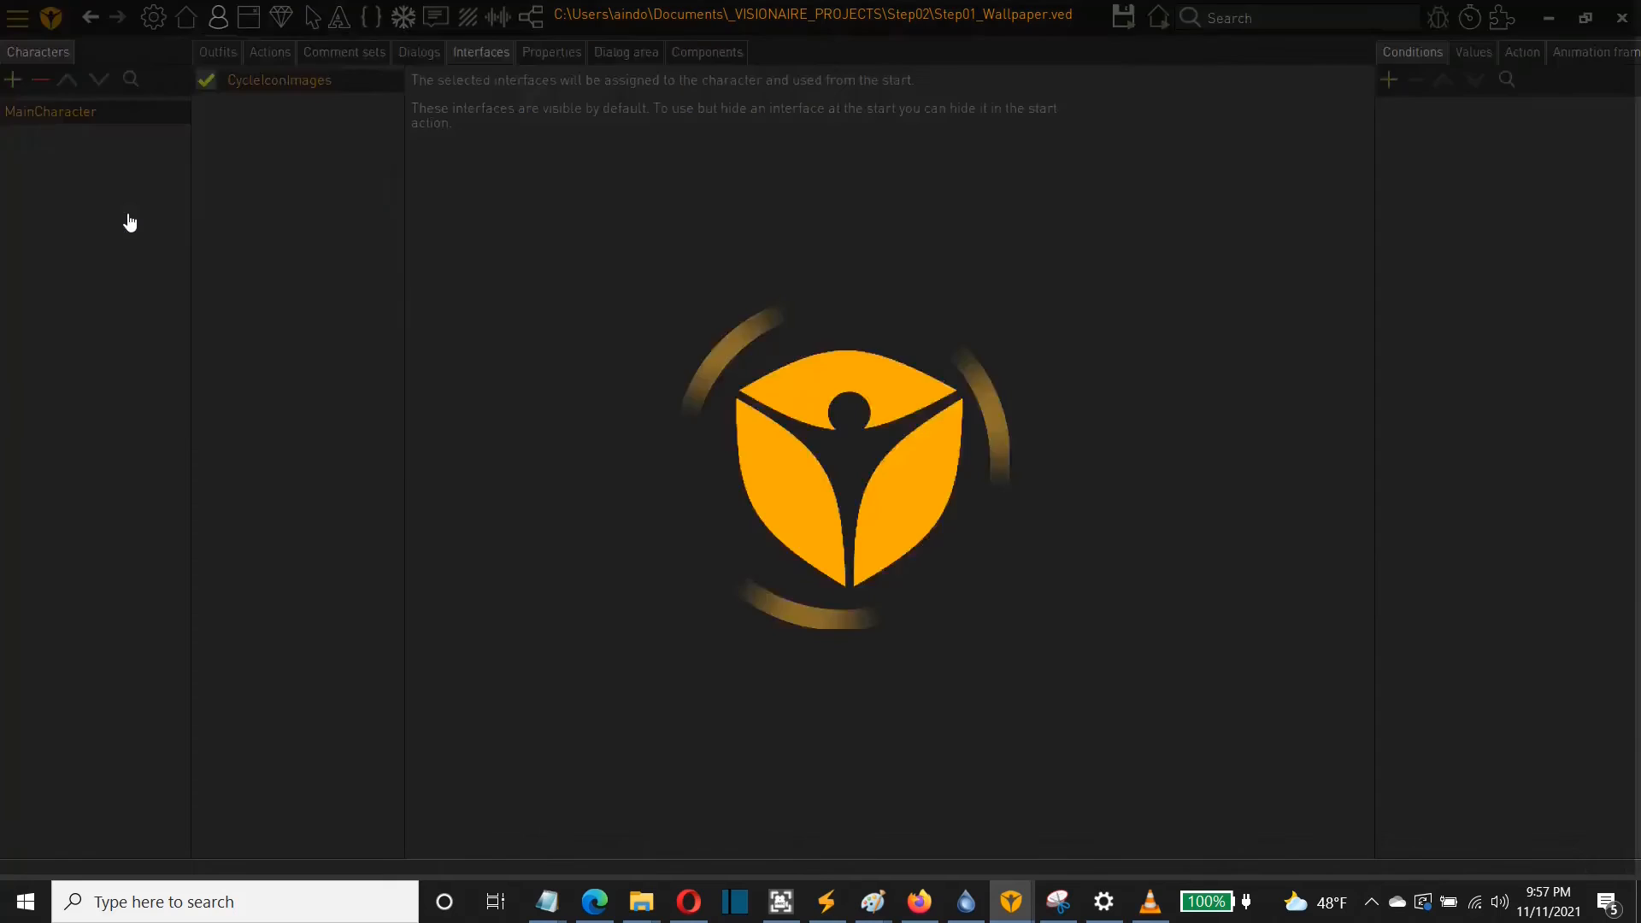